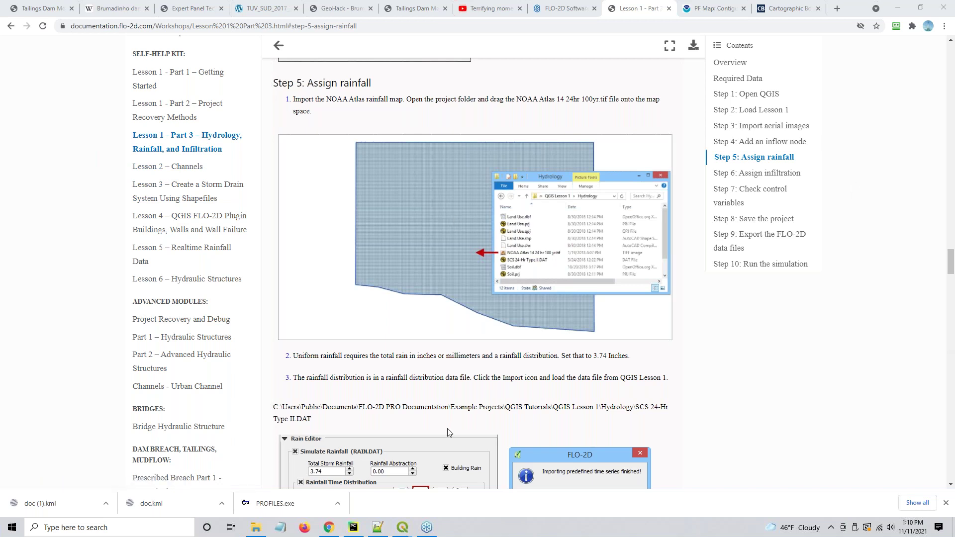
# Review the Step 5 rainfall assignment instructions in the FLO-2D lesson, through to the start of Step 6.
pyautogui.scroll(-7, 713, 341)
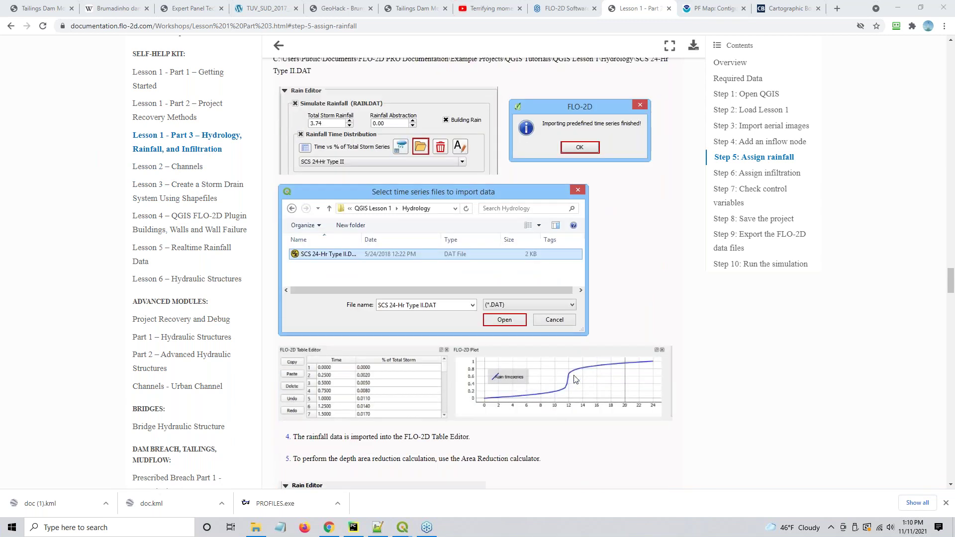
pyautogui.scroll(-15, 369, 267)
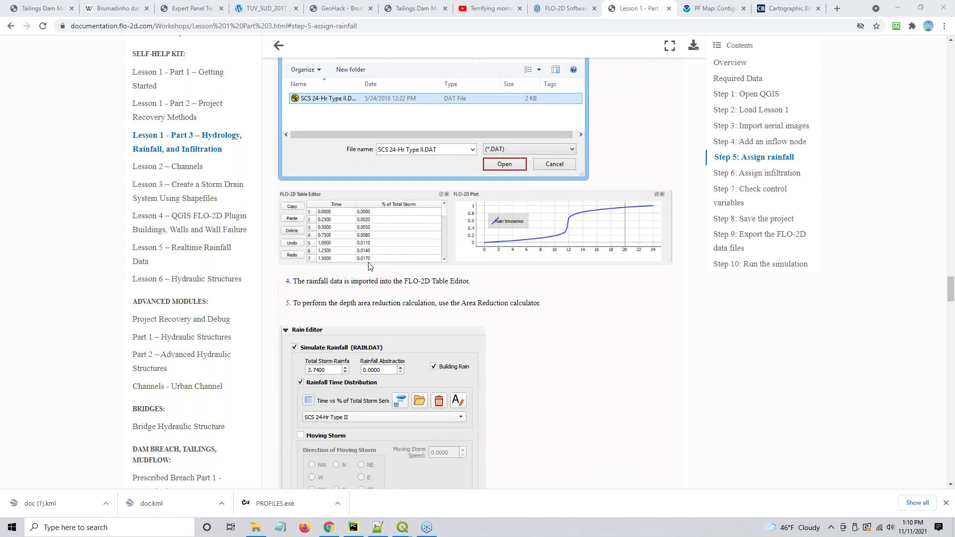
pyautogui.scroll(-1, 369, 266)
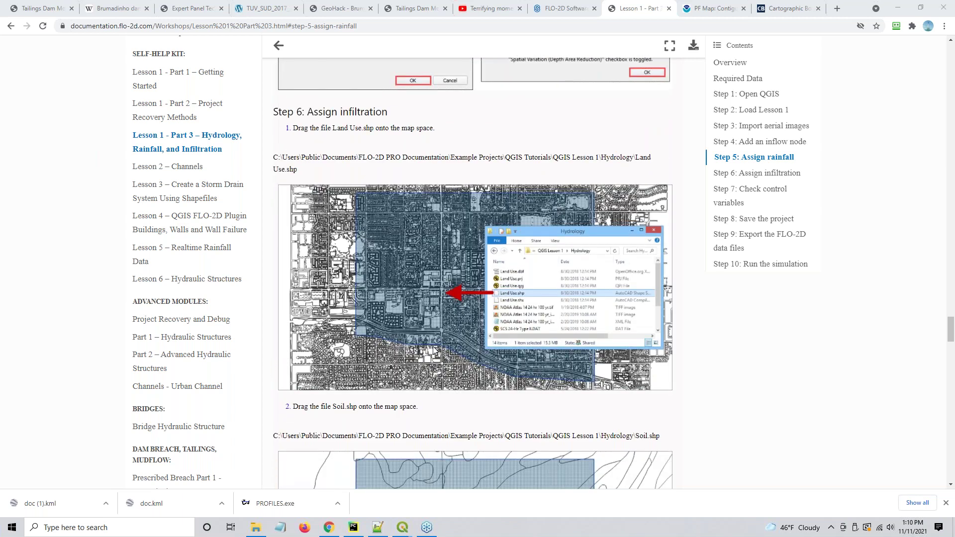
pyautogui.scroll(20, 433, 355)
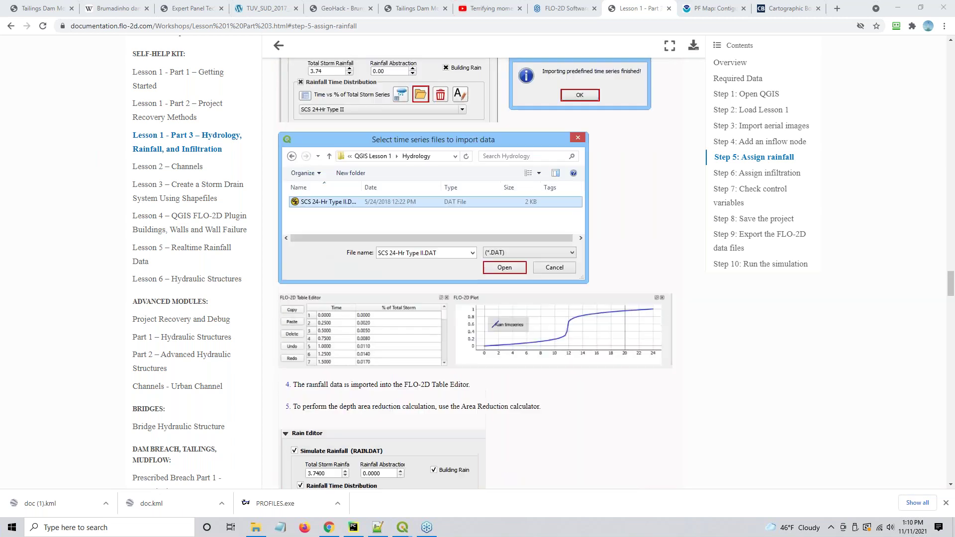
pyautogui.scroll(1, 473, 273)
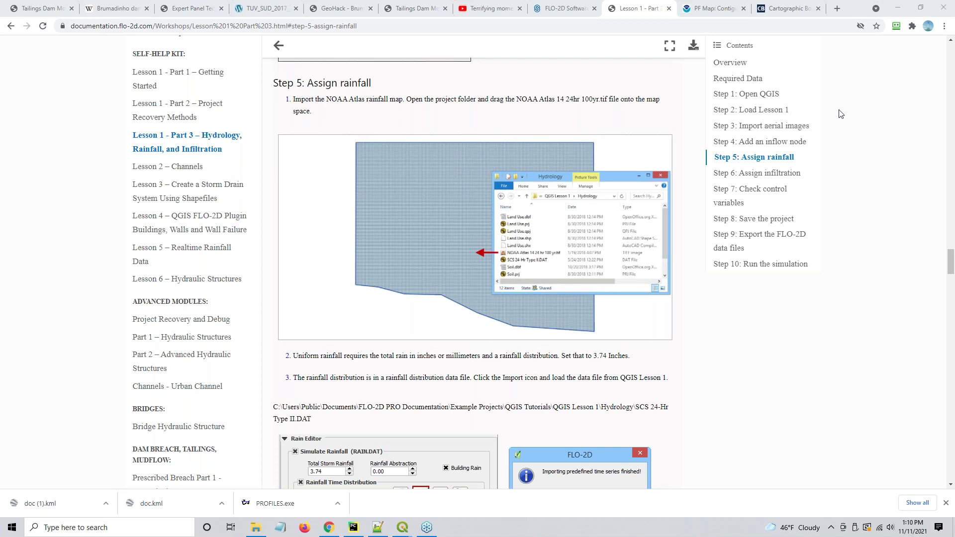
# Switch to the NOAA Atlas 14 precipitation frequency page for Arizona and review its data description and location settings.
pyautogui.click(714, 12)
pyautogui.scroll(8, 762, 145)
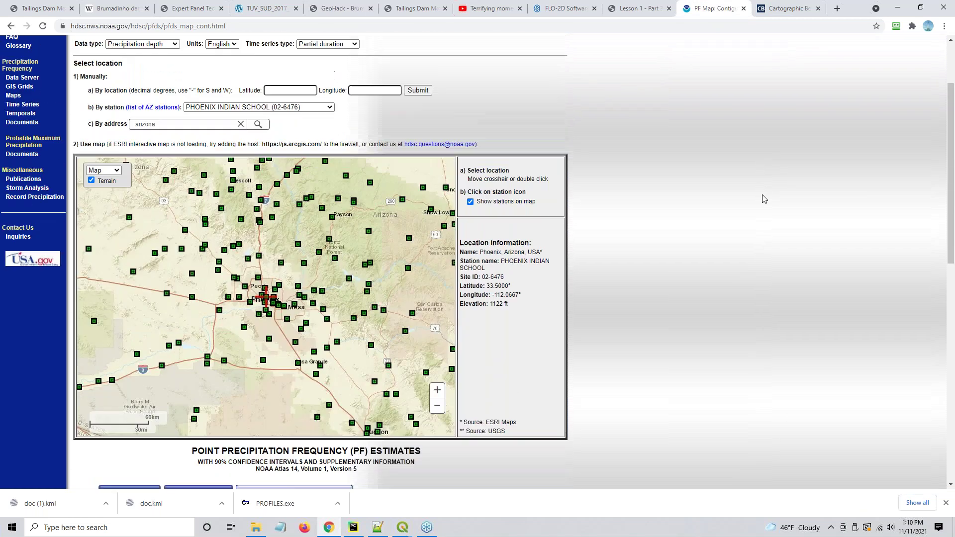
pyautogui.scroll(2, 764, 199)
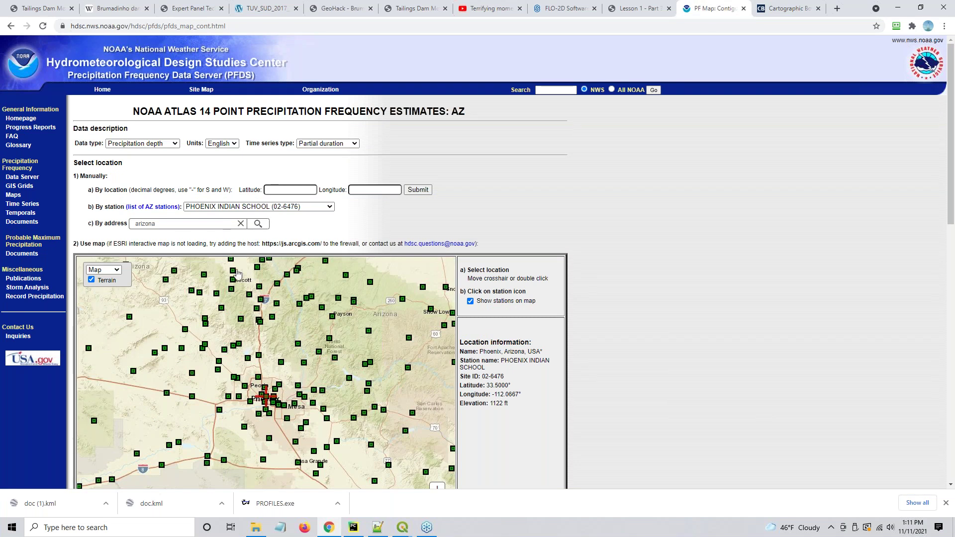
pyautogui.scroll(-2, 311, 155)
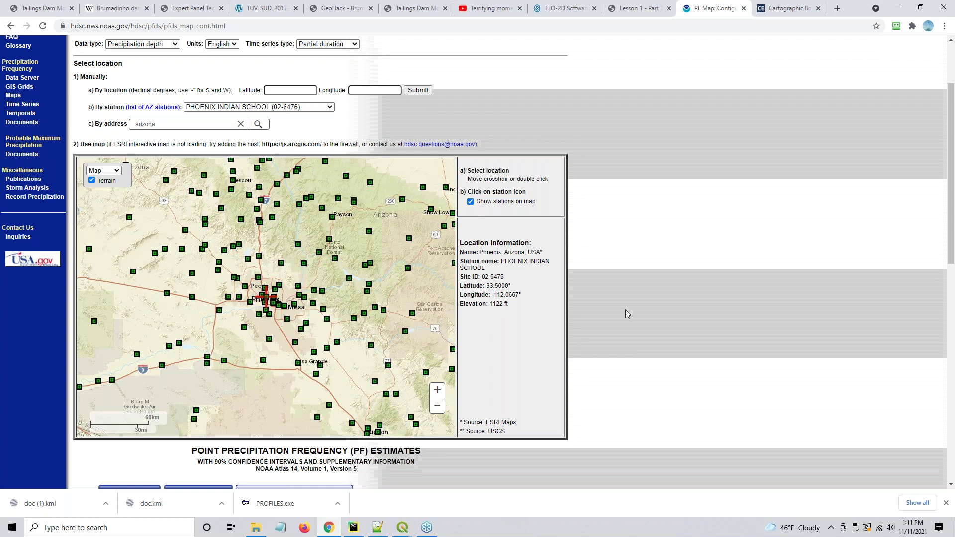
pyautogui.scroll(-5, 627, 314)
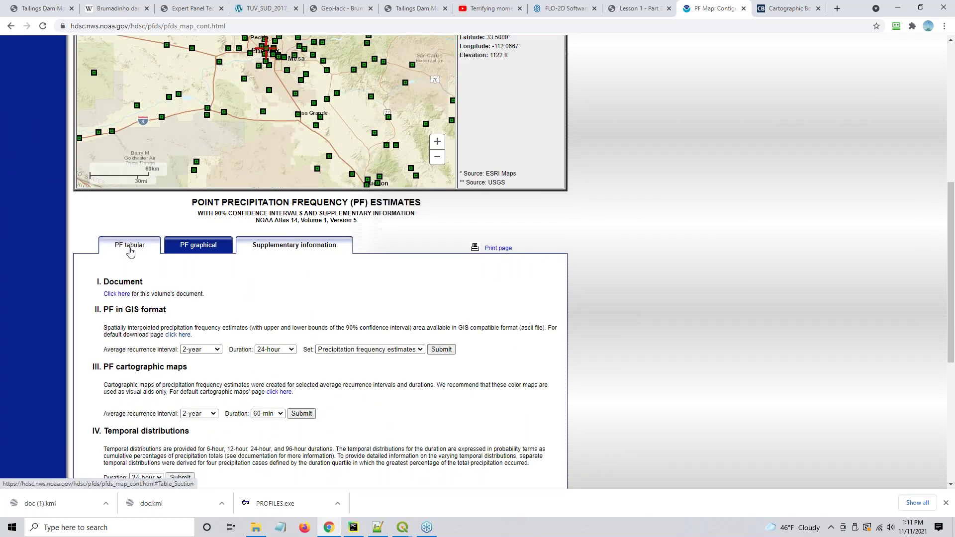
# Show the tabular precipitation frequency estimates and examine the 24-hour, 100-year rainfall depth and its confidence interval.
pyautogui.click(131, 249)
pyautogui.scroll(-3, 131, 252)
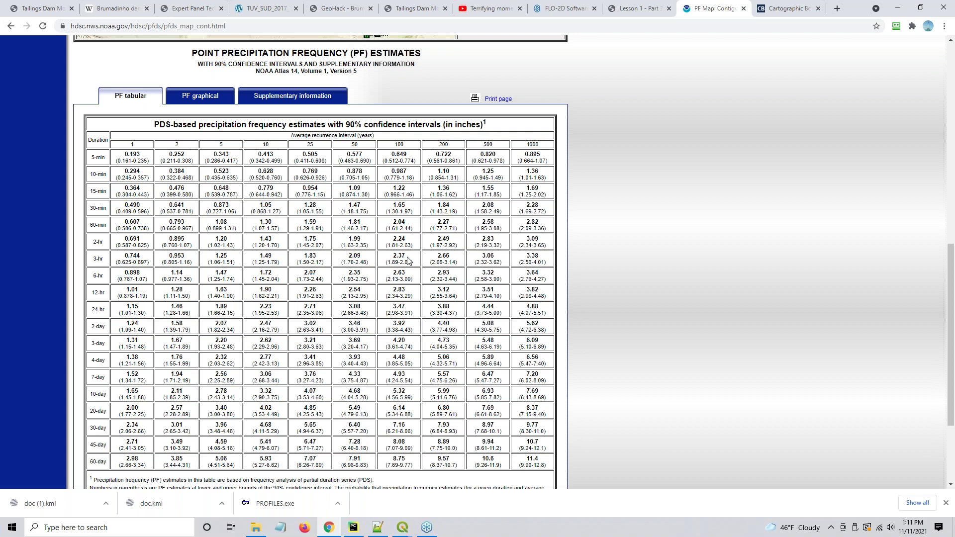
pyautogui.doubleClick(398, 144)
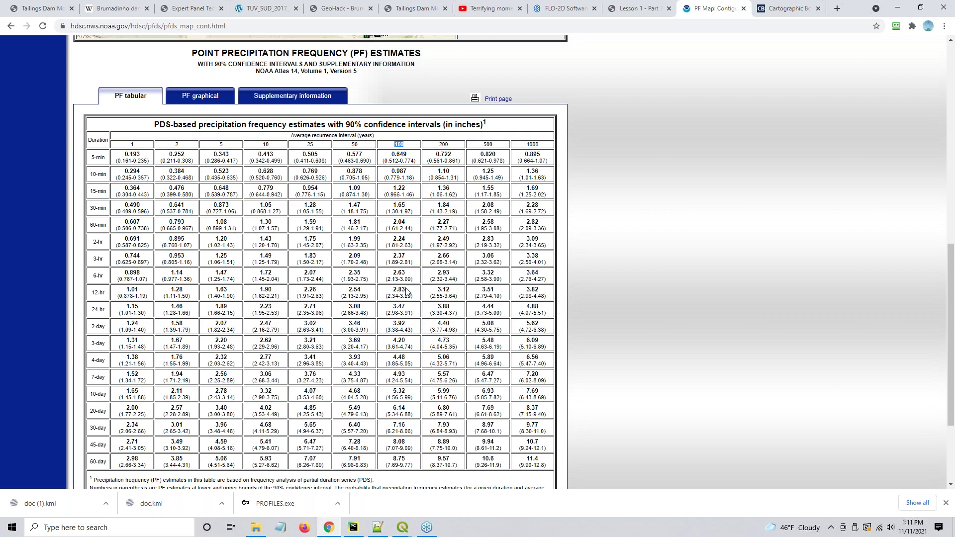
pyautogui.moveTo(406, 309); pyautogui.dragTo(387, 310)
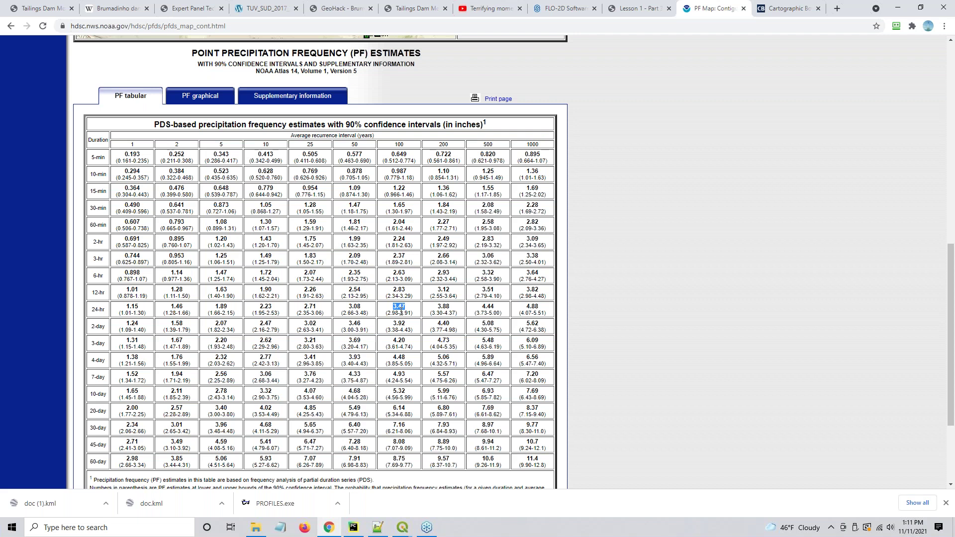
pyautogui.moveTo(413, 313); pyautogui.dragTo(382, 317)
pyautogui.click(624, 299)
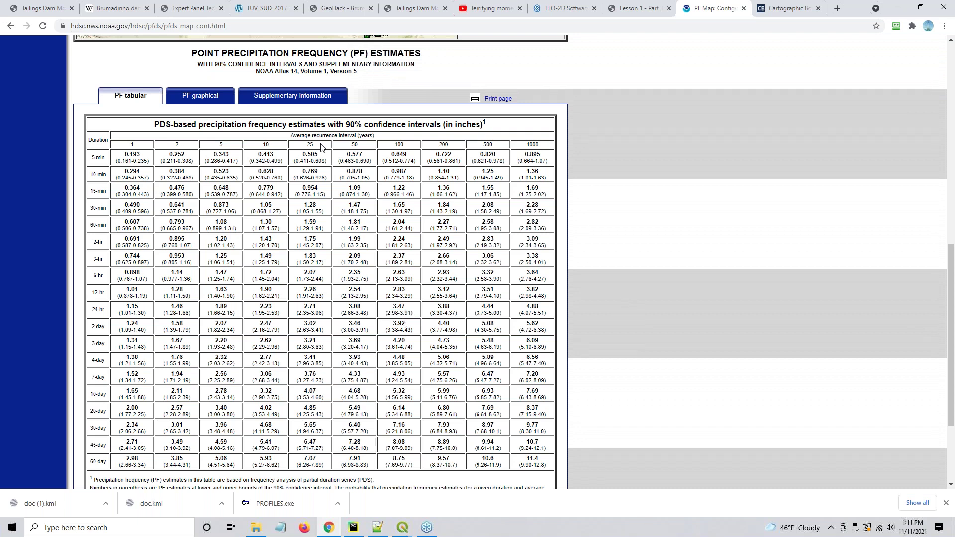
# In the supplementary information, set the GIS-format data to a 100-year recurrence interval, 24-hour duration and precipitation frequency estimates.
pyautogui.click(313, 100)
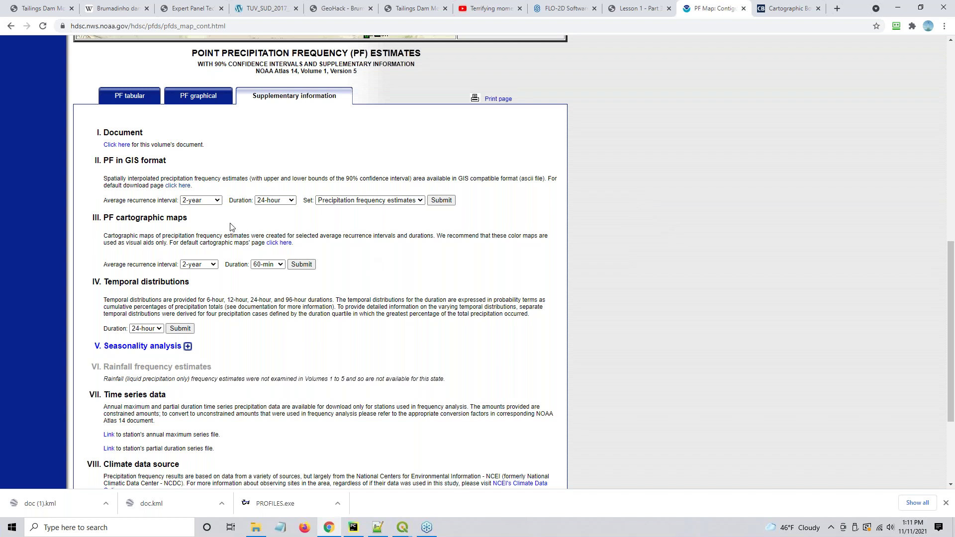
pyautogui.click(211, 200)
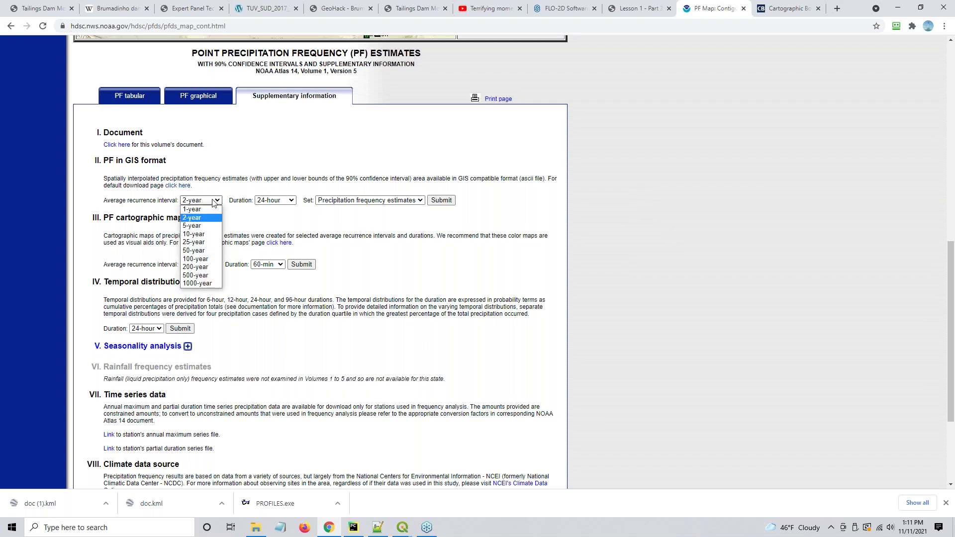
pyautogui.click(206, 259)
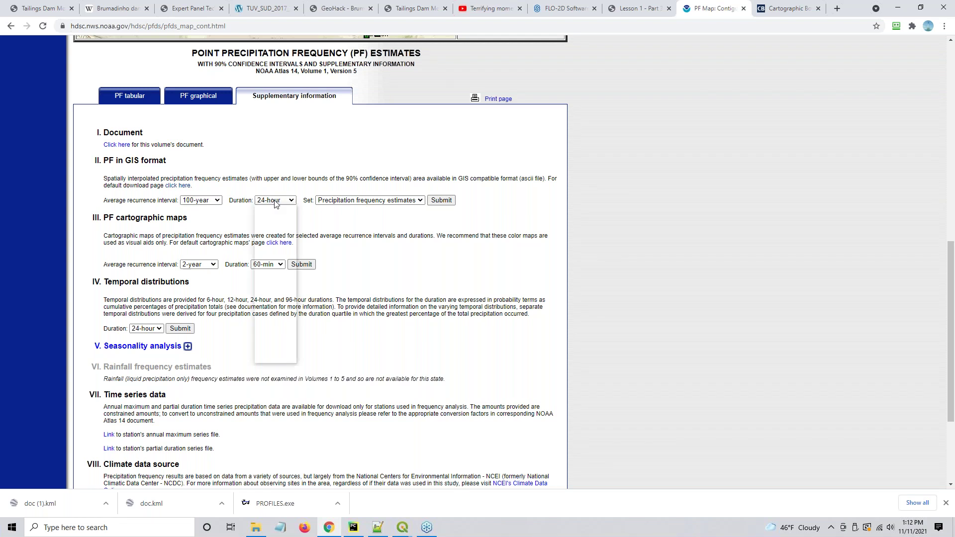
pyautogui.click(277, 201)
pyautogui.click(274, 282)
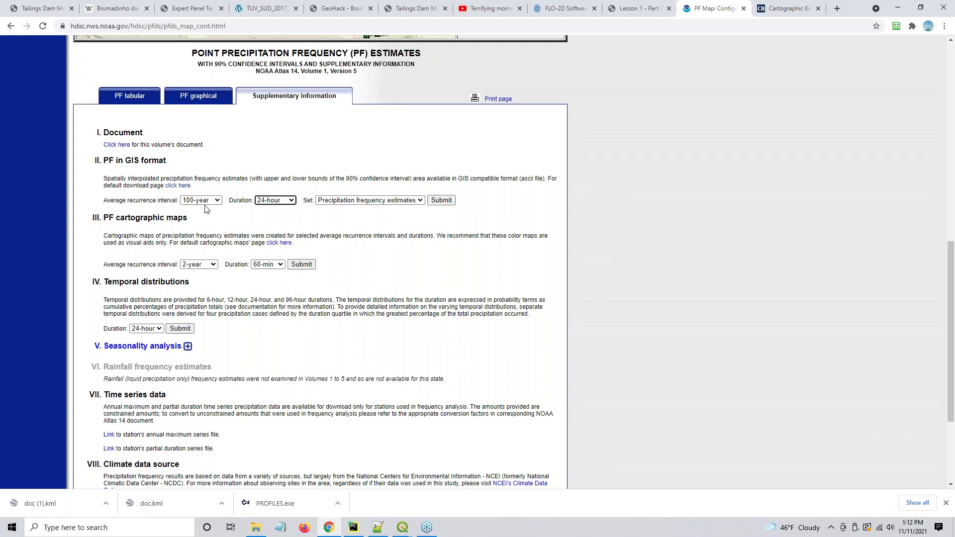
pyautogui.click(352, 201)
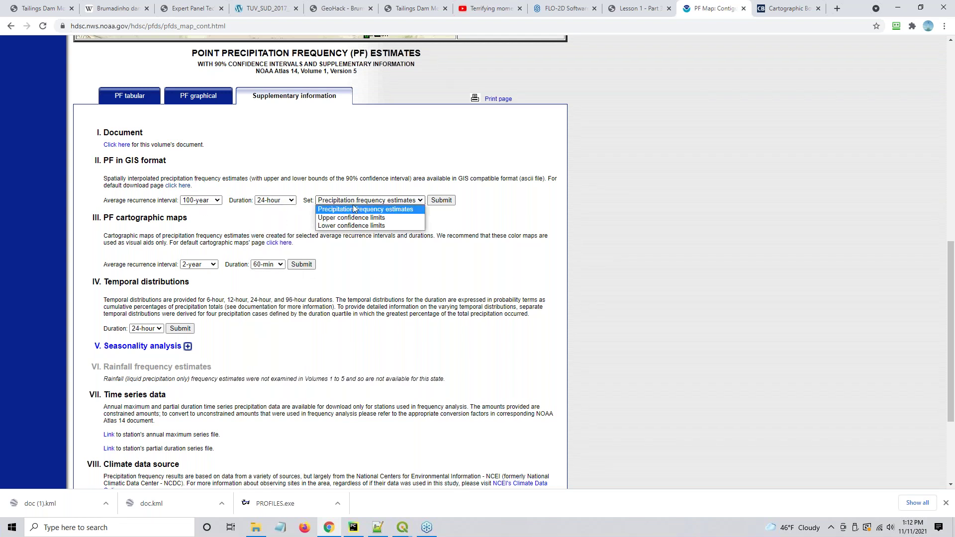
pyautogui.click(492, 229)
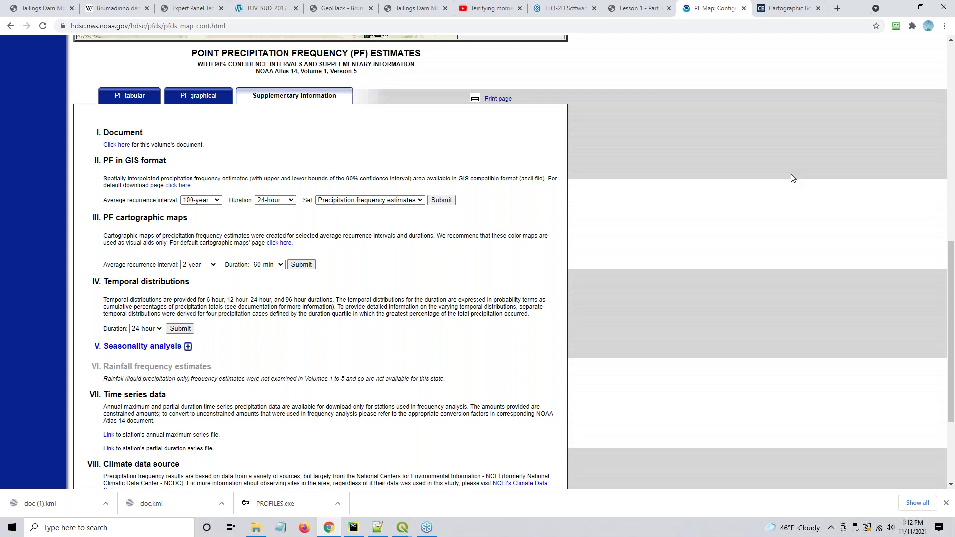
# Switch to File Explorer, open the sw100yr24ha (2) folder in Downloads and select sw100yr24ha.asc.
pyautogui.hotkey('alt', 'Tab')
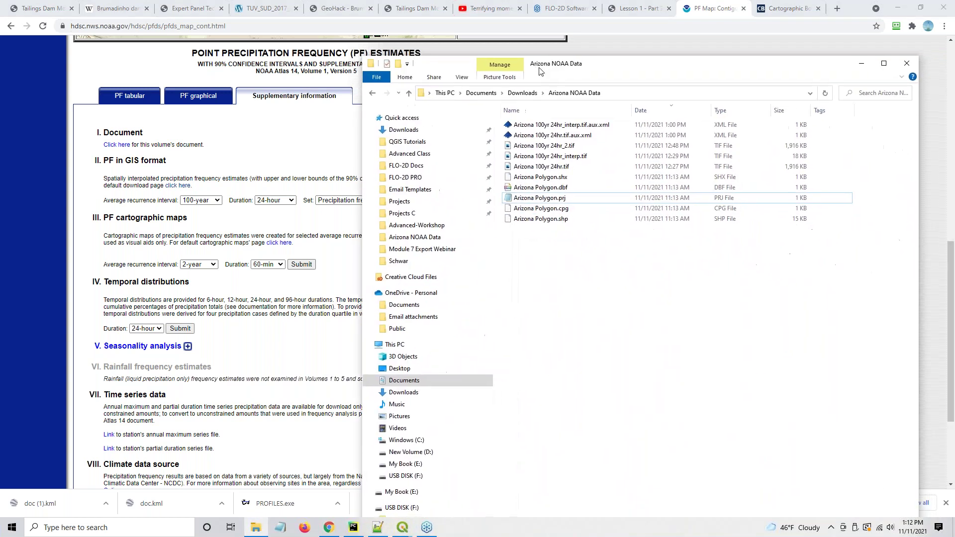
pyautogui.click(497, 92)
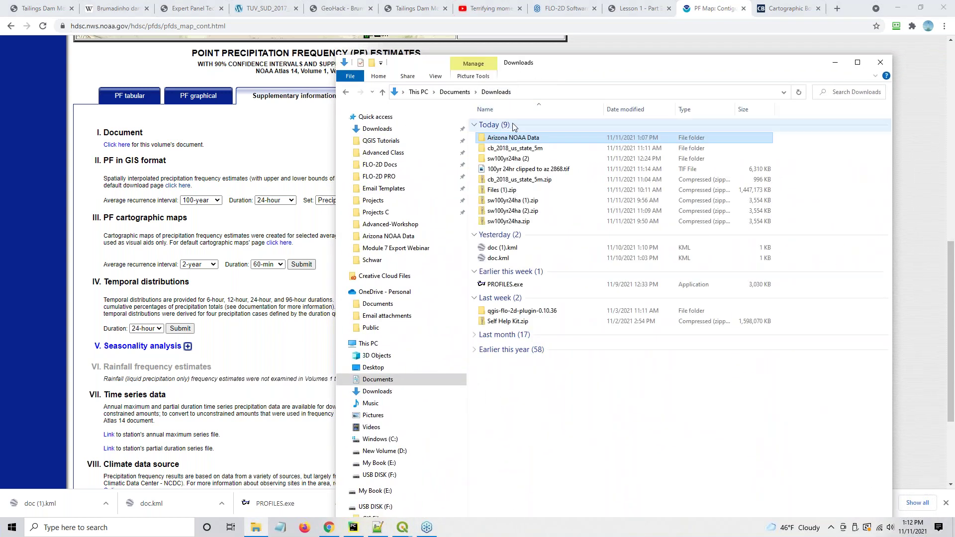
pyautogui.click(507, 159)
pyautogui.doubleClick(508, 160)
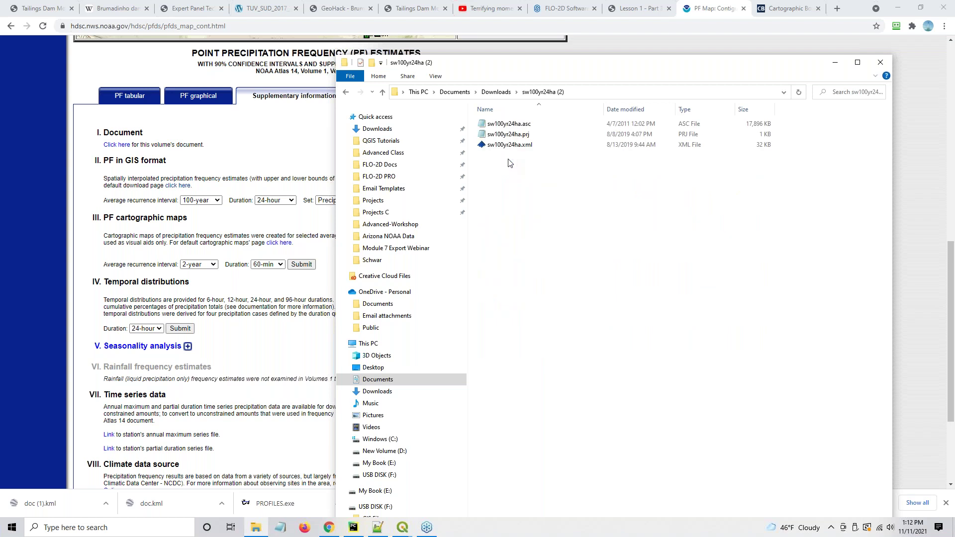
pyautogui.click(514, 129)
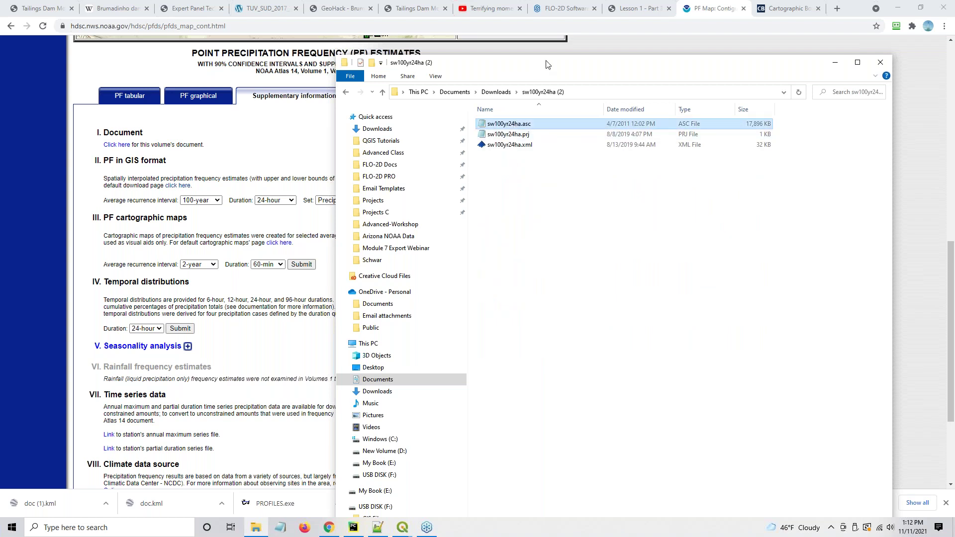
pyautogui.moveTo(547, 64); pyautogui.dragTo(545, 32)
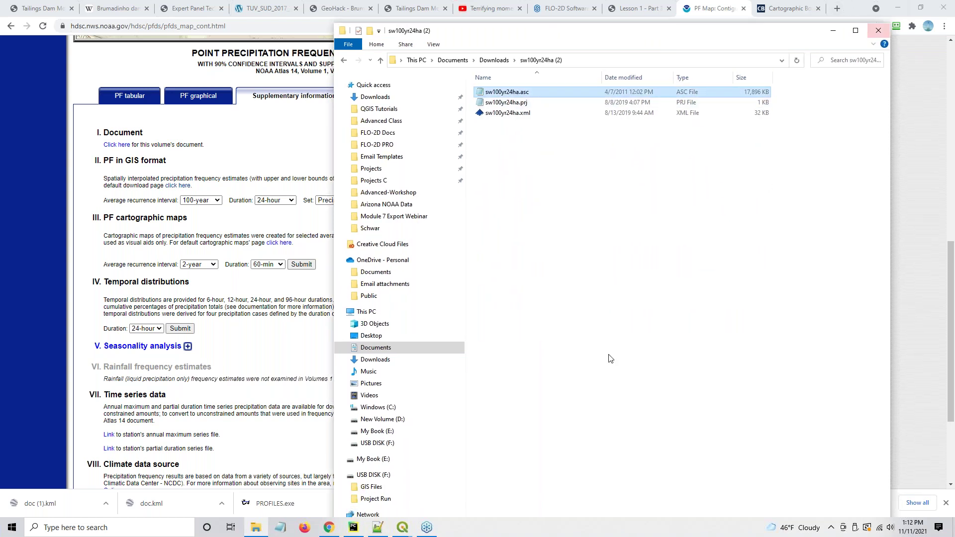
# Switch to QGIS and view the sw100yr24ha raster with the Arizona state polygon over it.
pyautogui.click(403, 527)
pyautogui.click(435, 496)
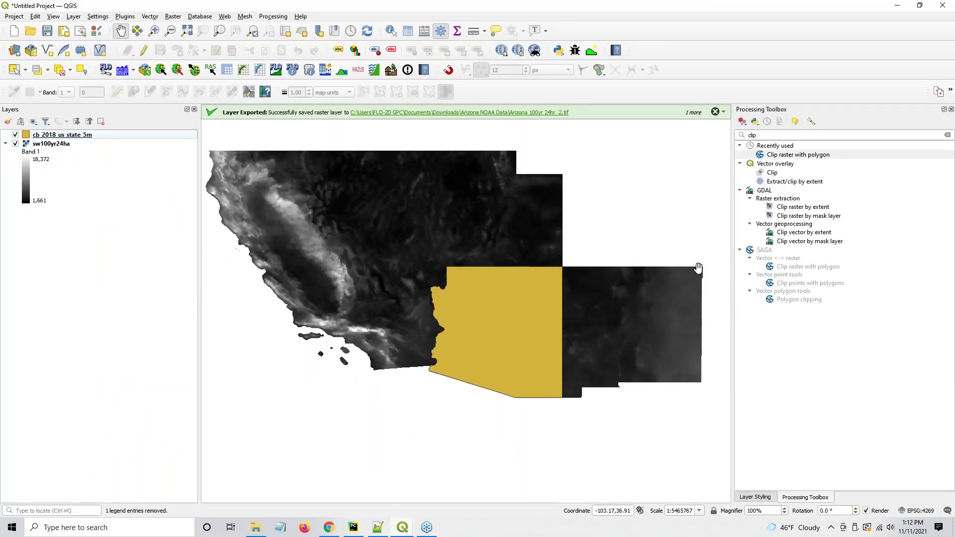
pyautogui.click(360, 225)
pyautogui.click(917, 517)
# Switch to the Census cartographic boundary page in Chrome, locate cb_2018_us_state_5m.zip under States, and return to QGIS.
pyautogui.click(329, 527)
pyautogui.click(791, 8)
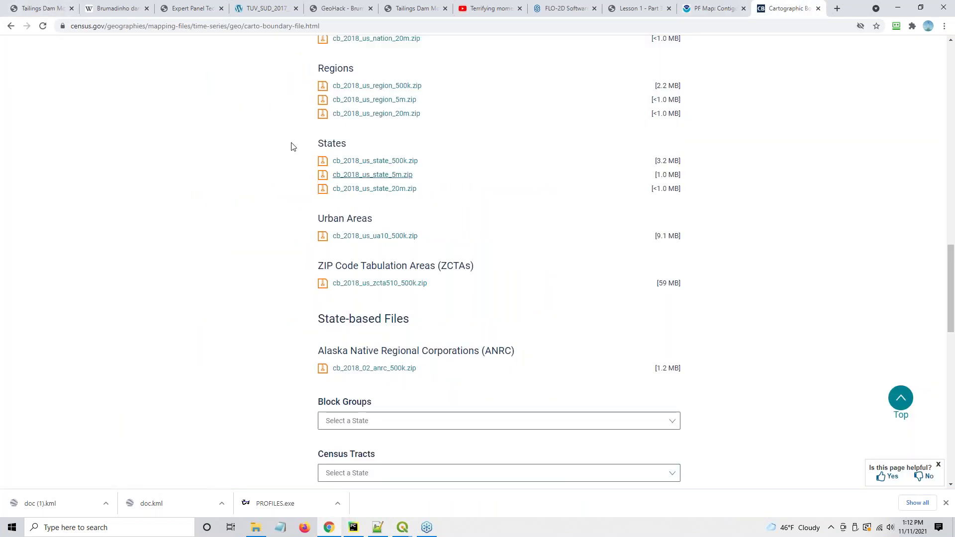
pyautogui.click(373, 174)
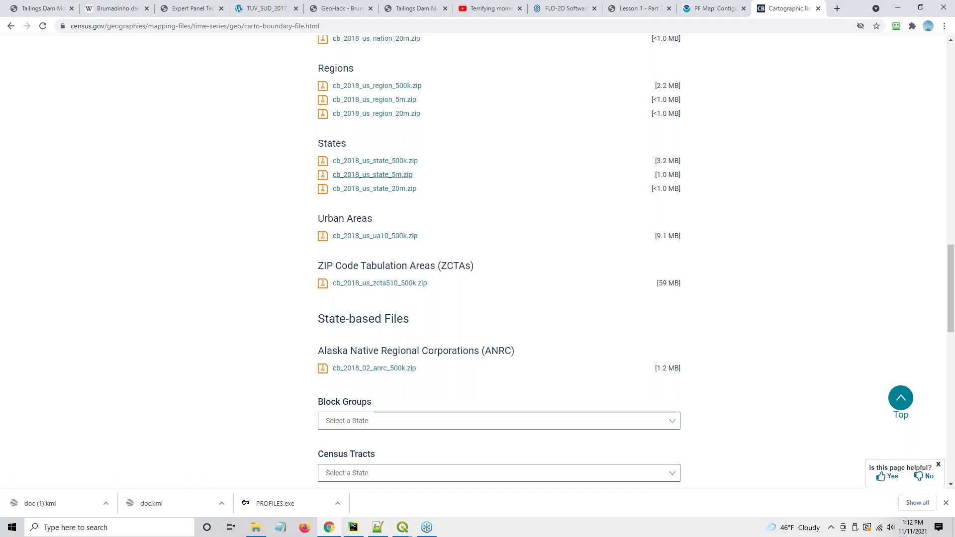
pyautogui.click(898, 10)
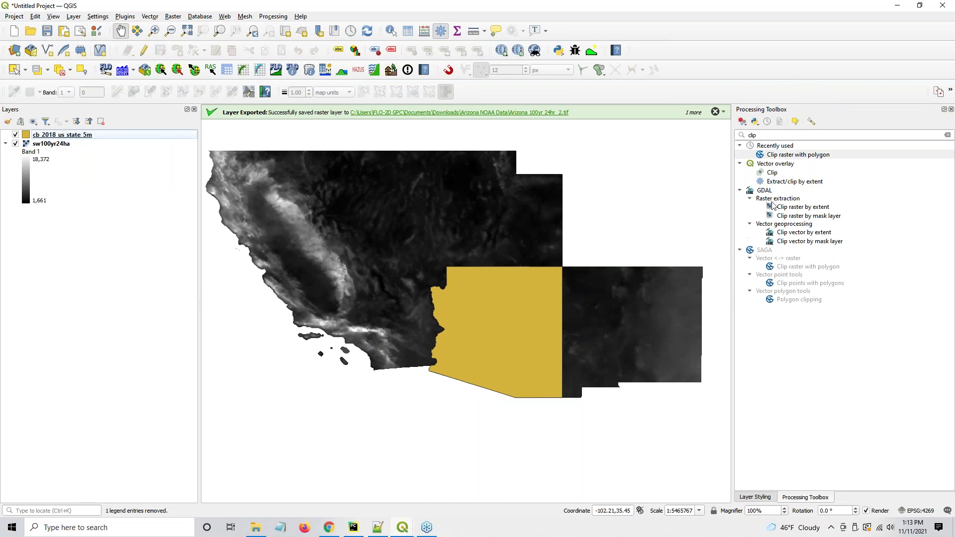
# Clip the sw100yr24ha raster with the cb_2018_us_state_5m polygon using Clip raster with polygon, saving to a temporary file.
pyautogui.doubleClick(783, 157)
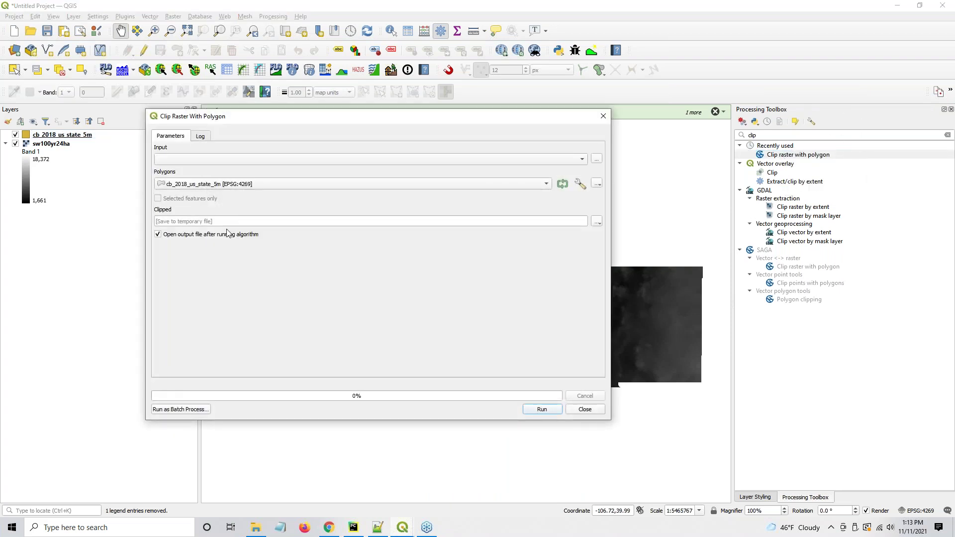
pyautogui.click(204, 159)
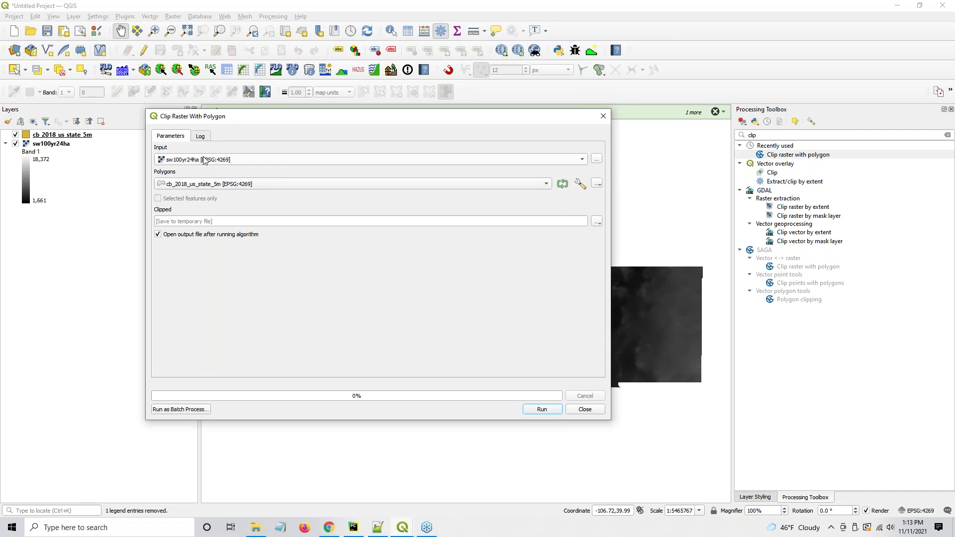
pyautogui.click(208, 187)
pyautogui.click(206, 186)
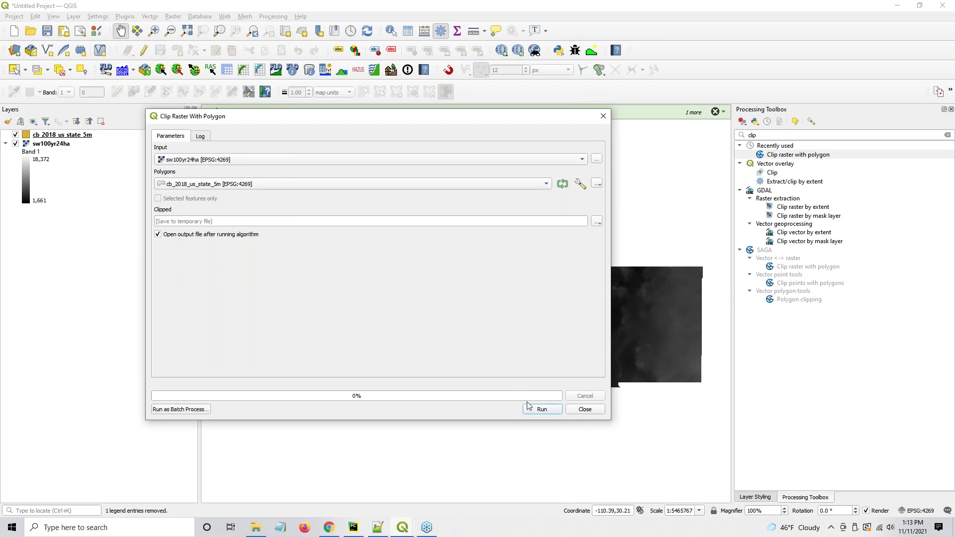
pyautogui.click(540, 411)
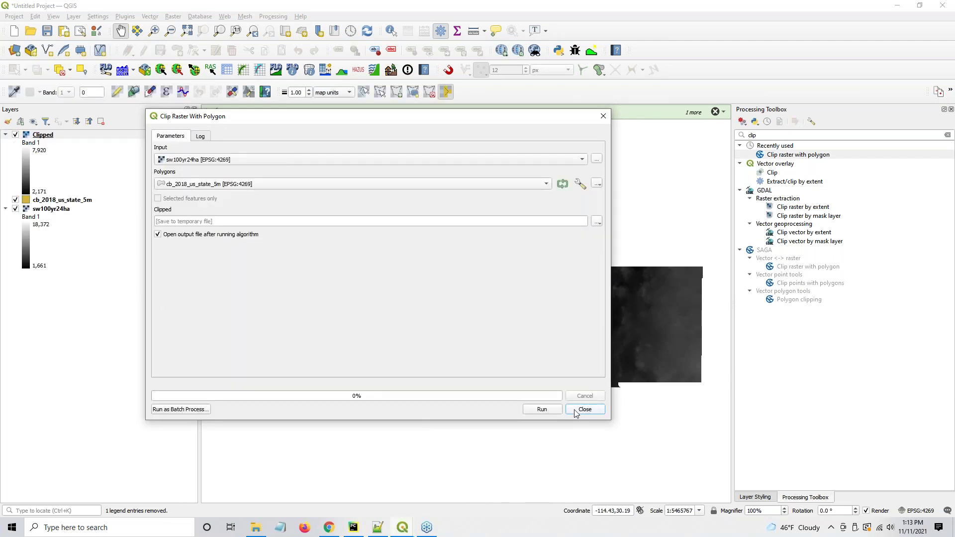
pyautogui.click(572, 410)
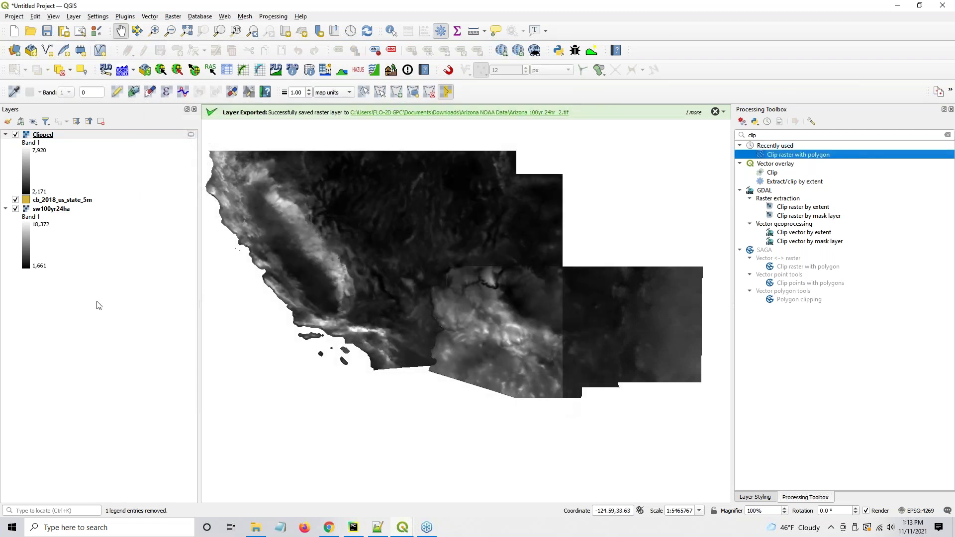
# Hide the cb_2018_us_state_5m and sw100yr24ha layers, leaving only the clipped raster displayed.
pyautogui.click(16, 199)
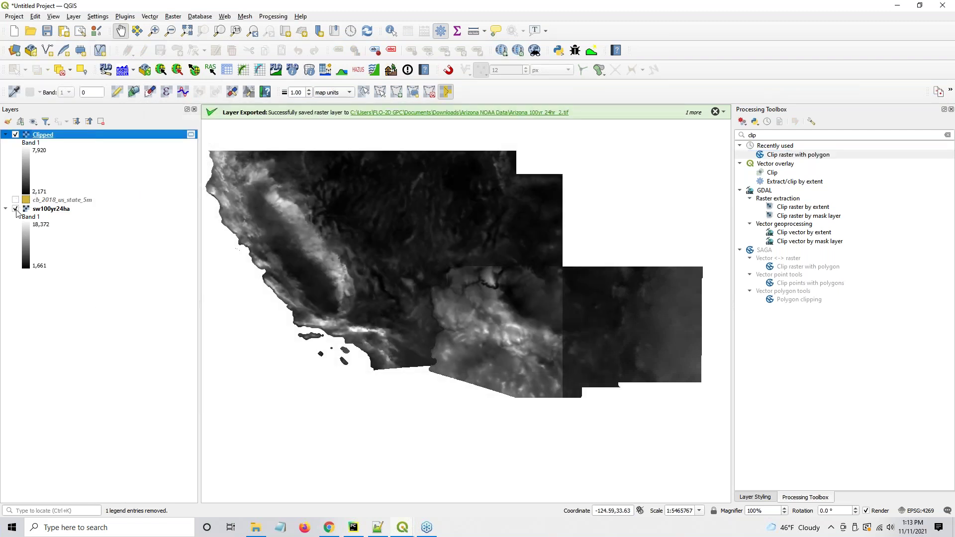
pyautogui.click(15, 209)
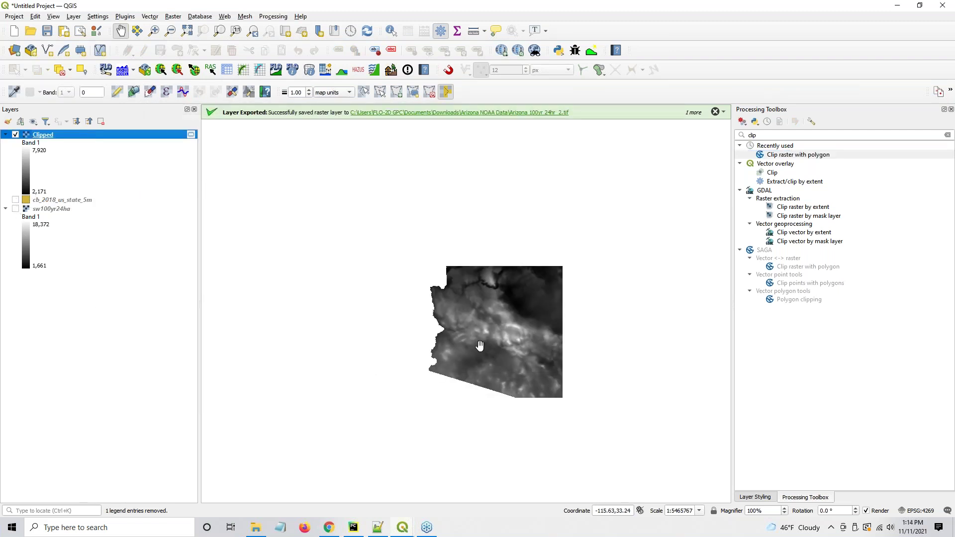
# Compare the clipped raster with the original sw100yr24ha raster by toggling the original layer's visibility.
pyautogui.click(15, 209)
pyautogui.click(16, 210)
pyautogui.click(15, 209)
pyautogui.click(16, 209)
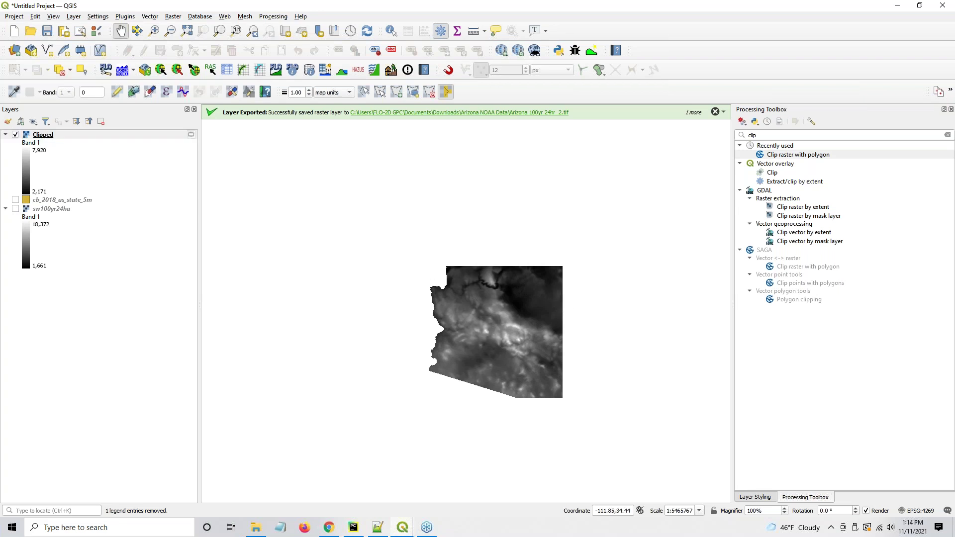
pyautogui.moveTo(496, 325); pyautogui.dragTo(471, 299)
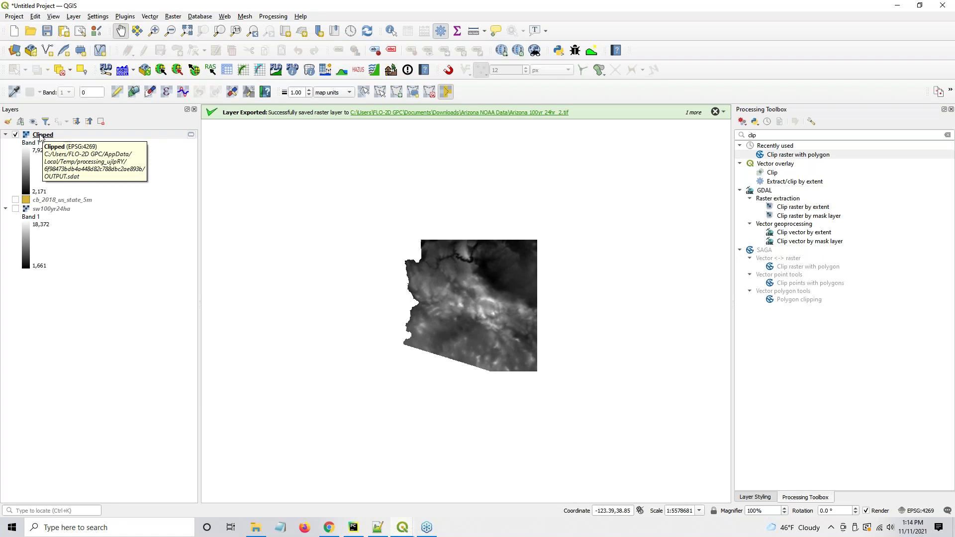
# Set up a GeoTIFF export of the Clipped raster, replacing Arizona 100yr 24hr_2.tif in the Arizona NOAA Data folder.
pyautogui.rightClick(39, 138)
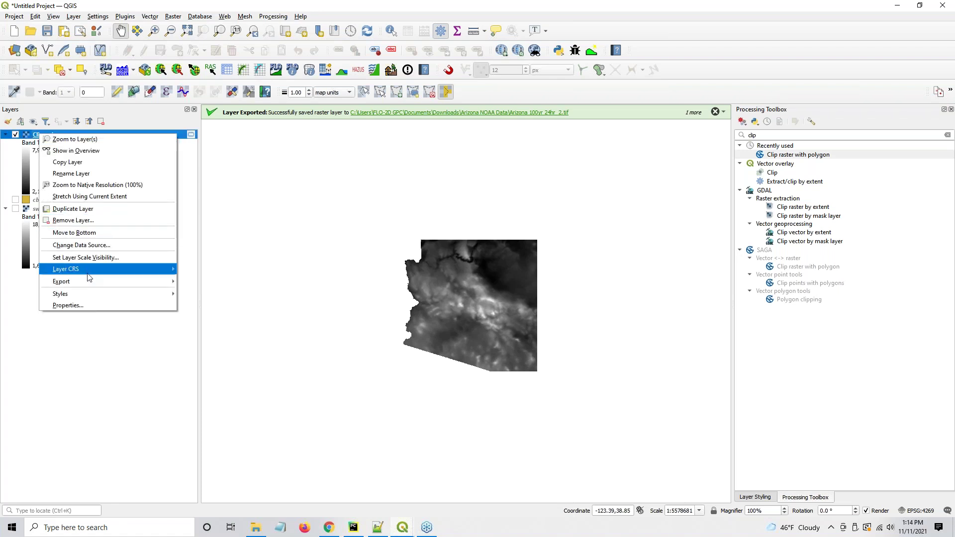
pyautogui.moveTo(91, 286)
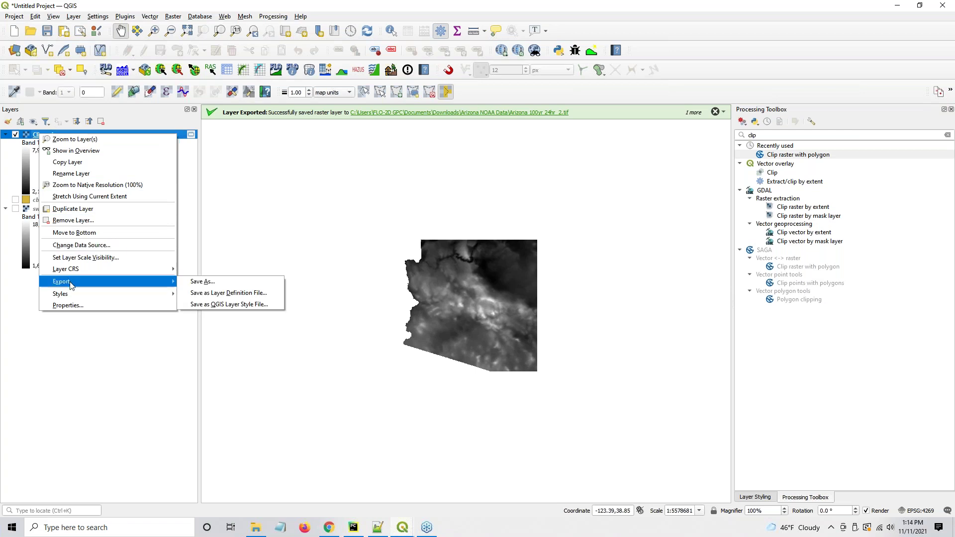
pyautogui.click(233, 282)
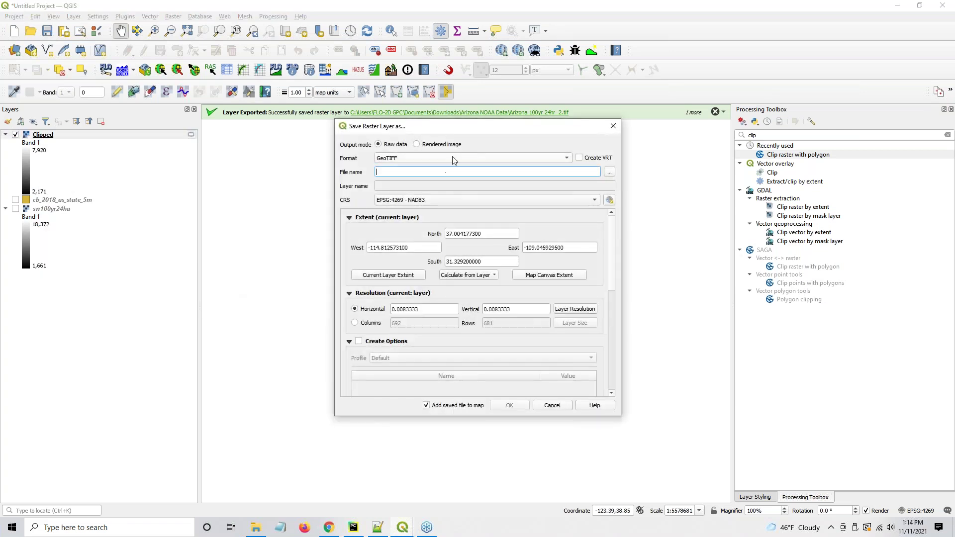
pyautogui.click(612, 172)
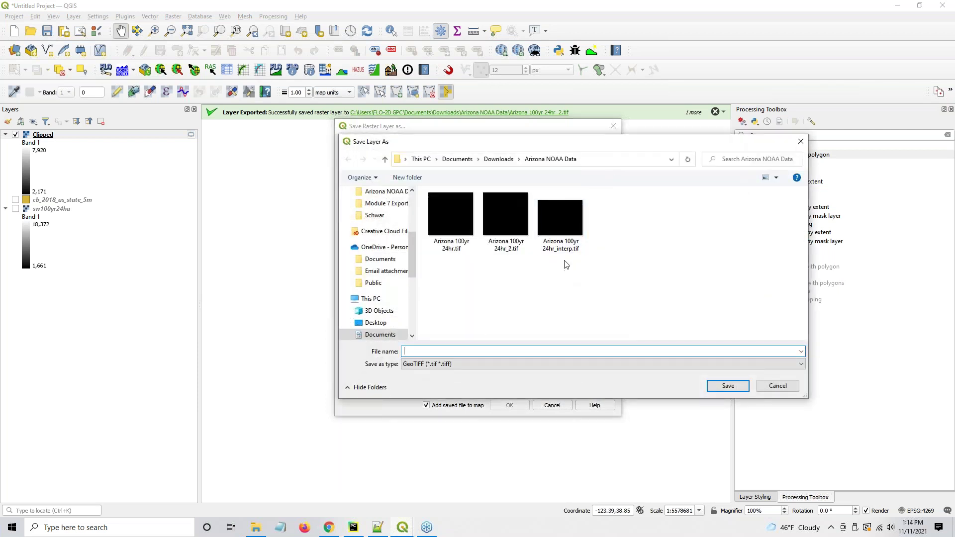
pyautogui.click(499, 250)
pyautogui.click(453, 352)
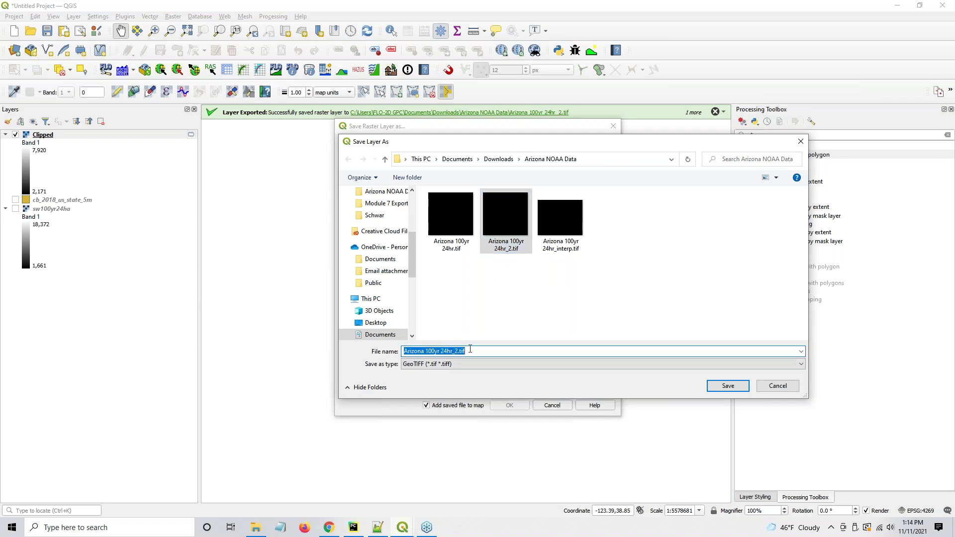
pyautogui.click(728, 386)
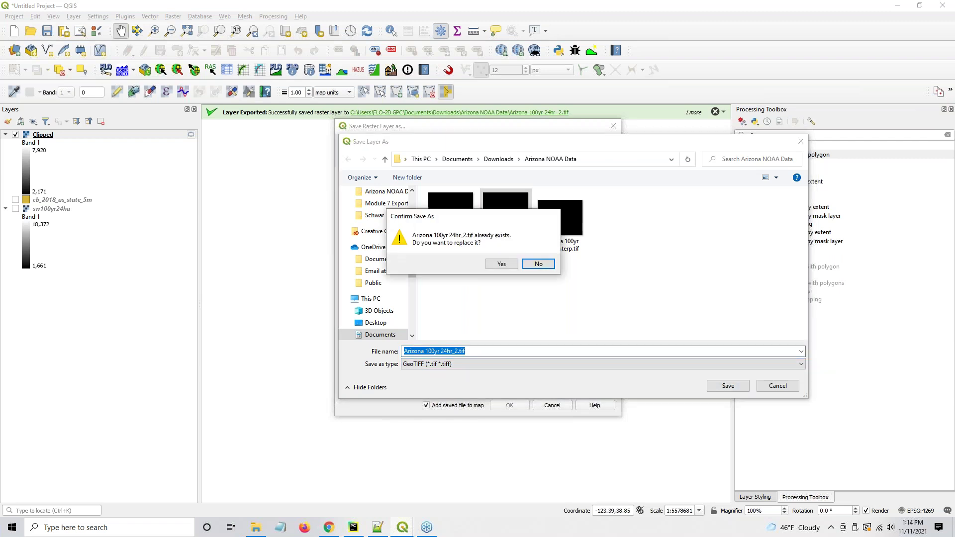
pyautogui.click(501, 264)
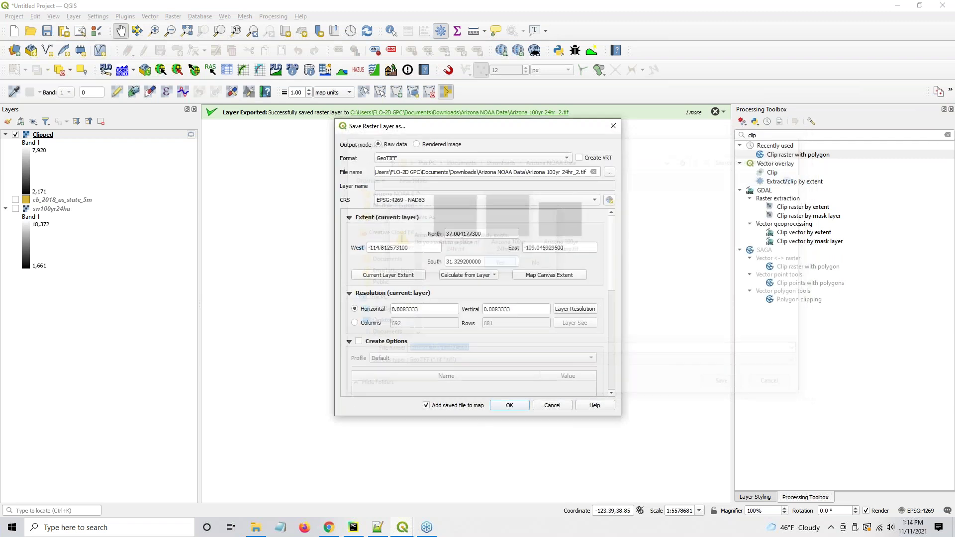
# Export the raster in EPSG:2868 - NAD83(HARN) / Arizona Central (ft) without adding the saved file to the map.
pyautogui.click(426, 406)
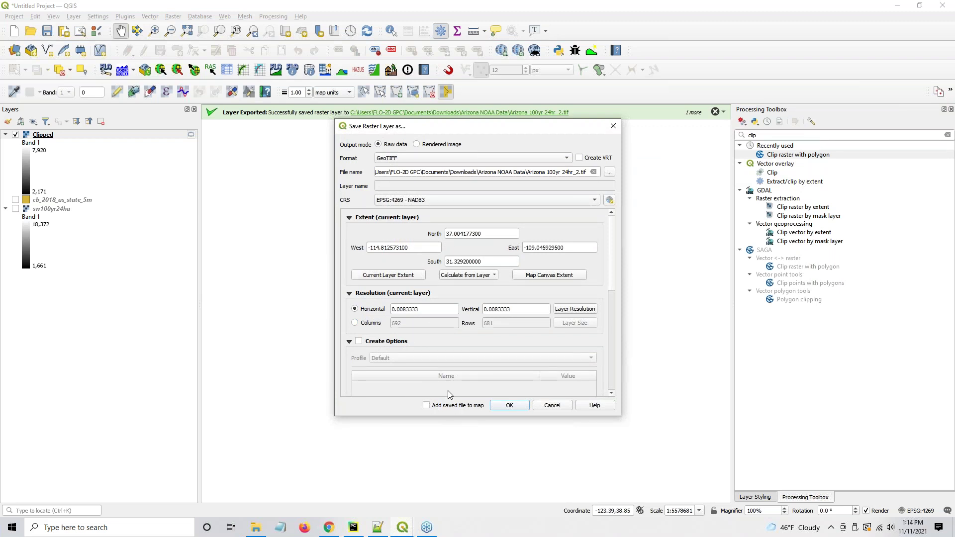
pyautogui.click(411, 201)
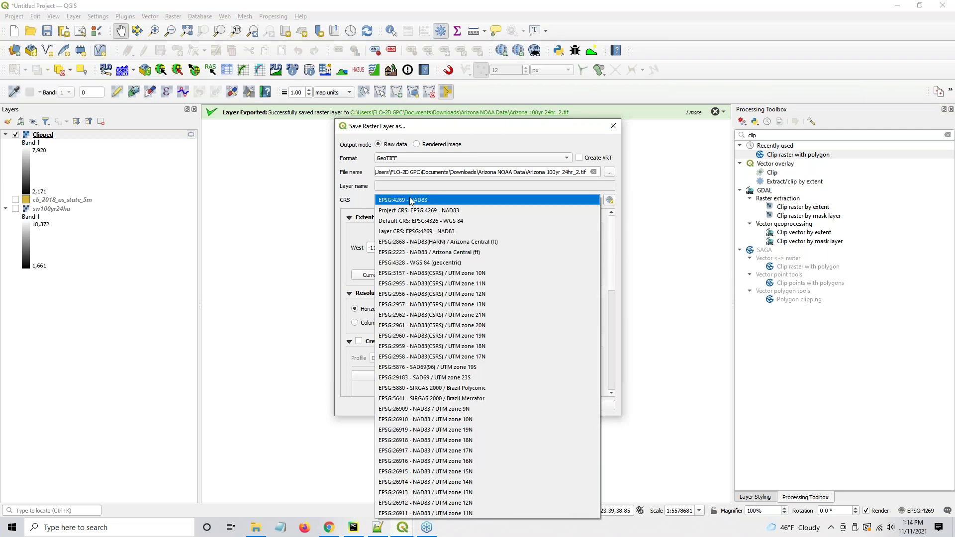
pyautogui.click(429, 242)
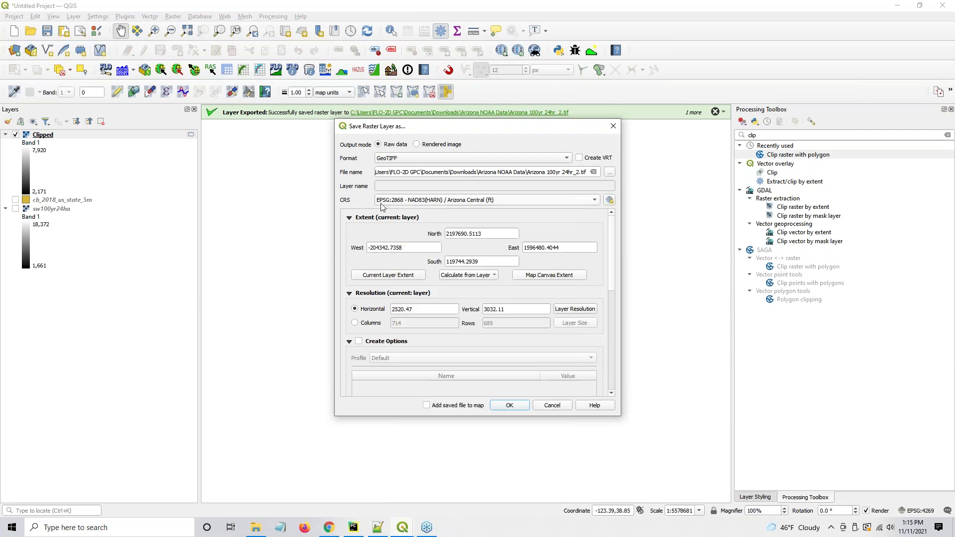
pyautogui.click(507, 405)
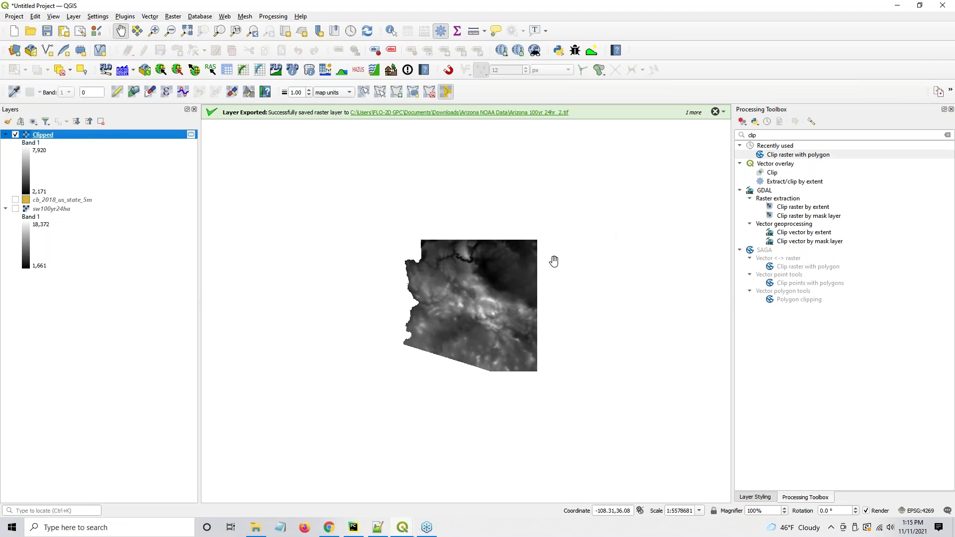
# Switch to File Explorer, locate the exported rasters in Downloads > Arizona NOAA Data, and move the window clear of the Lesson 1 project.
pyautogui.click(900, 9)
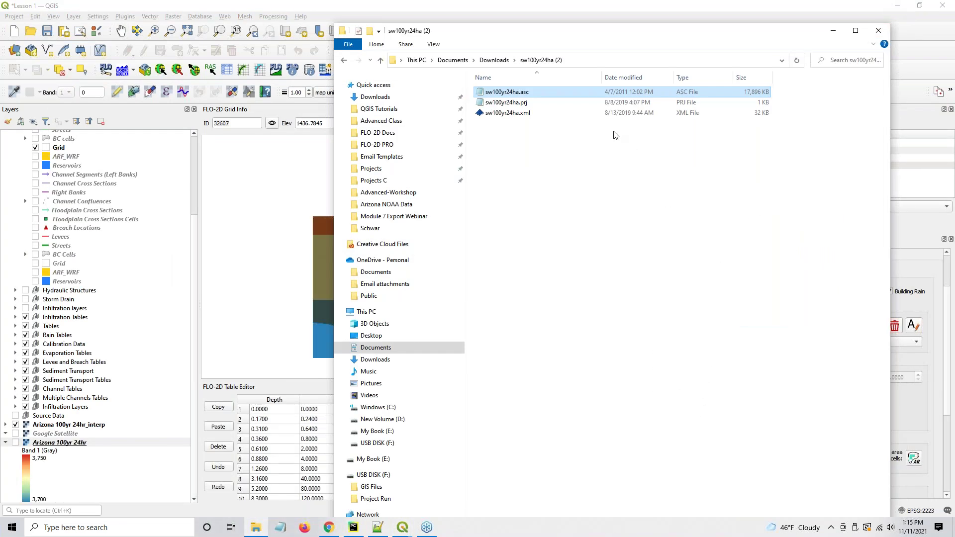
pyautogui.click(499, 61)
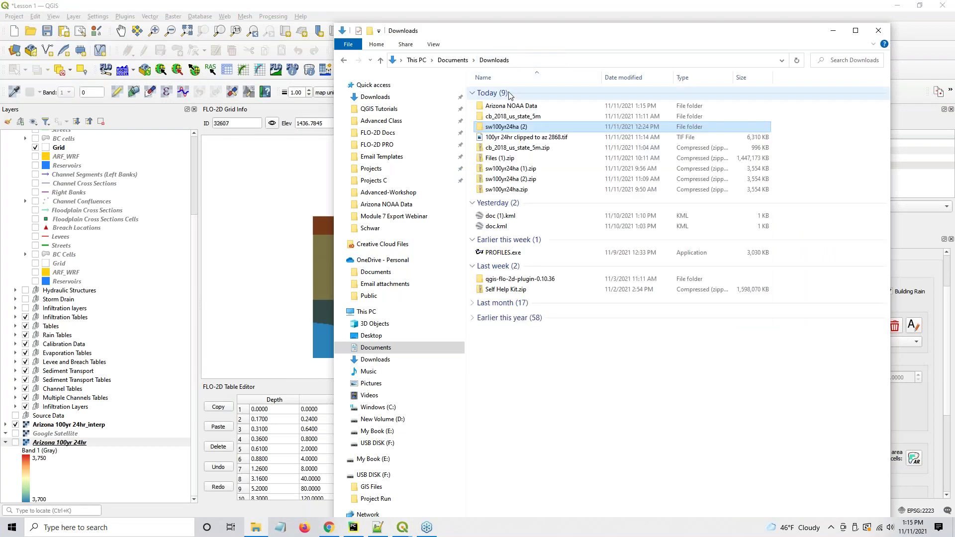
pyautogui.click(513, 108)
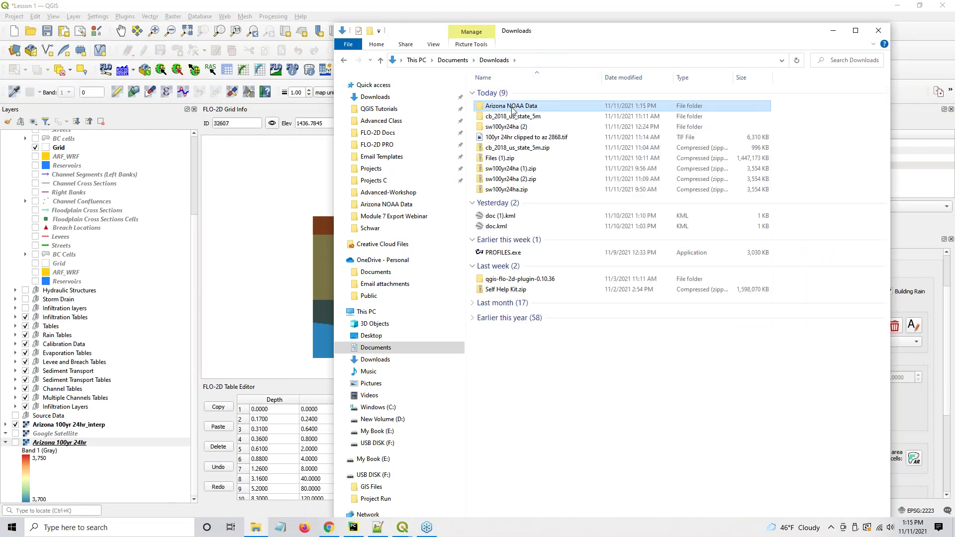
pyautogui.doubleClick(516, 107)
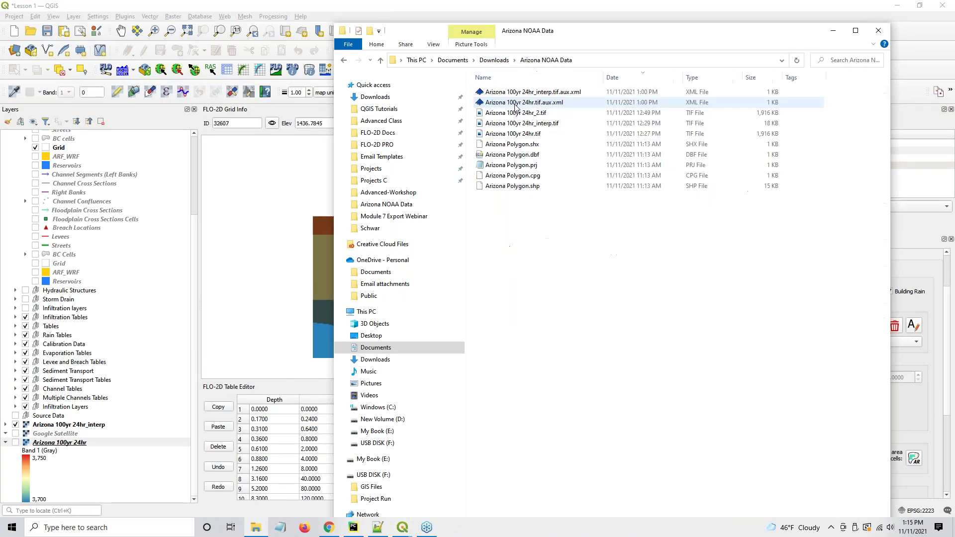
pyautogui.click(531, 177)
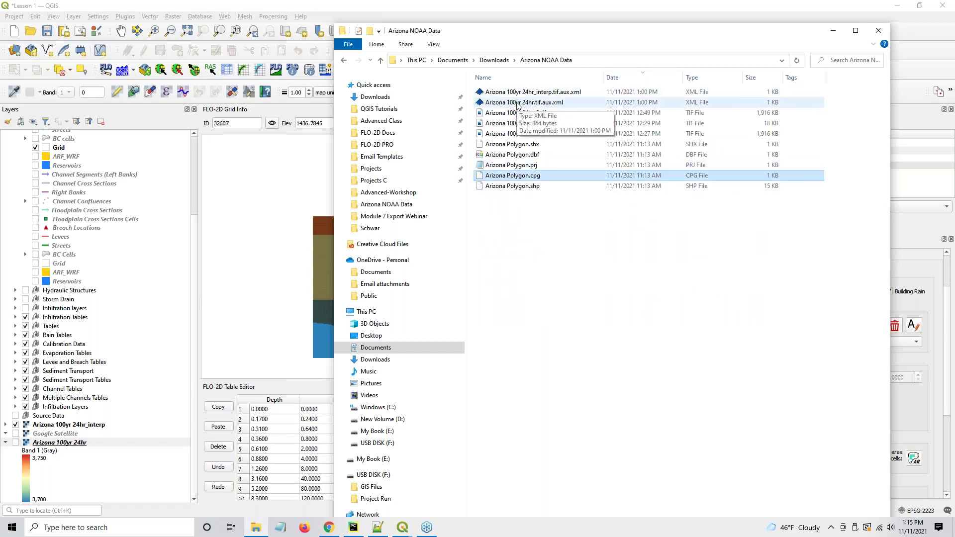
pyautogui.click(526, 114)
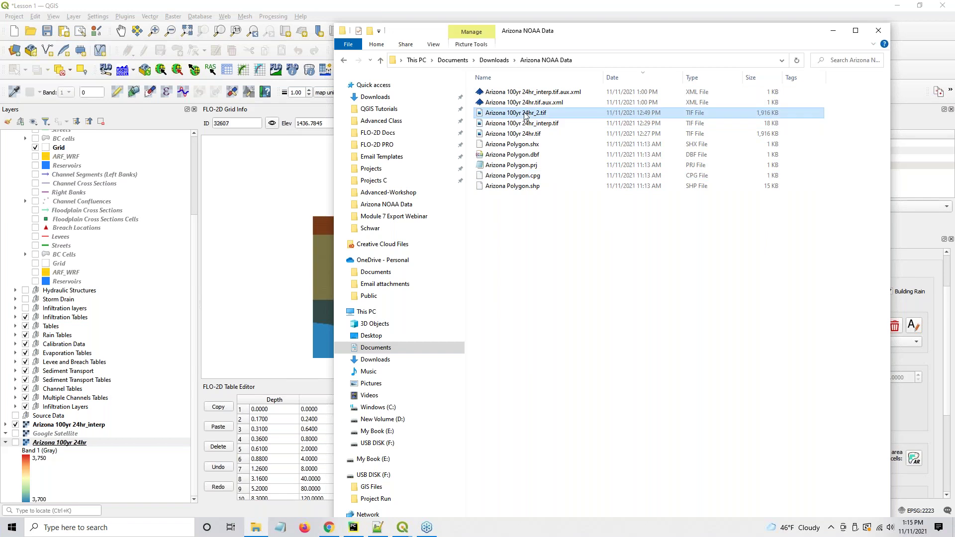
pyautogui.click(527, 135)
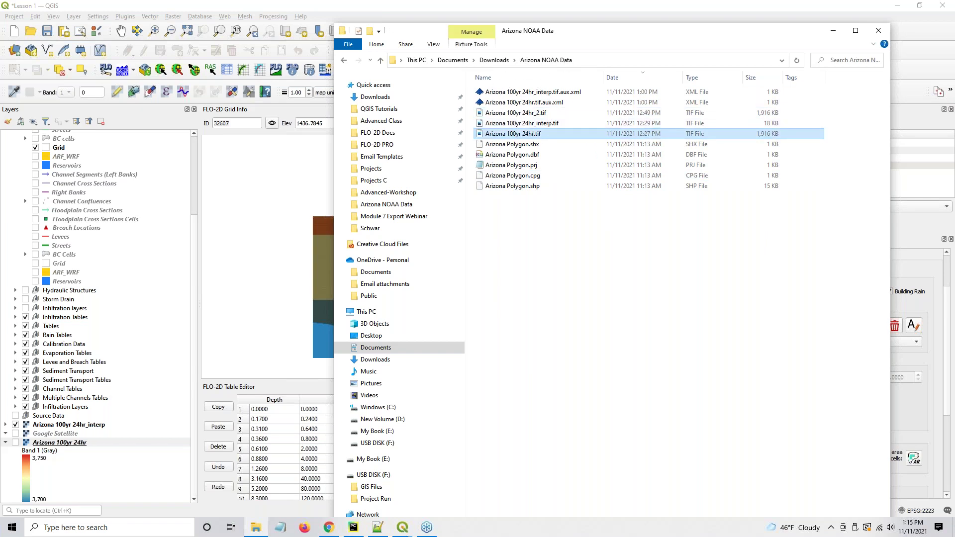
pyautogui.moveTo(581, 36); pyautogui.dragTo(644, 24)
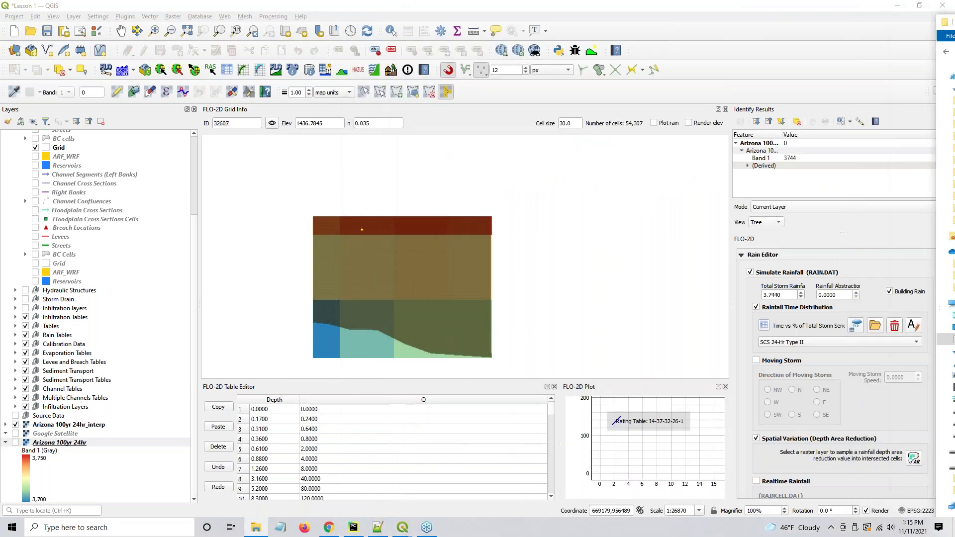
# Return to the Lesson 1 project in QGIS, show the Arizona 100yr 24hr layer and hide Arizona 100yr 24hr_interp.
pyautogui.hotkey('alt', 'Tab')
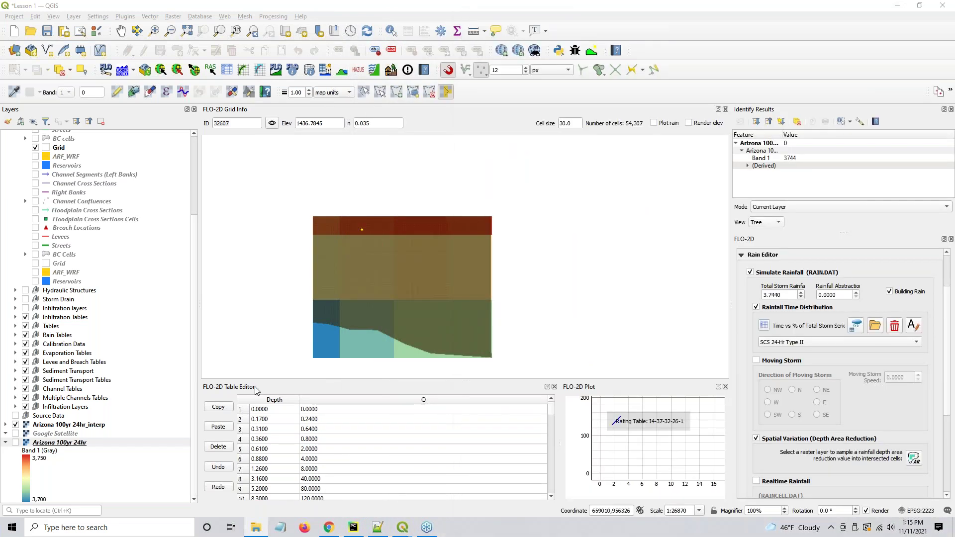
pyautogui.click(57, 450)
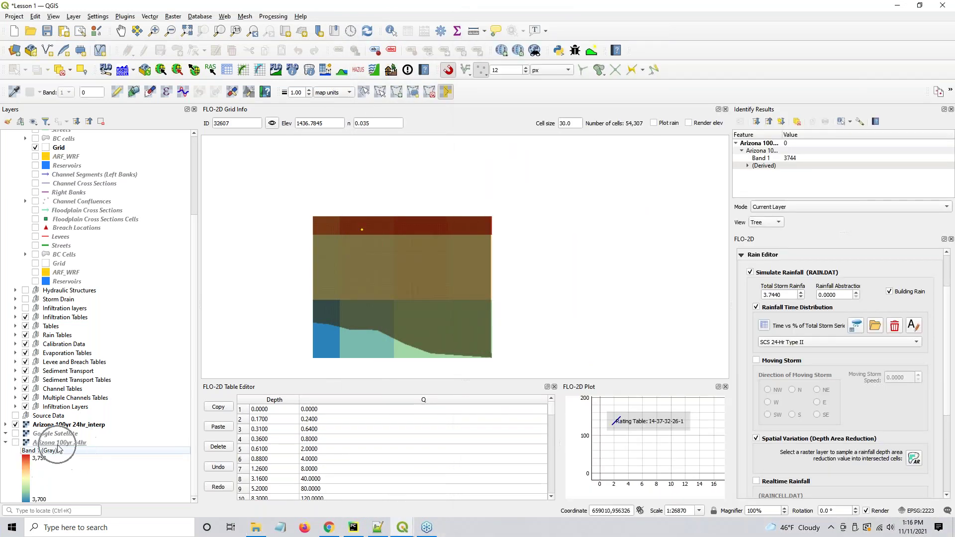
pyautogui.click(15, 443)
pyautogui.click(16, 425)
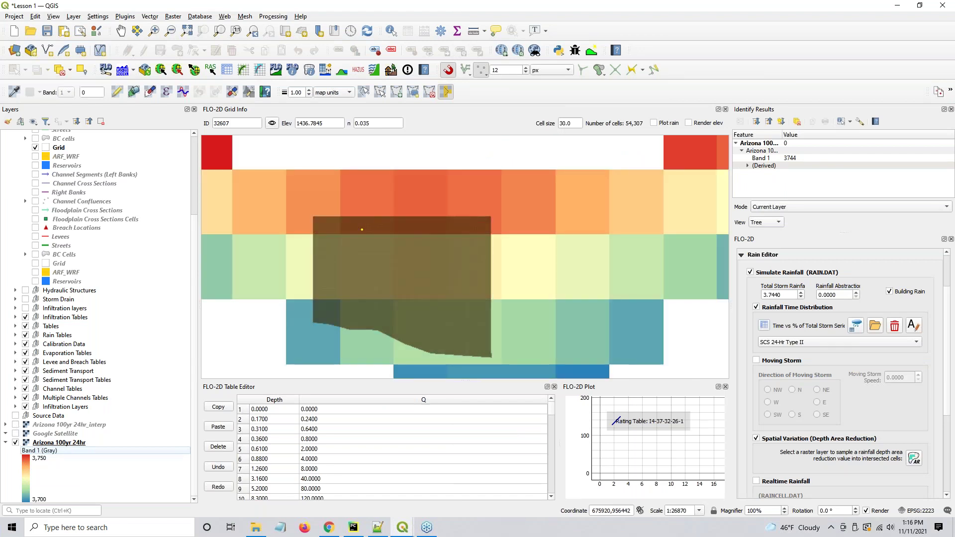
# Add Arizona 100yr 24hr_2.tif to the Lesson 1 project and zoom to the layer's full extent.
pyautogui.click(403, 528)
pyautogui.moveTo(403, 529); pyautogui.dragTo(484, 303)
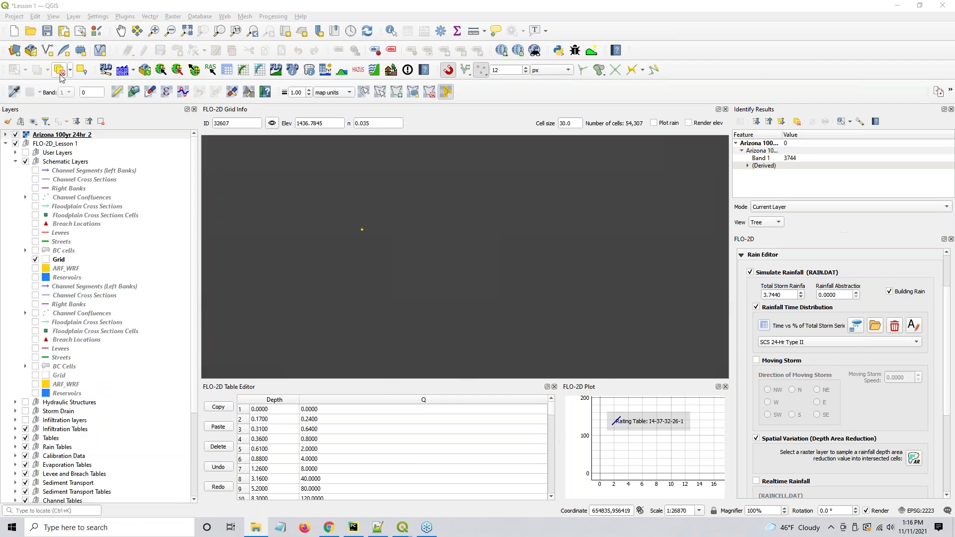
pyautogui.click(73, 136)
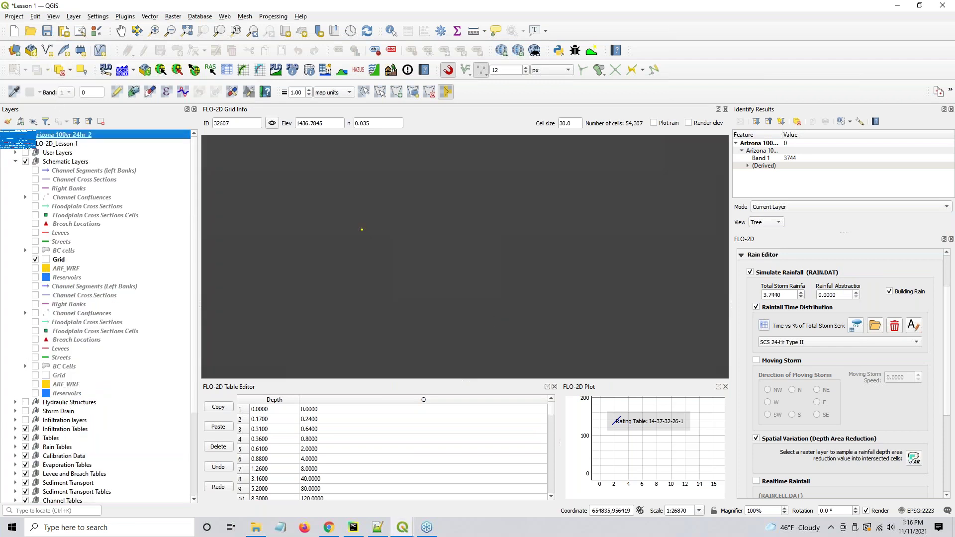
pyautogui.rightClick(46, 137)
pyautogui.click(75, 141)
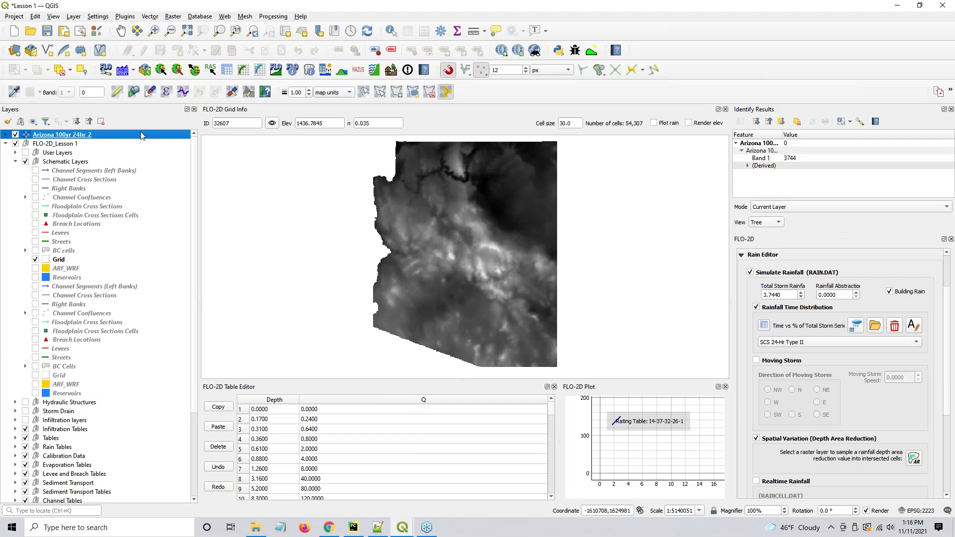
# Remove the Arizona 100yr 24hr_2 layer from the project.
pyautogui.rightClick(98, 135)
pyautogui.click(147, 221)
pyautogui.click(455, 276)
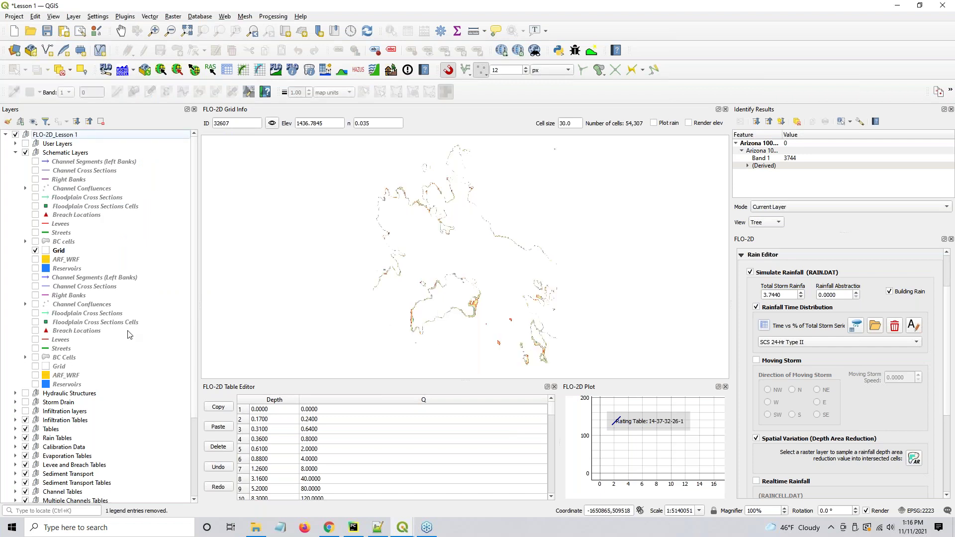
# Set the Arizona 100yr 24hr layer's pseudocolor minimum to 3600, apply it, and move the properties dialog off the map.
pyautogui.scroll(-4, 74, 422)
pyautogui.click(52, 443)
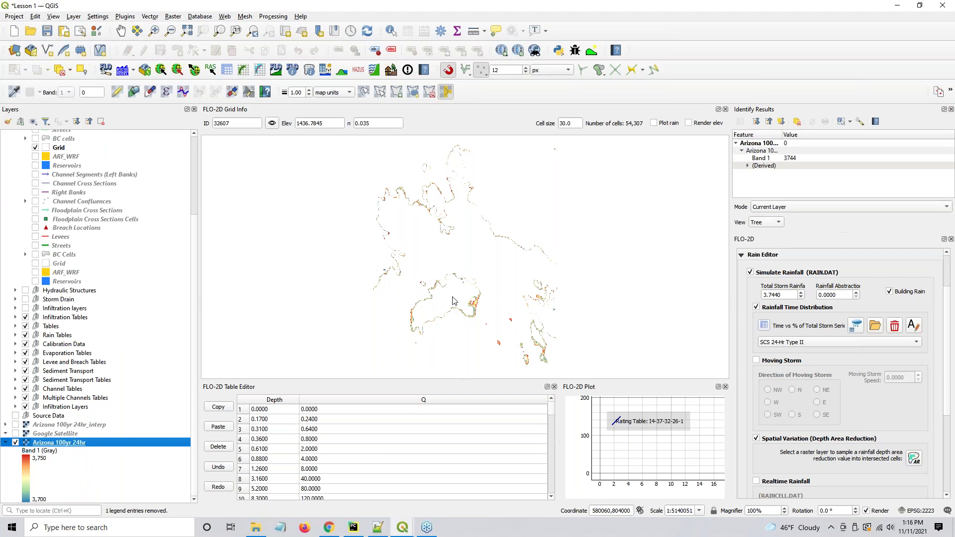
pyautogui.doubleClick(38, 446)
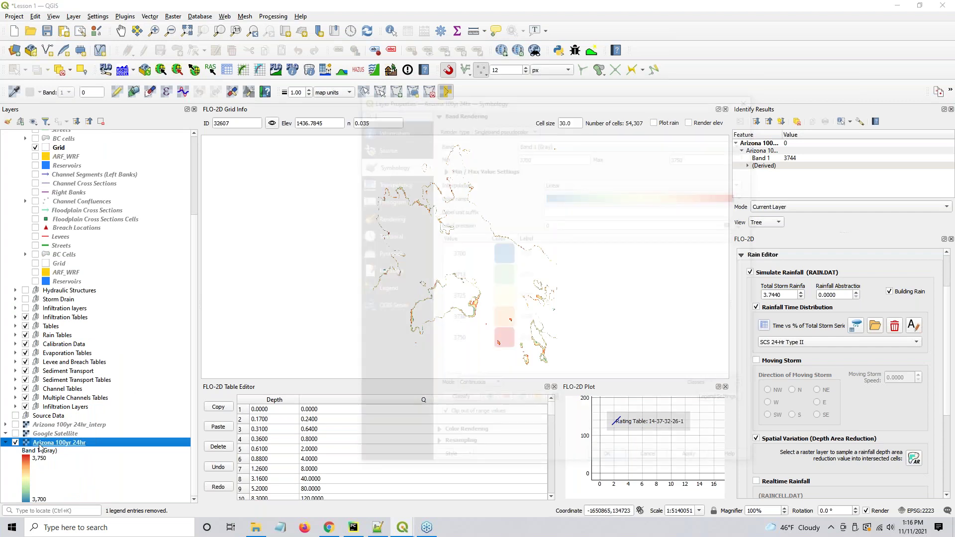
pyautogui.click(550, 155)
pyautogui.doubleClick(550, 155)
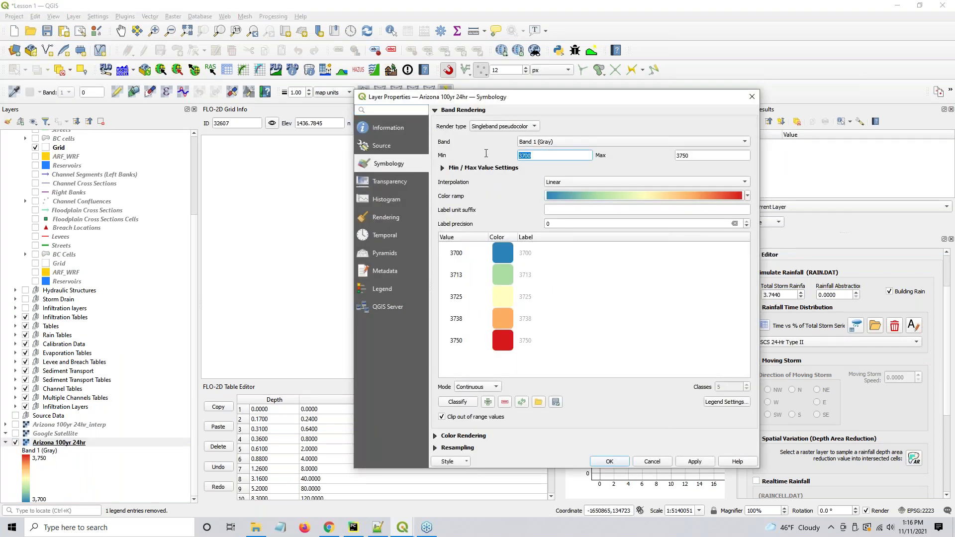
pyautogui.write('3600')
pyautogui.click(699, 154)
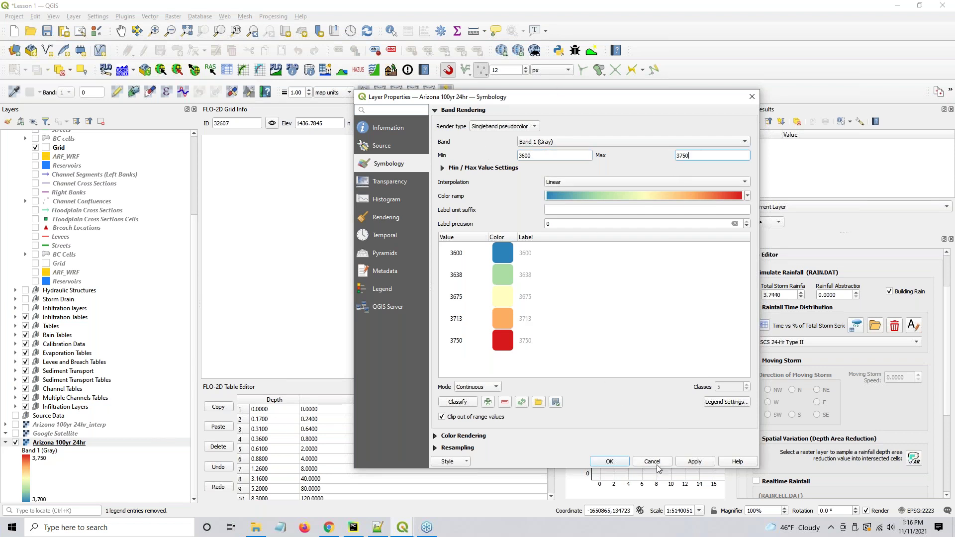
pyautogui.click(694, 465)
pyautogui.moveTo(616, 103); pyautogui.dragTo(945, 126)
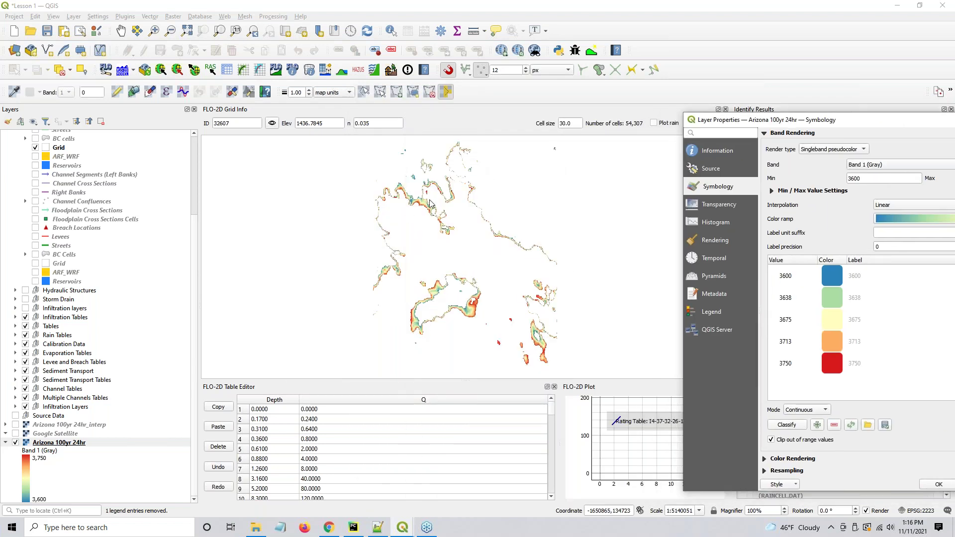
pyautogui.moveTo(818, 119); pyautogui.dragTo(784, 88)
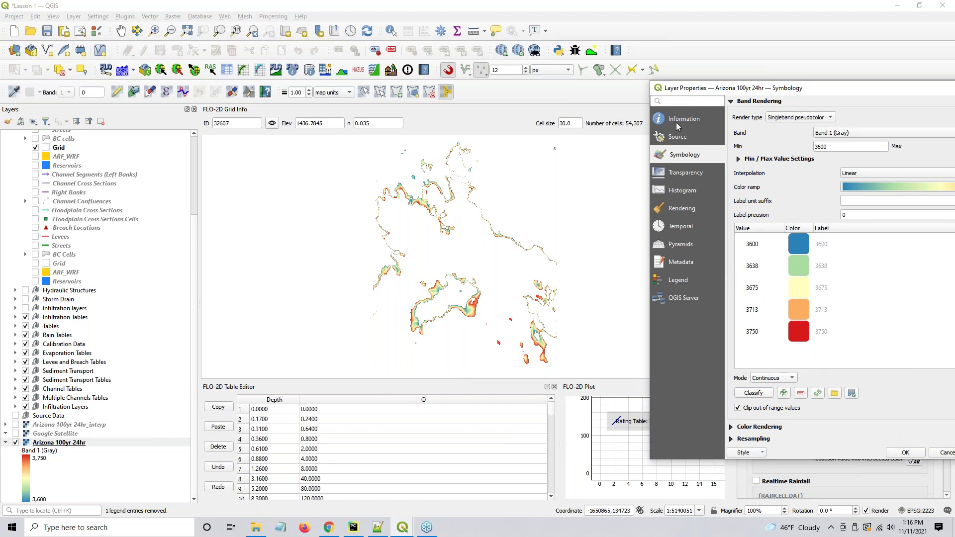
pyautogui.moveTo(782, 92)
pyautogui.mouseDown()
pyautogui.moveTo(649, 98)
pyautogui.moveTo(783, 82)
pyautogui.mouseUp()
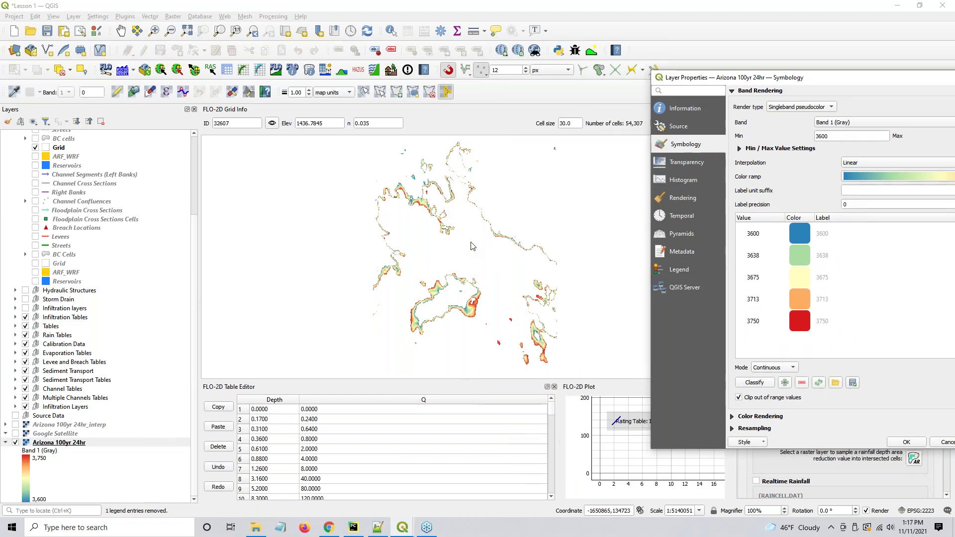
# Accept the symbology settings of the Arizona 100yr 24hr layer and close its properties dialog.
pyautogui.moveTo(814, 78); pyautogui.dragTo(407, 80)
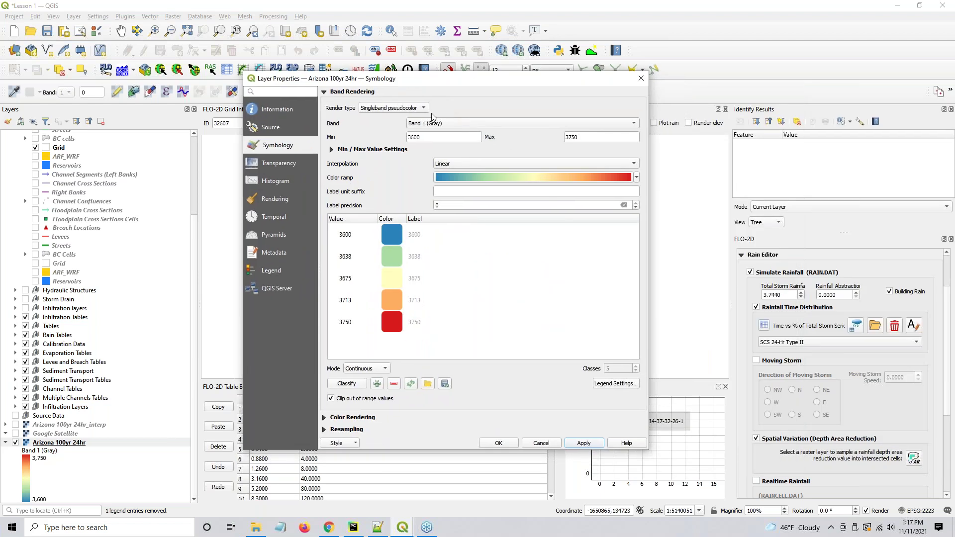
pyautogui.doubleClick(423, 137)
pyautogui.click(499, 443)
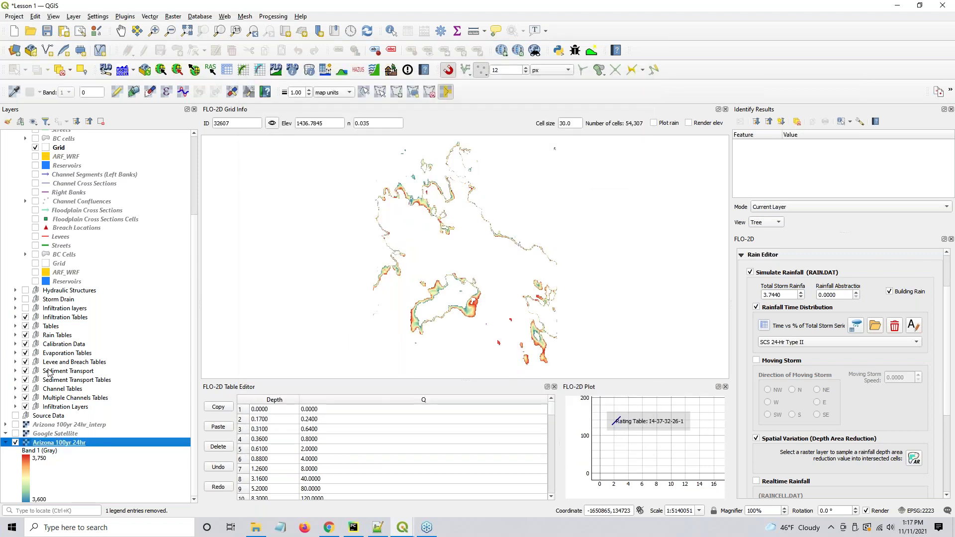
# Zoom the map to the FLO-2D Grid layer, keeping a margin of surrounding rainfall raster cells in view.
pyautogui.click(57, 149)
pyautogui.rightClick(57, 151)
pyautogui.click(63, 155)
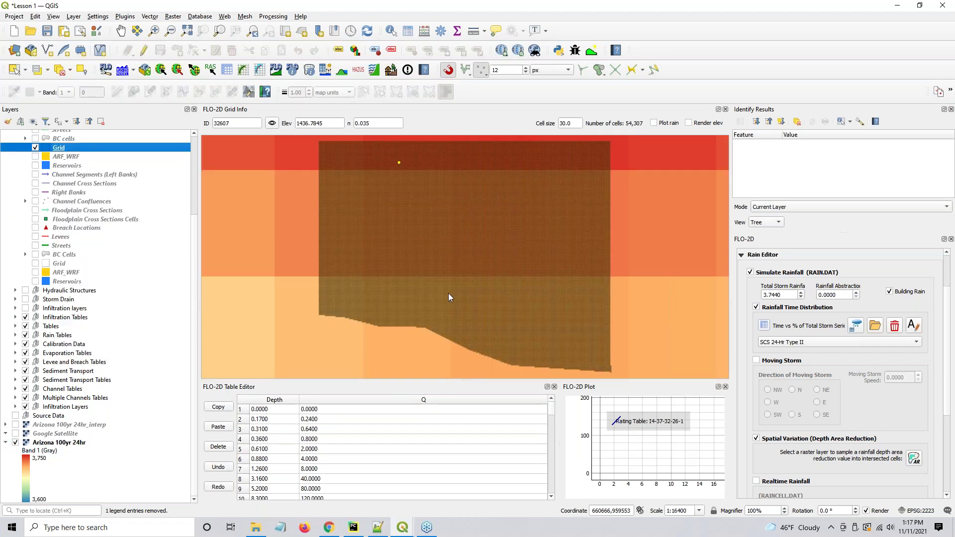
pyautogui.scroll(-1, 448, 294)
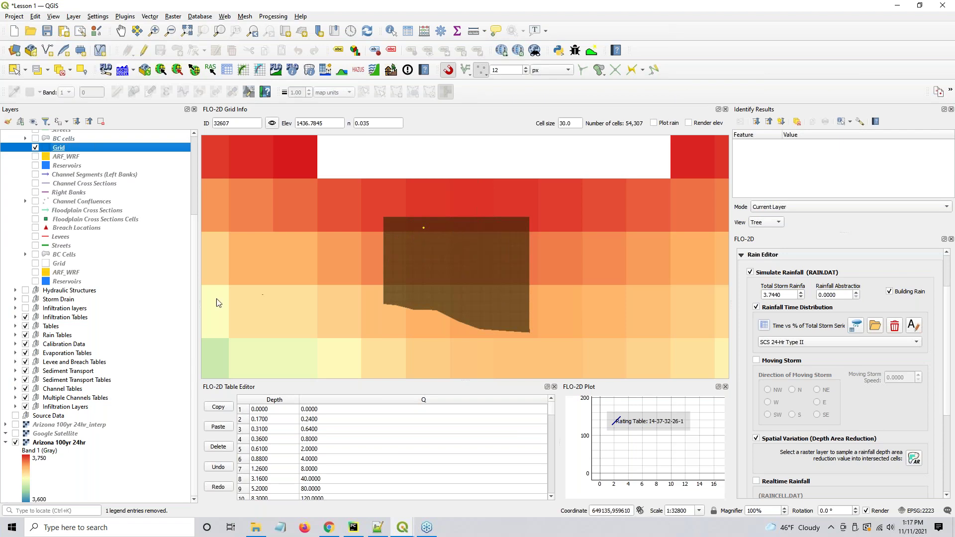
# Identify the Arizona 100yr 24hr raster value just above the grid and compare it with the Rain Editor's total storm rainfall.
pyautogui.click(60, 442)
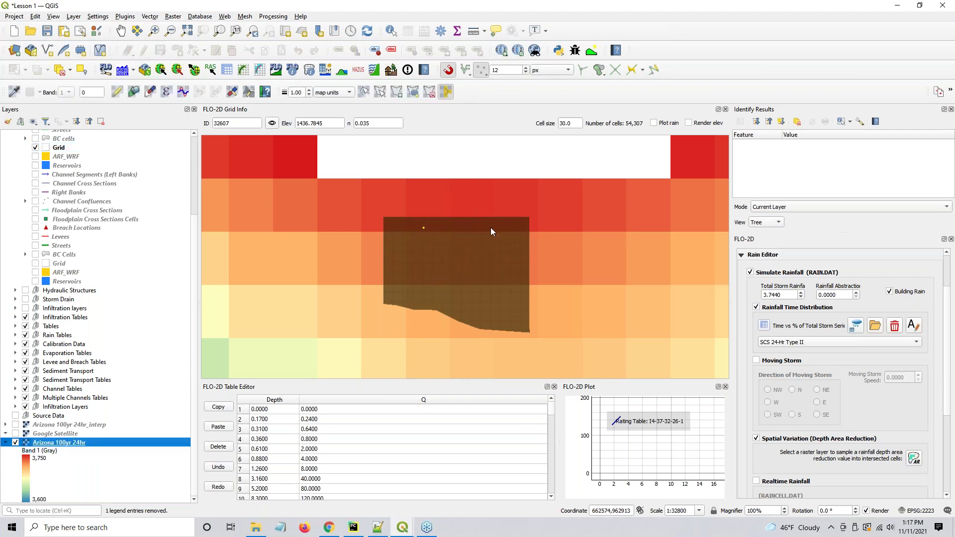
pyautogui.click(391, 31)
pyautogui.click(479, 199)
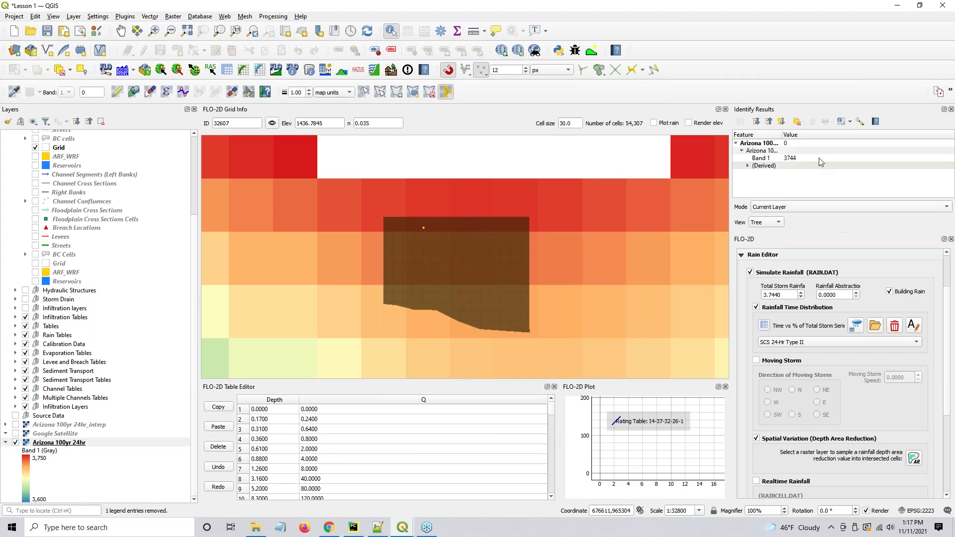
pyautogui.click(789, 295)
pyautogui.moveTo(785, 296); pyautogui.dragTo(765, 295)
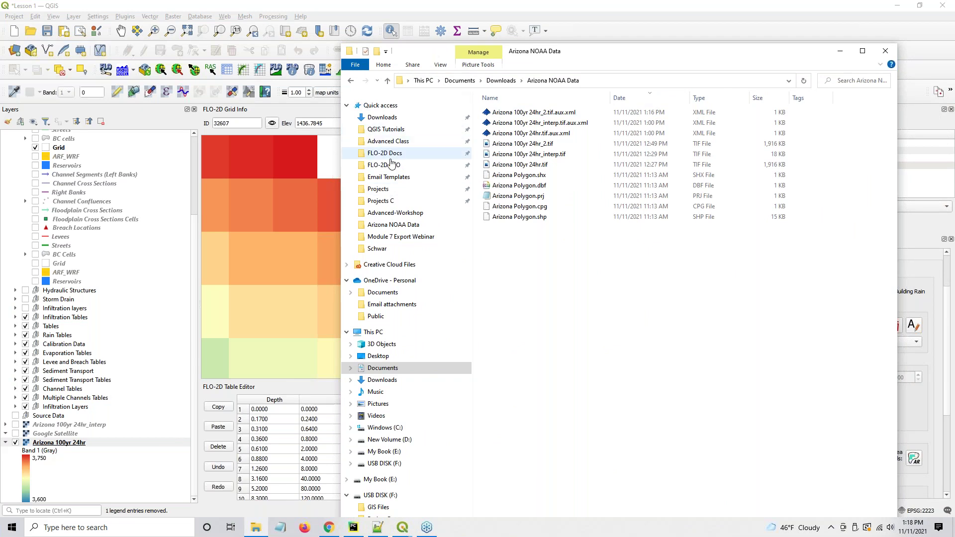
# Open the Rainfall Distributions folder inside FLO-2D PRO Documentation in File Explorer.
pyautogui.click(387, 130)
pyautogui.click(616, 84)
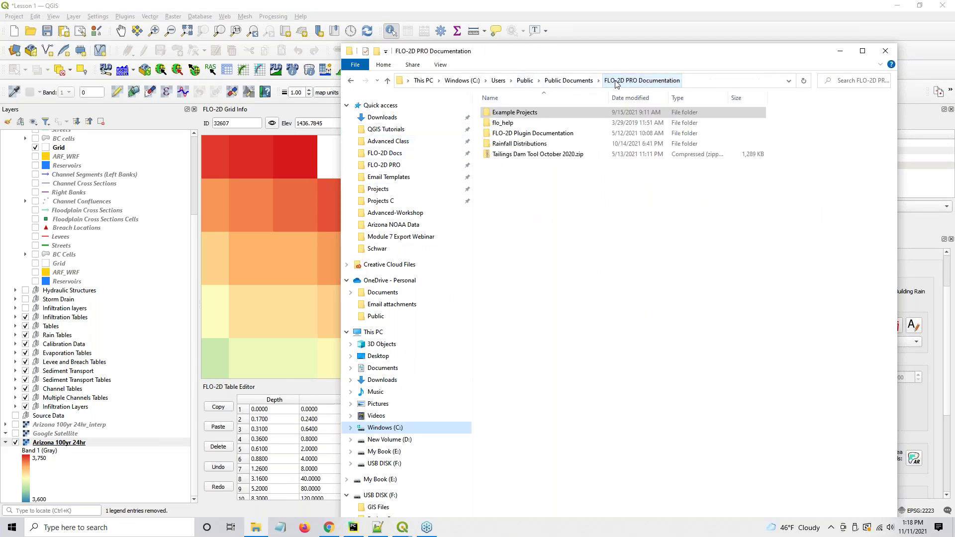
pyautogui.click(501, 145)
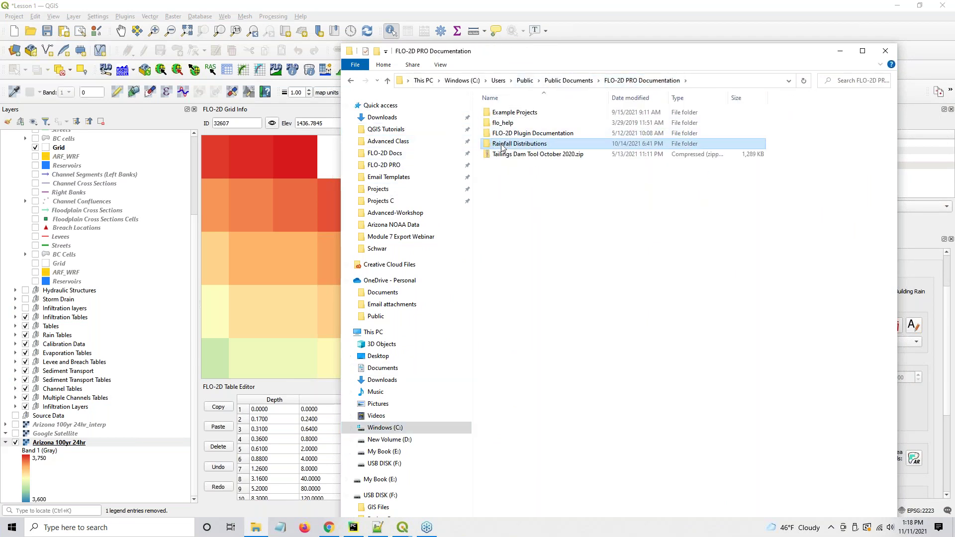
pyautogui.doubleClick(502, 145)
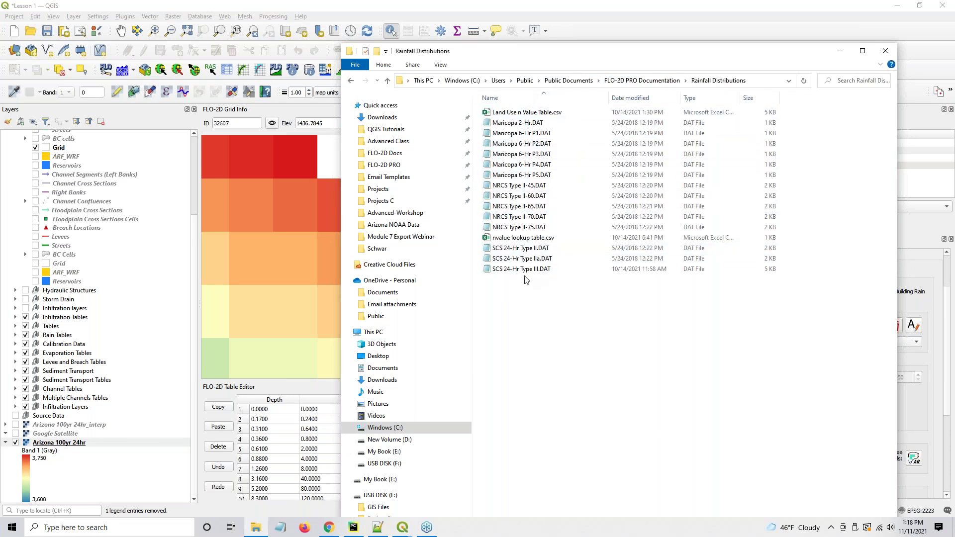
# Open SCS 24-Hr Type II.DAT in Notepad and enlarge its window to show more rows.
pyautogui.click(512, 251)
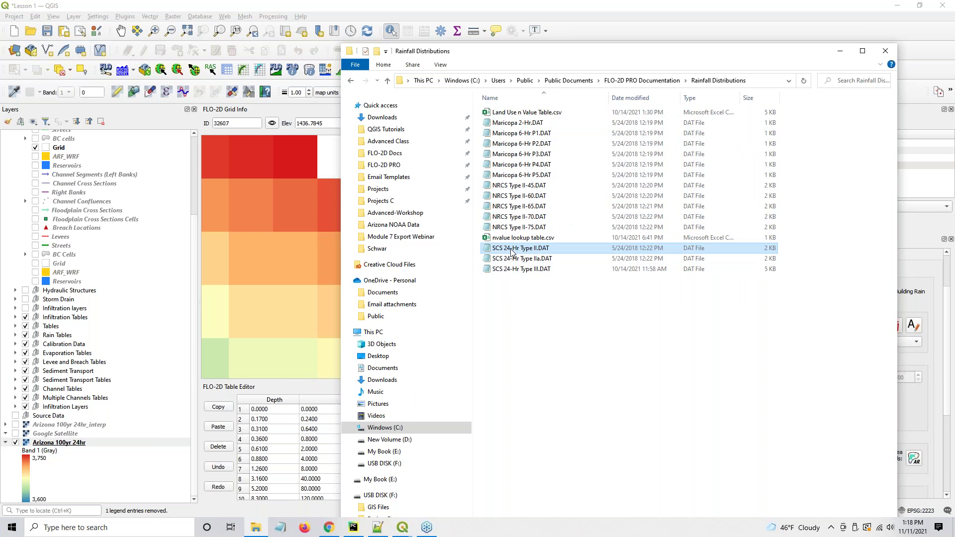
pyautogui.doubleClick(512, 251)
pyautogui.moveTo(661, 96); pyautogui.dragTo(355, 52)
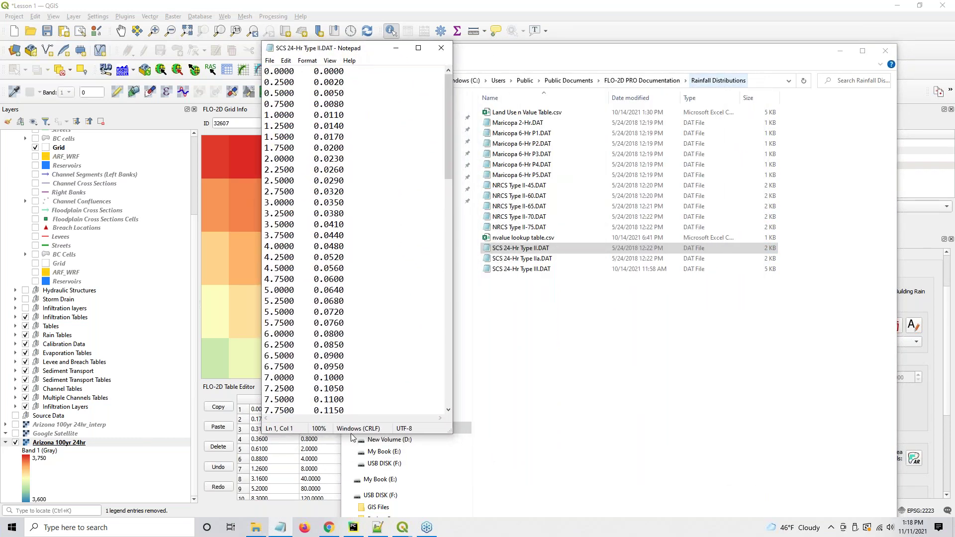
pyautogui.moveTo(351, 433); pyautogui.dragTo(354, 497)
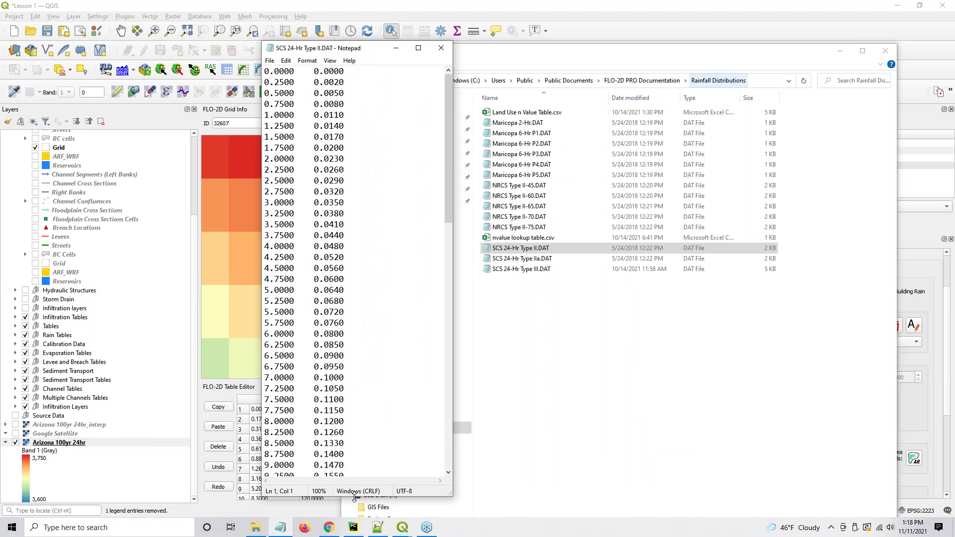
pyautogui.moveTo(373, 49); pyautogui.dragTo(382, 20)
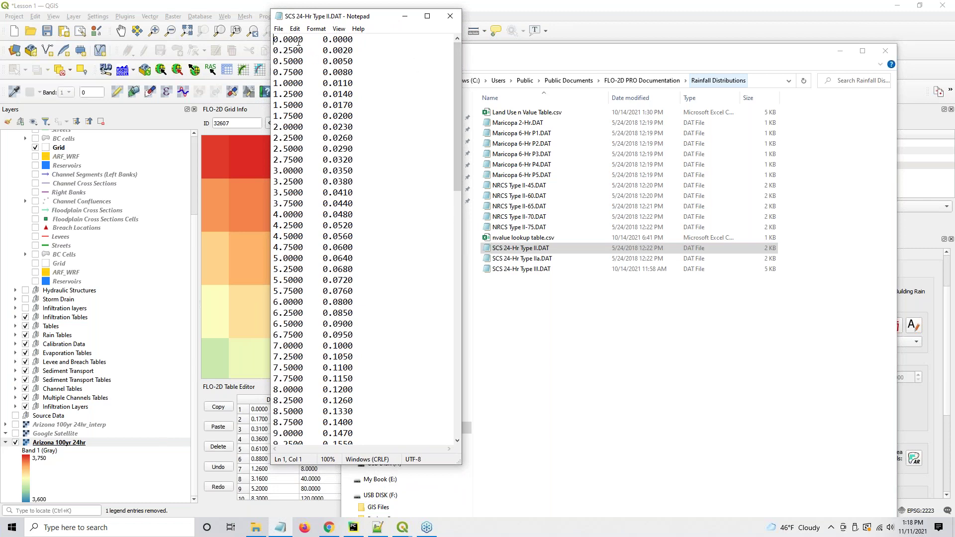
# Examine the time and cumulative rainfall columns down to hour 24, then close the file and the folder window.
pyautogui.moveTo(305, 39); pyautogui.dragTo(321, 41)
pyautogui.click(313, 48)
pyautogui.scroll(-20, 281, 204)
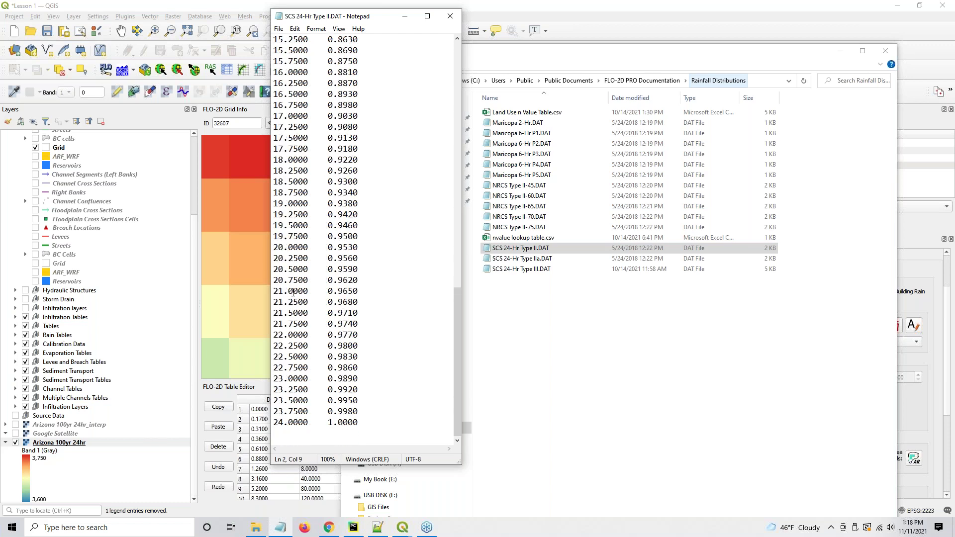
pyautogui.moveTo(454, 345); pyautogui.dragTo(455, 89)
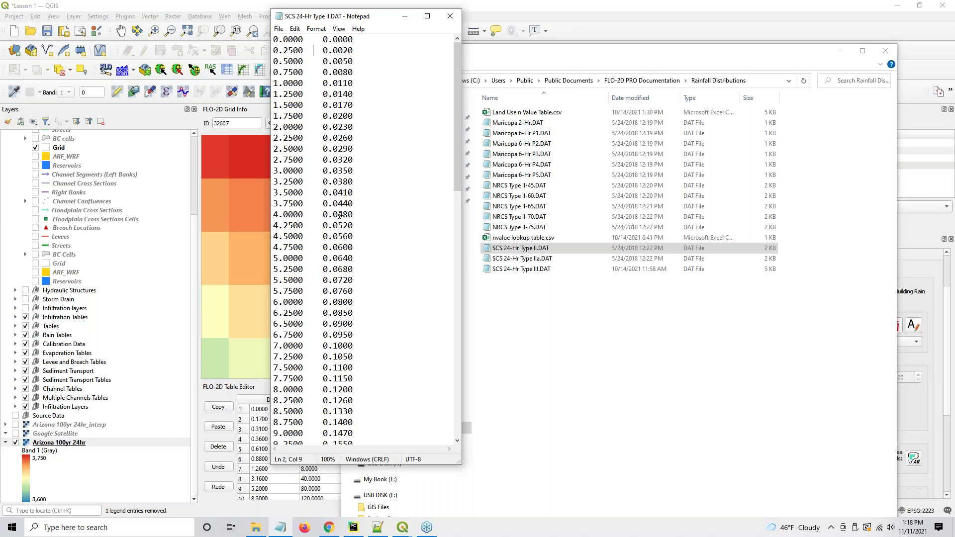
pyautogui.scroll(-1, 339, 215)
pyautogui.scroll(-19, 339, 215)
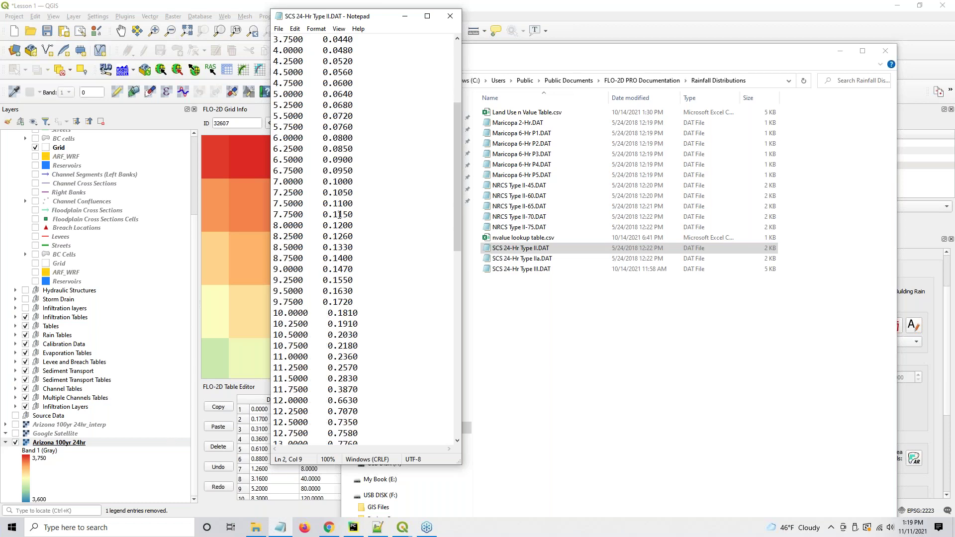
pyautogui.scroll(-1, 339, 215)
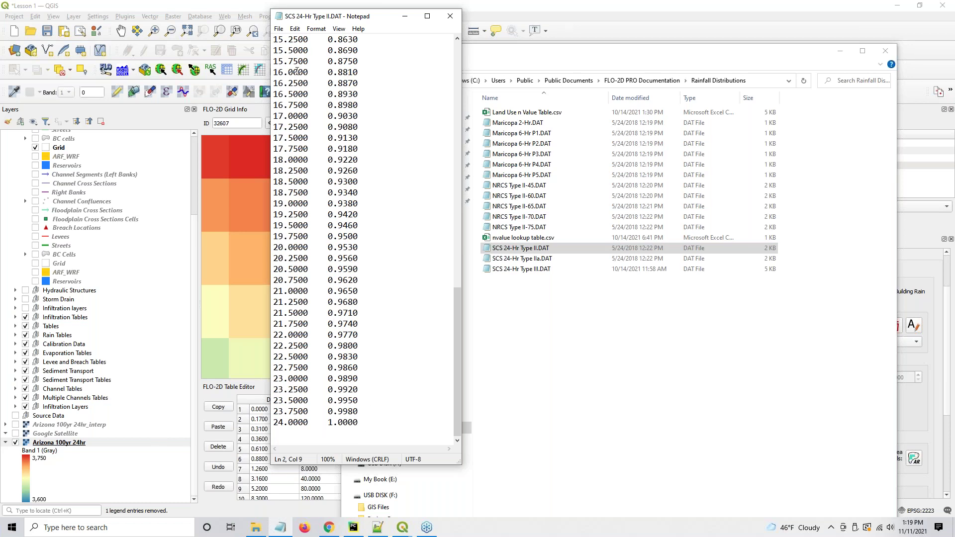
pyautogui.click(451, 17)
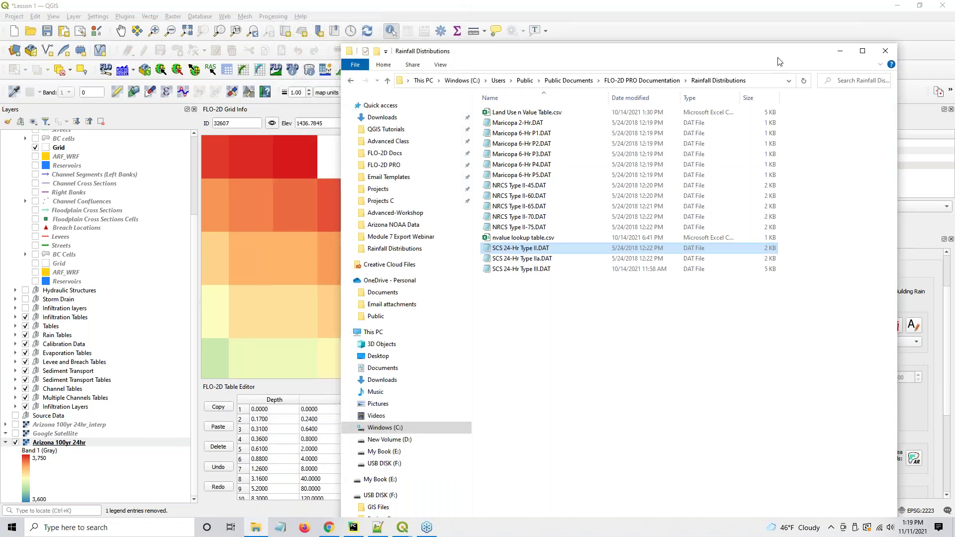
pyautogui.hotkey('alt', 'F4')
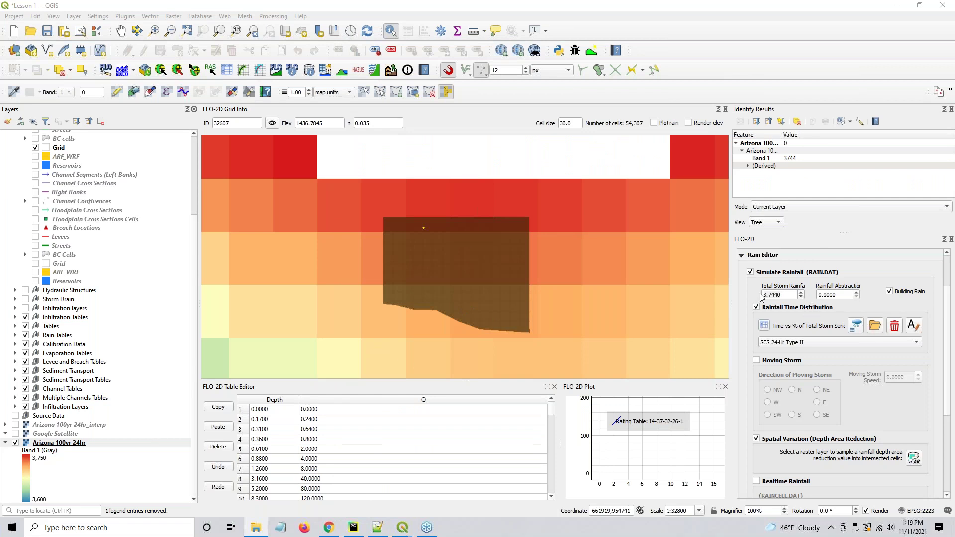
# Check the total storm rainfall and choose SCS 24-Hr Type II as the rainfall time distribution series.
pyautogui.doubleClick(786, 292)
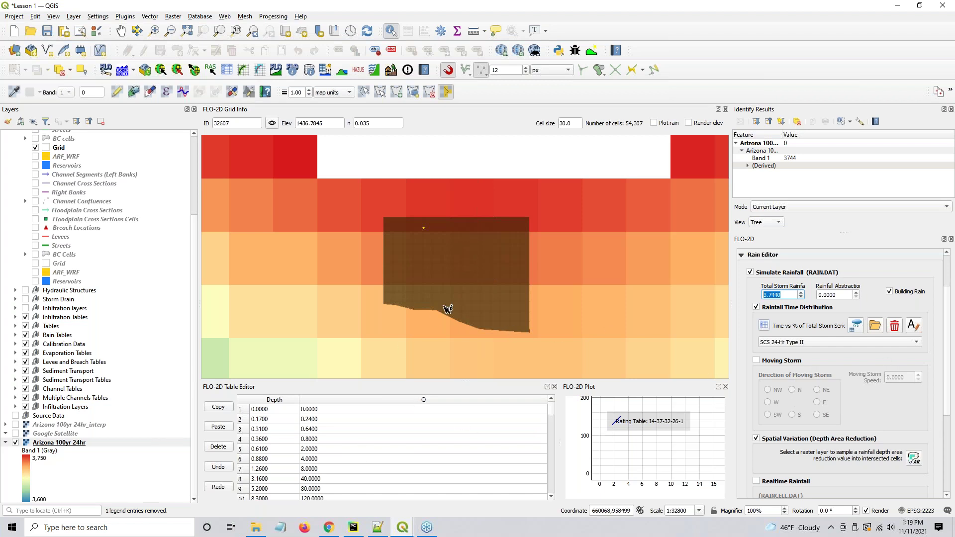
pyautogui.click(803, 342)
pyautogui.click(804, 343)
pyautogui.click(804, 342)
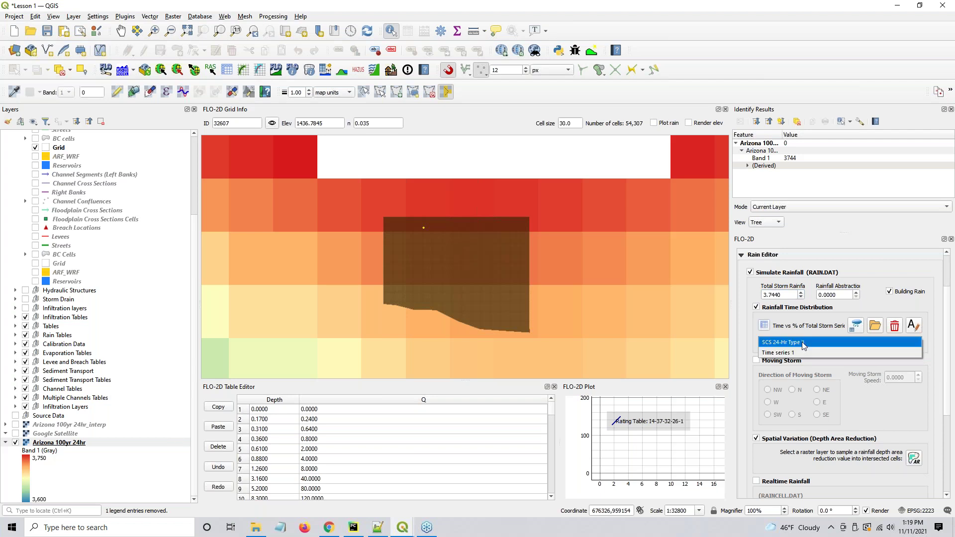
pyautogui.click(803, 342)
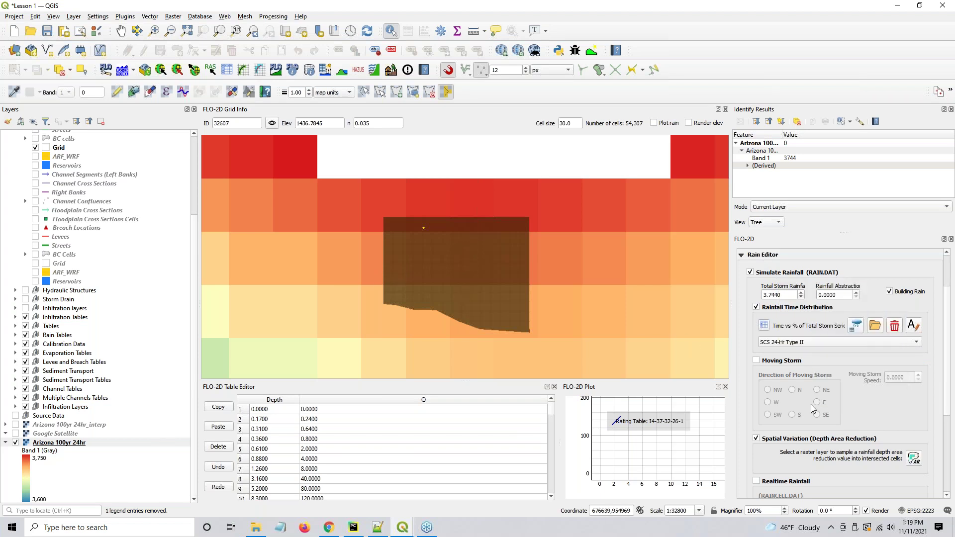
# Remove the Arizona 100yr 24hr_interp layer from the project.
pyautogui.scroll(-2, 899, 398)
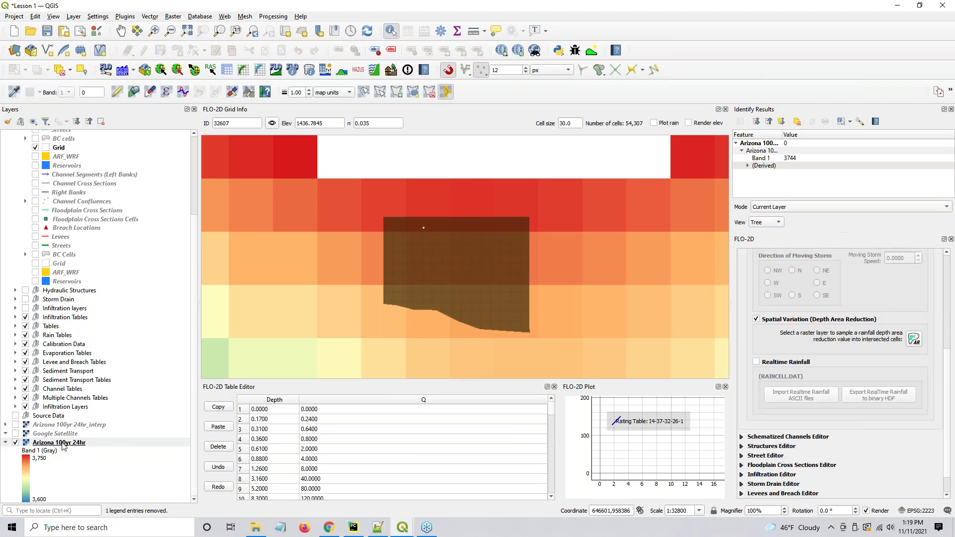
pyautogui.click(54, 443)
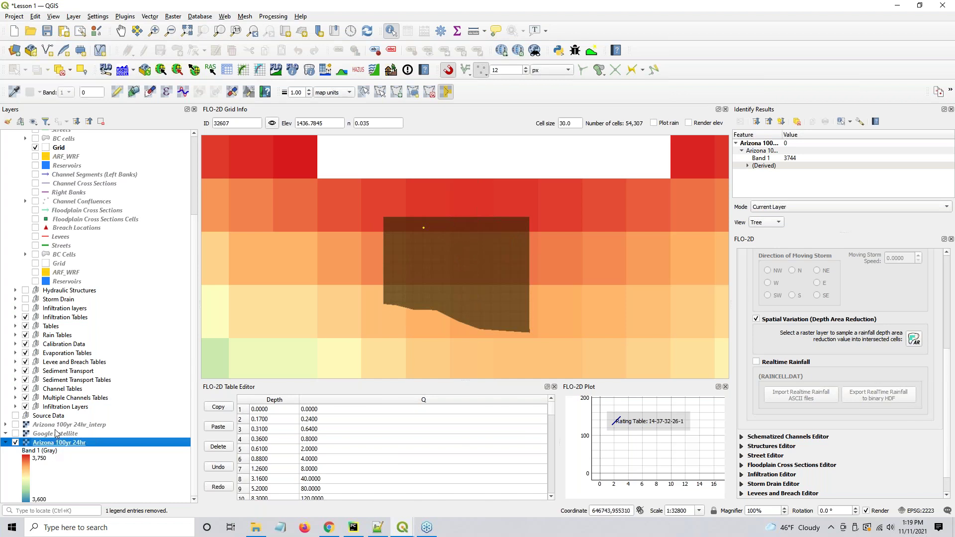
pyautogui.click(28, 426)
pyautogui.rightClick(35, 426)
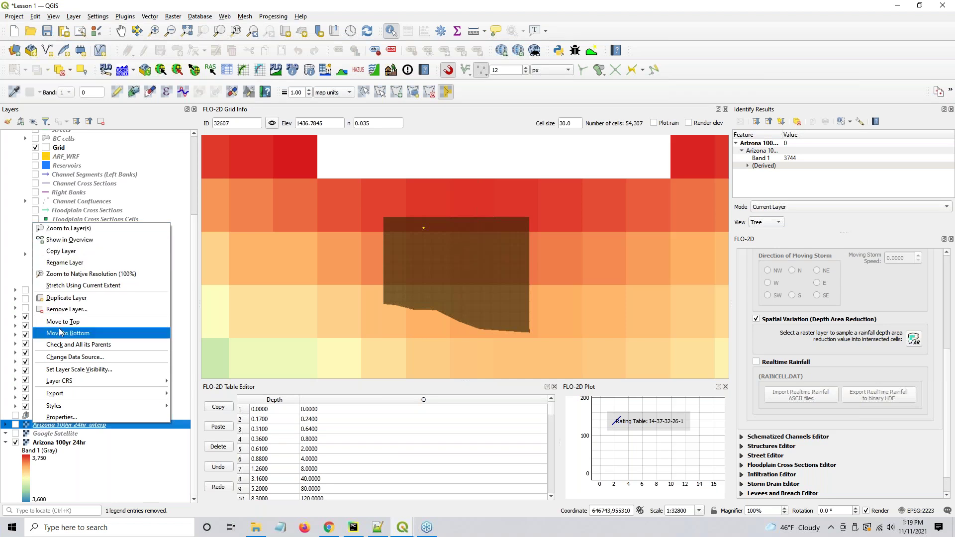
pyautogui.click(60, 309)
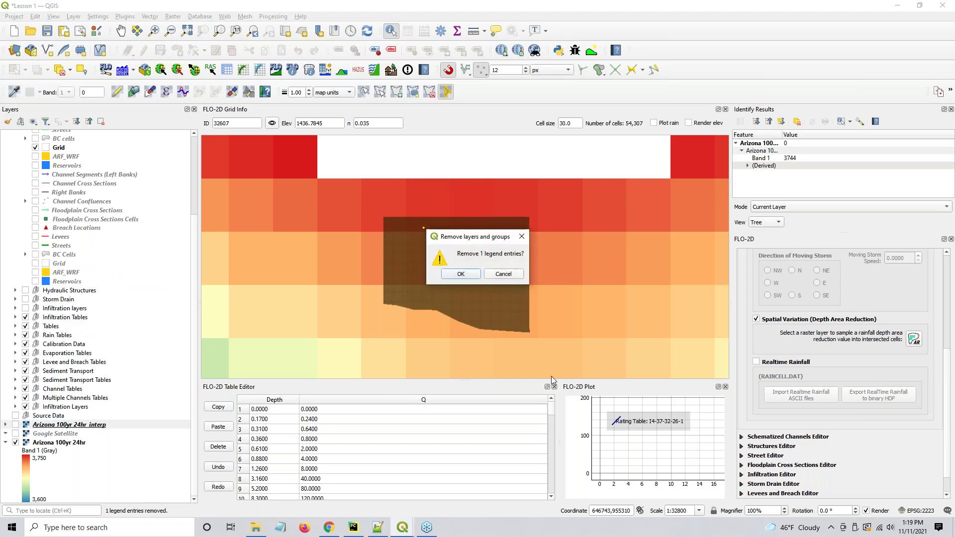
pyautogui.click(460, 274)
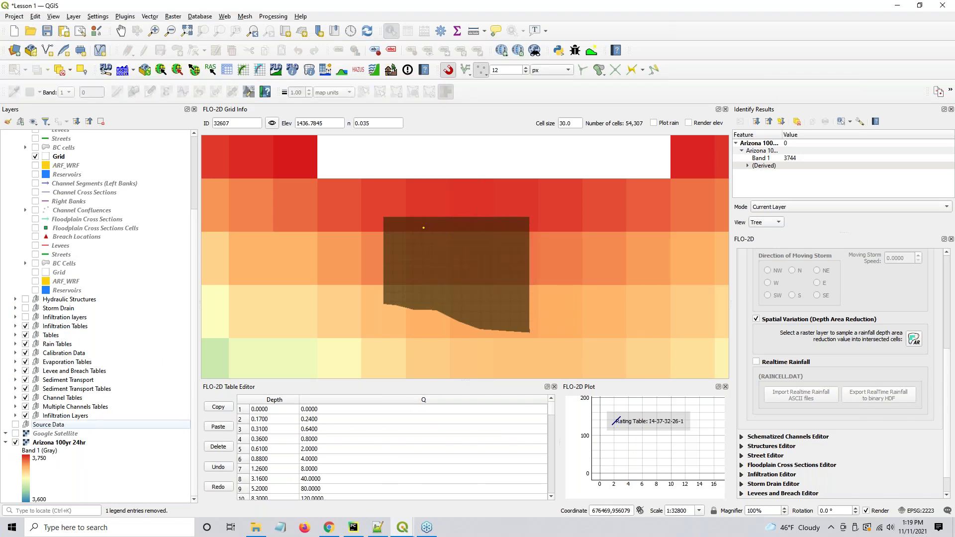
# Sample depth area reduction values onto the grid from Arizona 100yr 24hr, using the maximum value from all non-NODATA pixels.
pyautogui.click(915, 340)
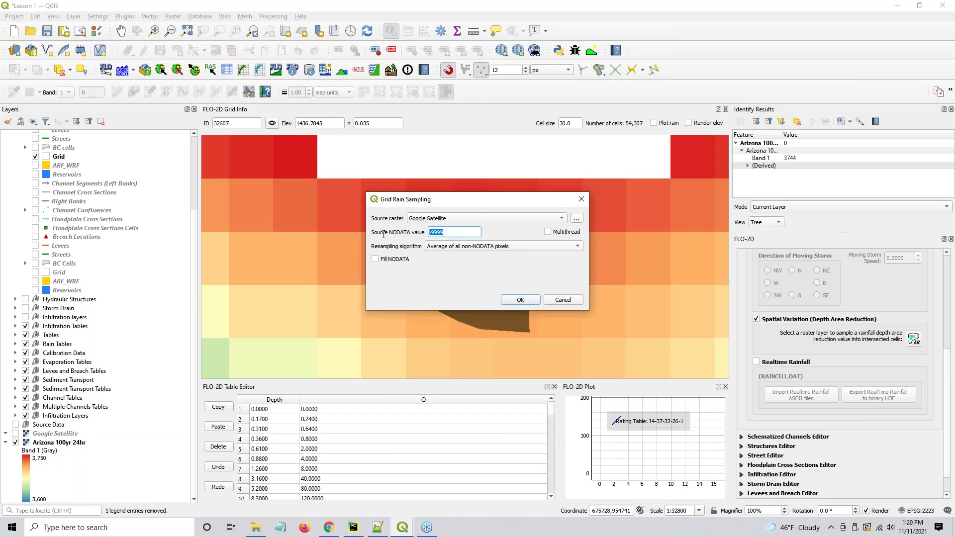
pyautogui.click(468, 219)
pyautogui.click(471, 230)
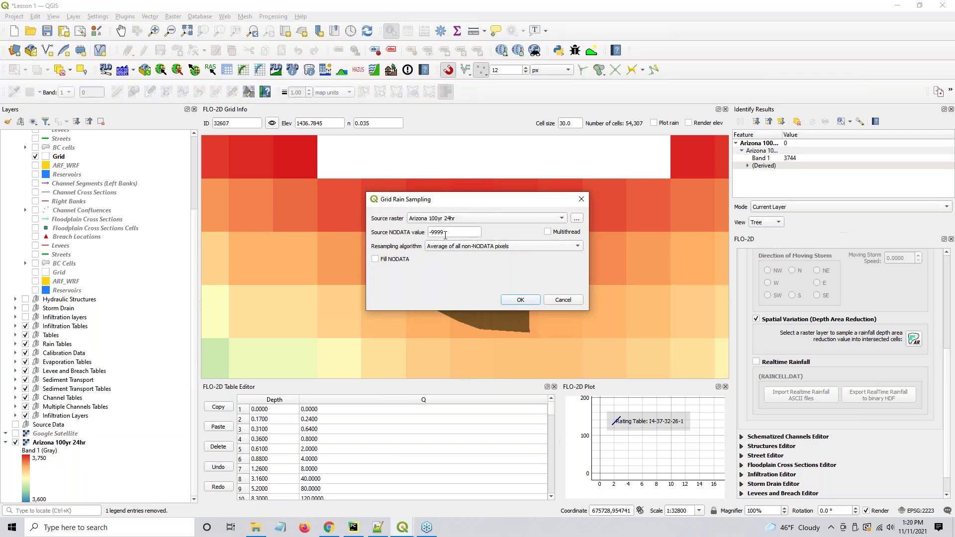
pyautogui.click(452, 249)
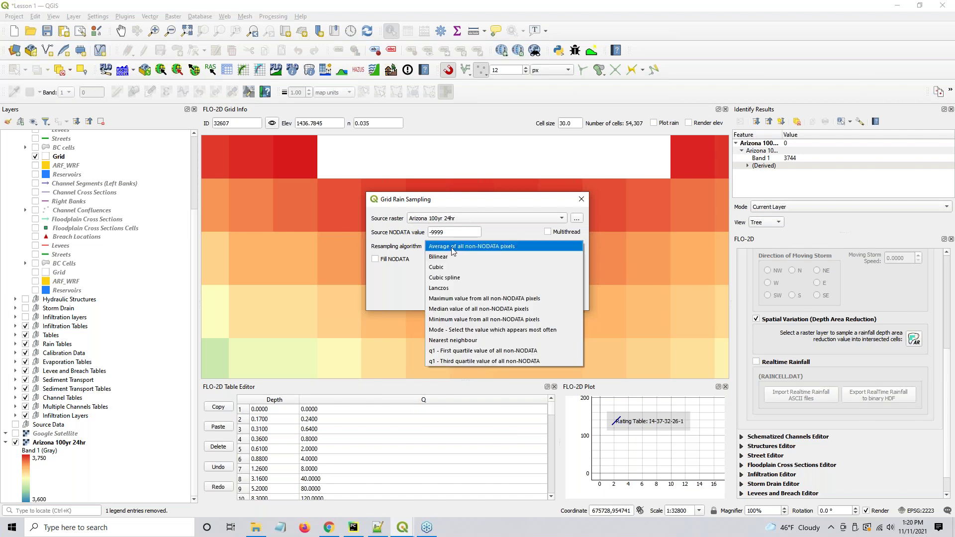
pyautogui.click(457, 300)
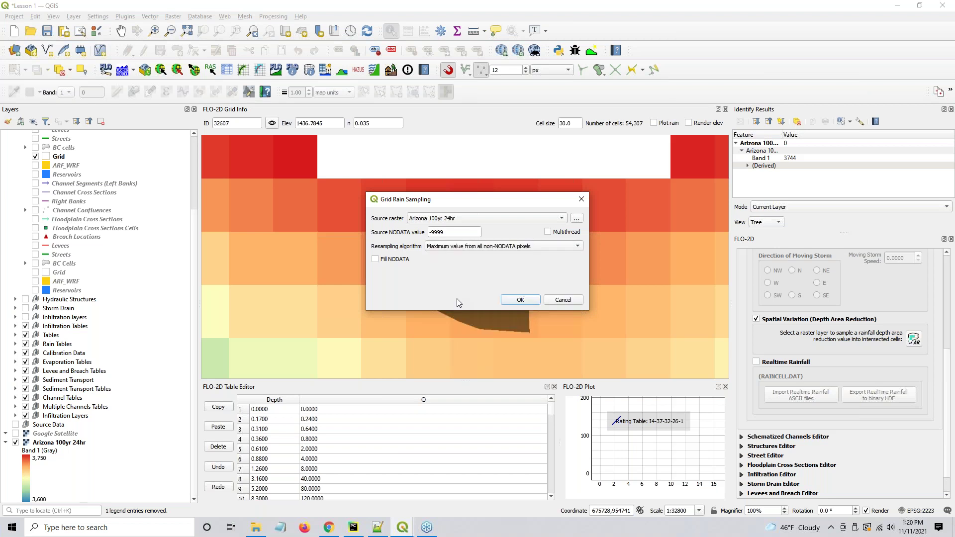
pyautogui.click(528, 301)
pyautogui.click(523, 268)
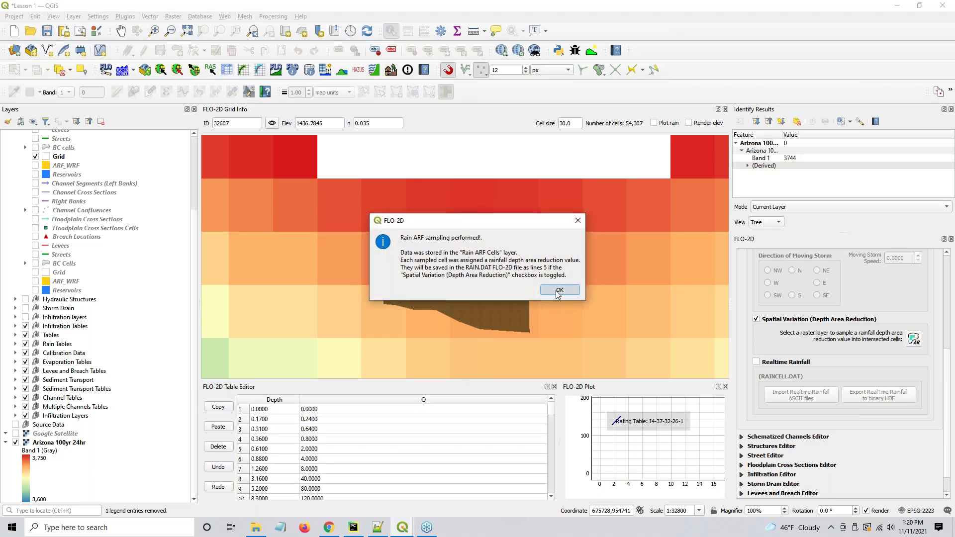
pyautogui.click(558, 294)
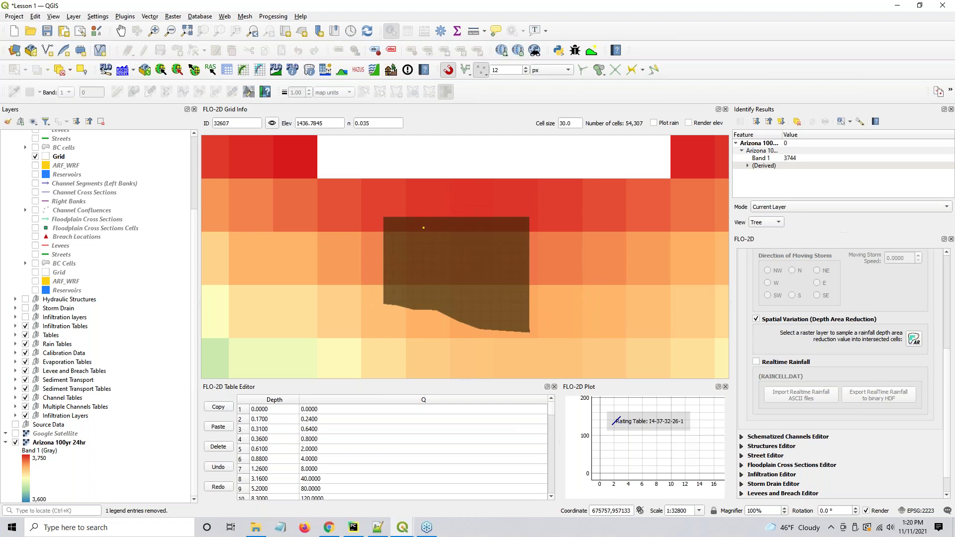
pyautogui.click(410, 533)
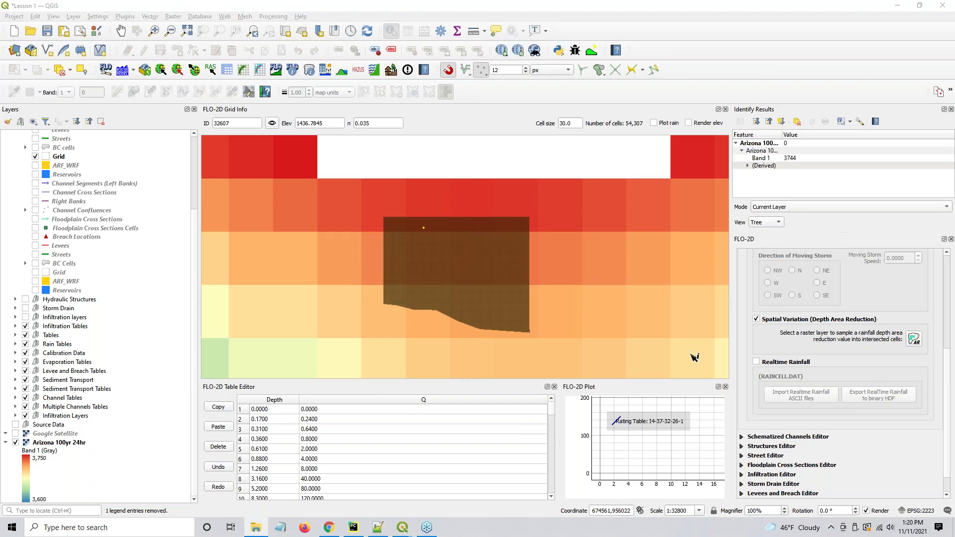
# Open the Arizona NOAA Data folder in Downloads and delete Arizona 100yr 24hr_2.tif with its .aux.xml file.
pyautogui.moveTo(946, 79); pyautogui.dragTo(498, 34)
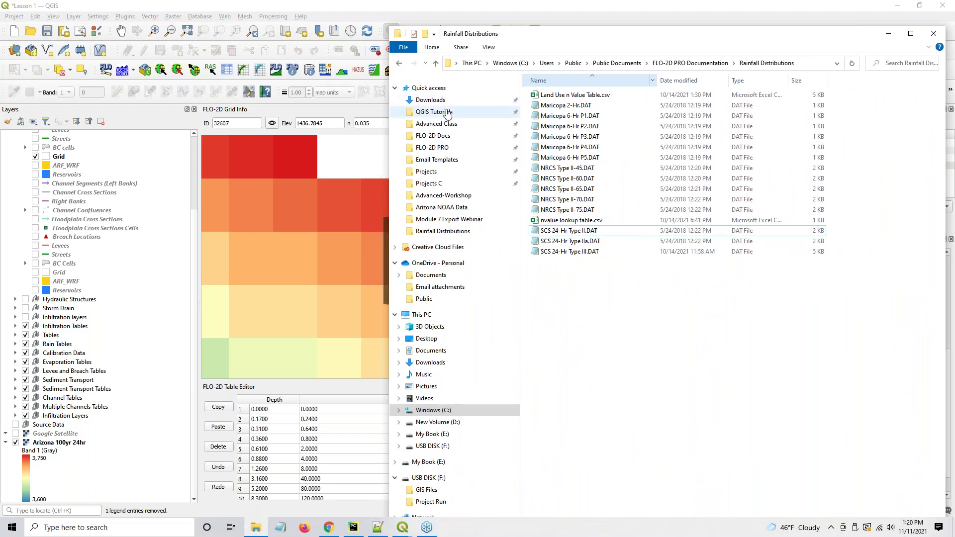
pyautogui.click(431, 100)
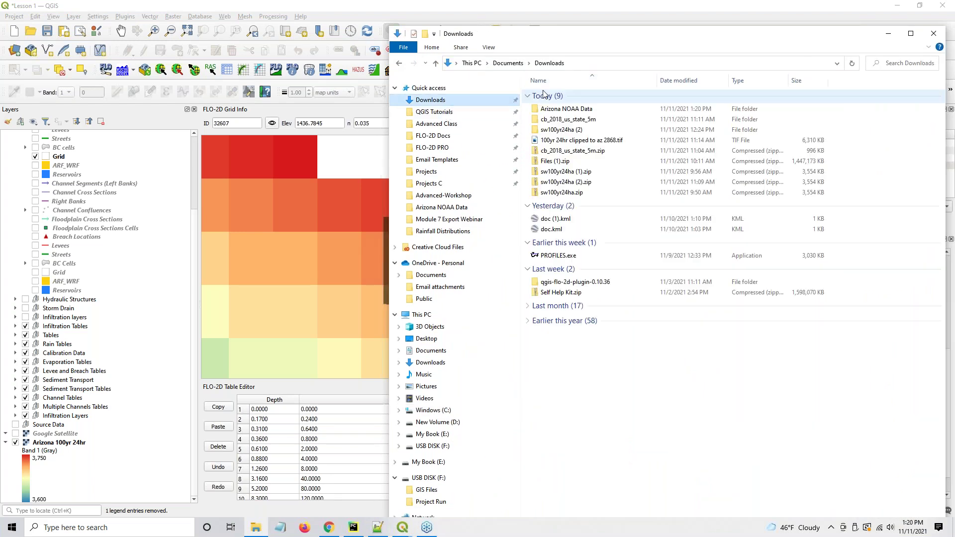
pyautogui.doubleClick(560, 109)
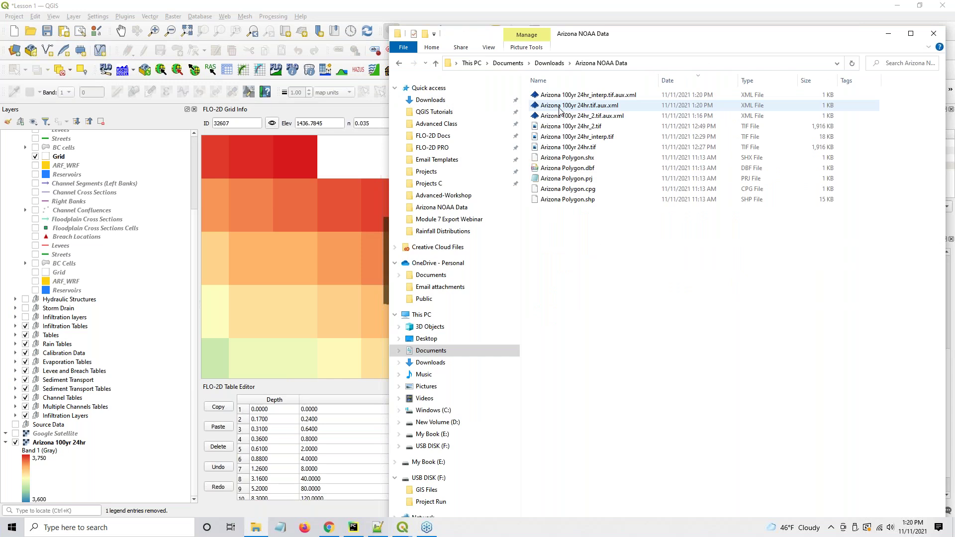
pyautogui.click(575, 128)
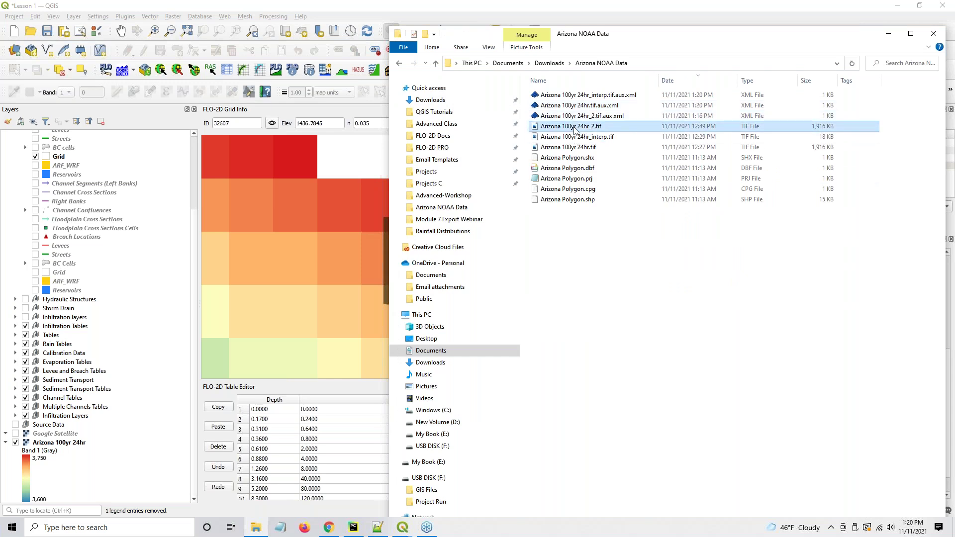
pyautogui.click(578, 148)
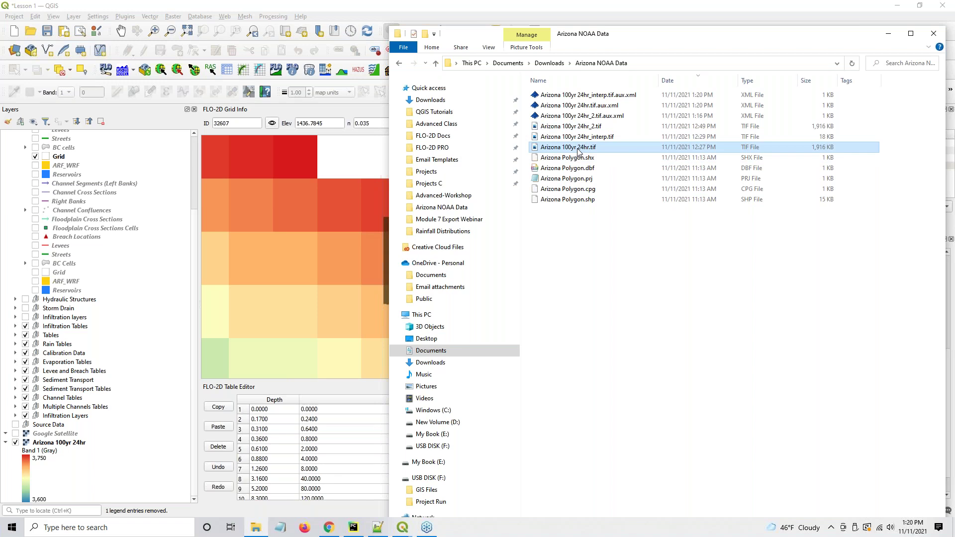
pyautogui.click(577, 127)
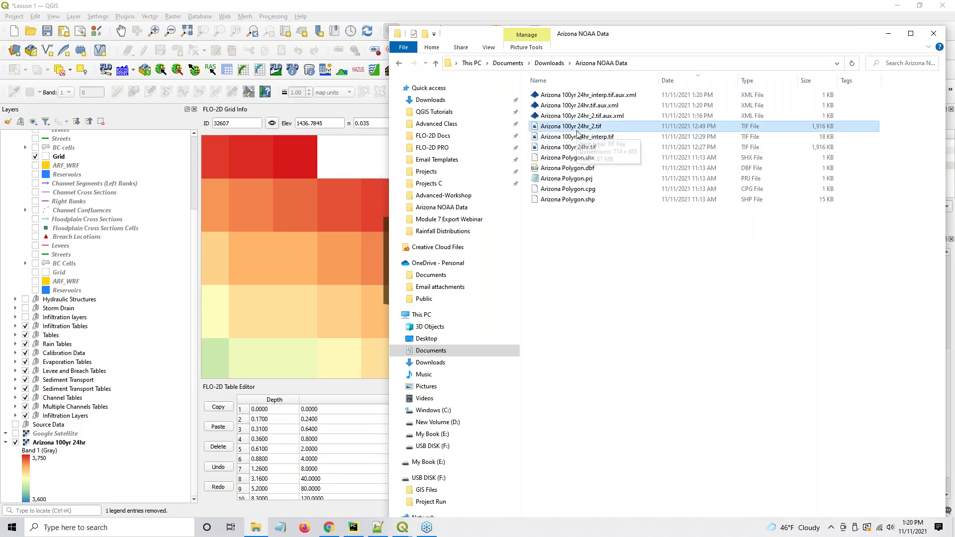
pyautogui.press('Delete')
pyautogui.press('Delete')
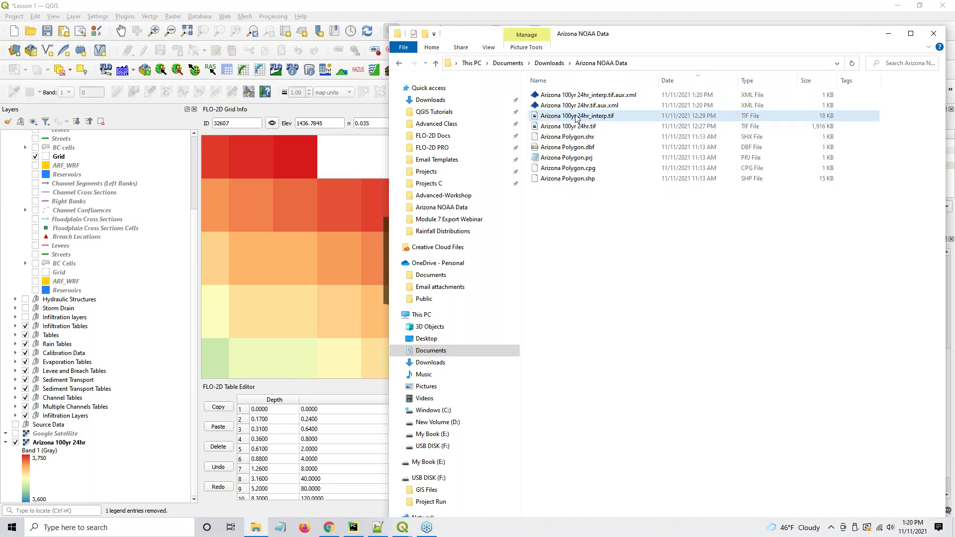
# Add Arizona 100yr 24hr_interp.tif to the project above the Arizona 100yr 24hr layer and clear the folder window from the map.
pyautogui.click(599, 126)
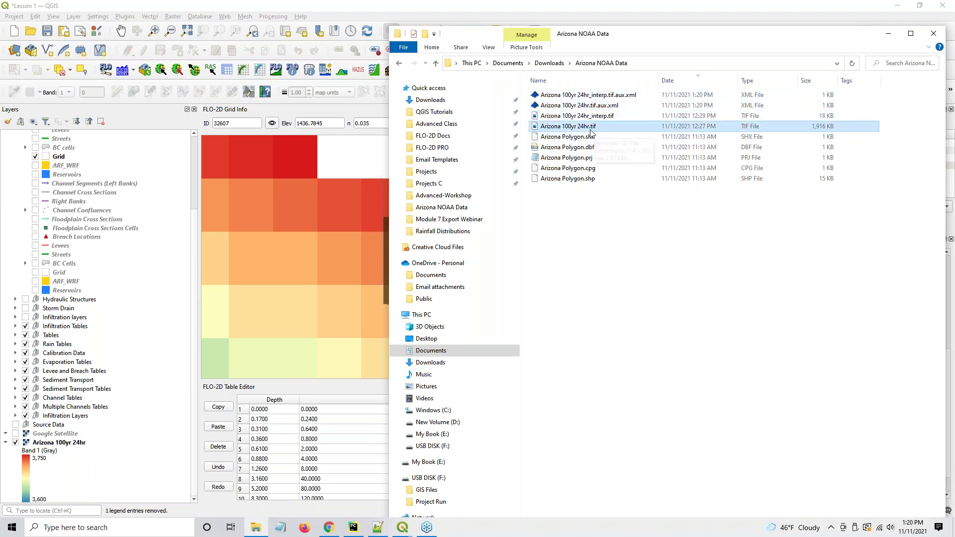
pyautogui.click(589, 118)
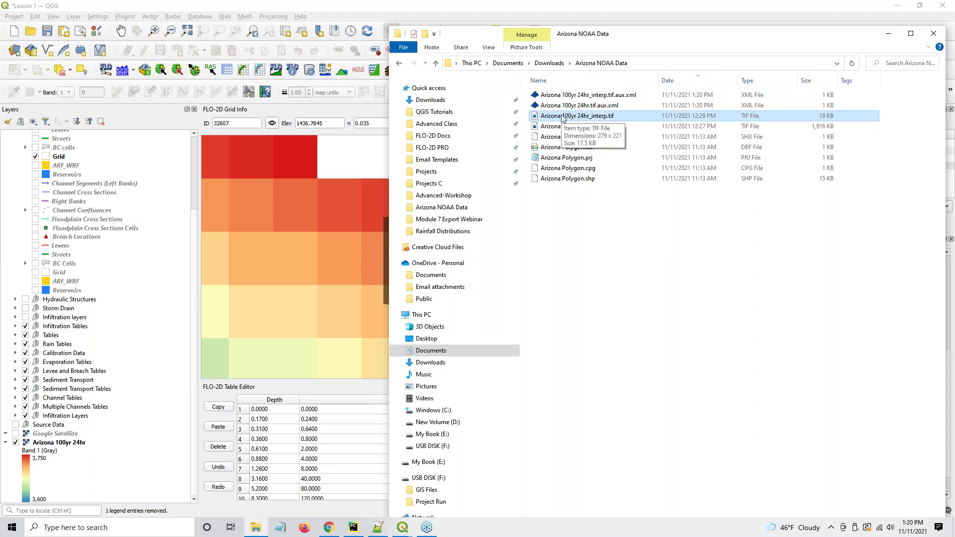
pyautogui.click(60, 443)
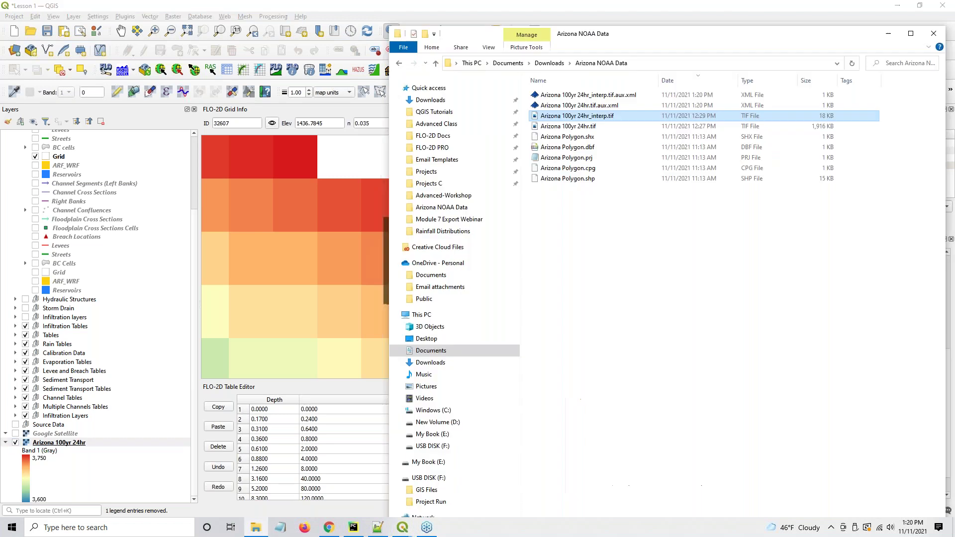
pyautogui.click(256, 527)
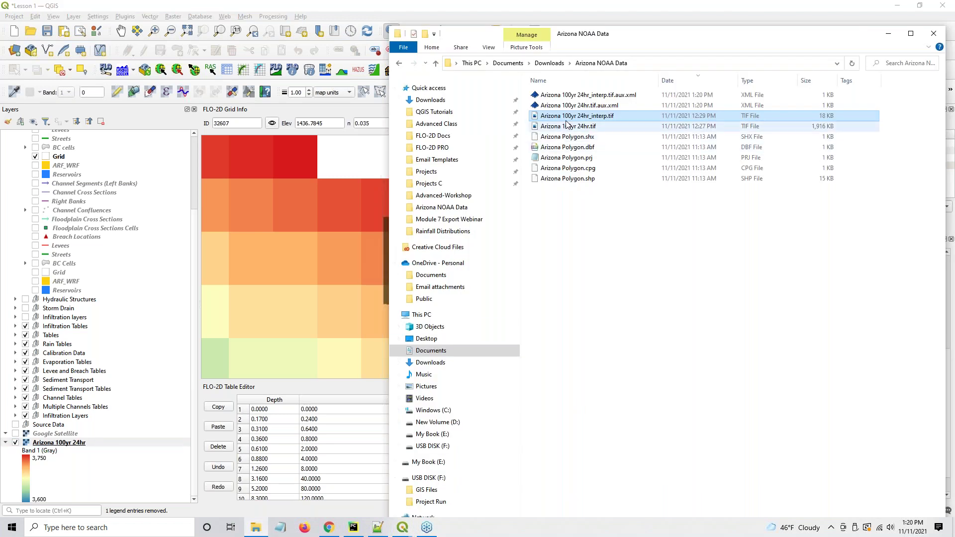
pyautogui.moveTo(570, 115); pyautogui.dragTo(275, 272)
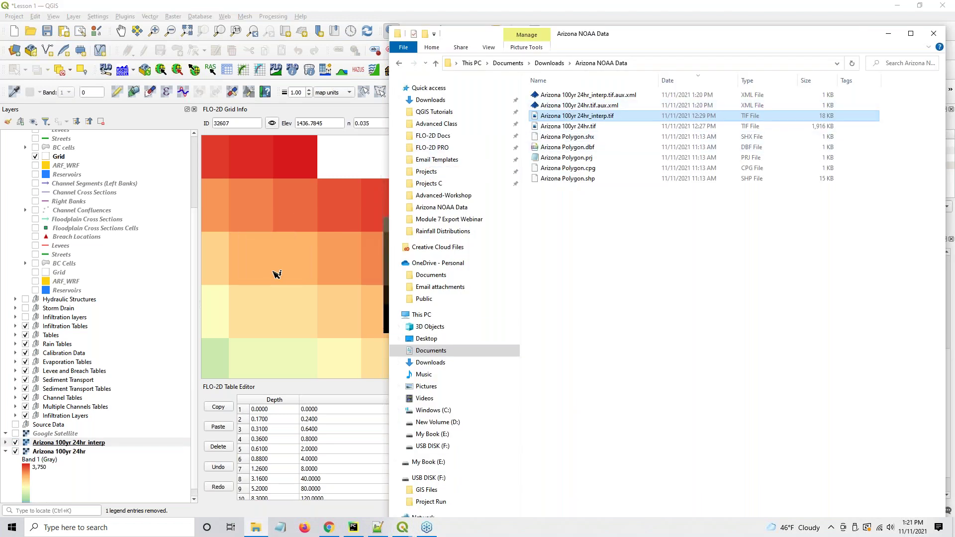
pyautogui.moveTo(593, 36); pyautogui.dragTo(667, 36)
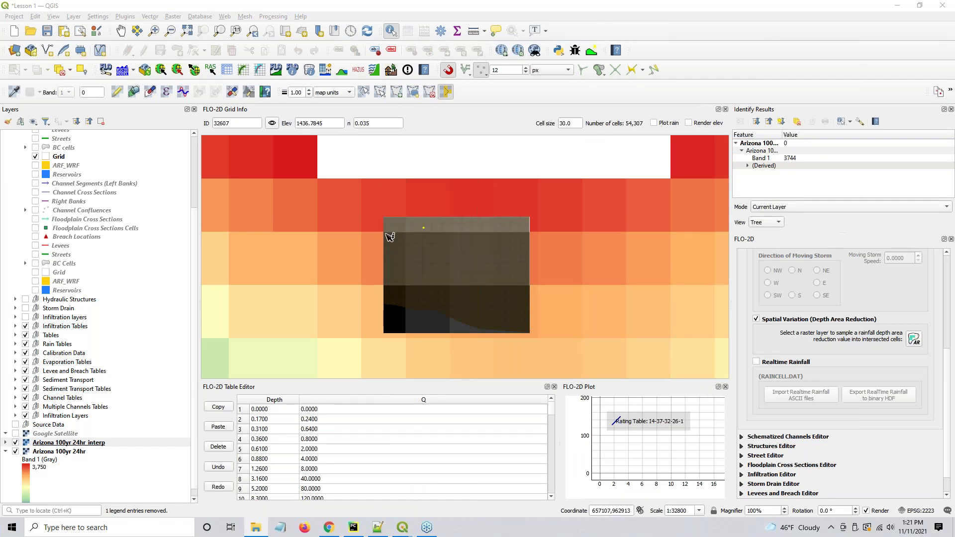
# Compare pixel values of Arizona 100yr 24hr_interp and Arizona 100yr 24hr where raster cells meet along the grid's west edge.
pyautogui.scroll(3, 389, 229)
pyautogui.scroll(2, 375, 209)
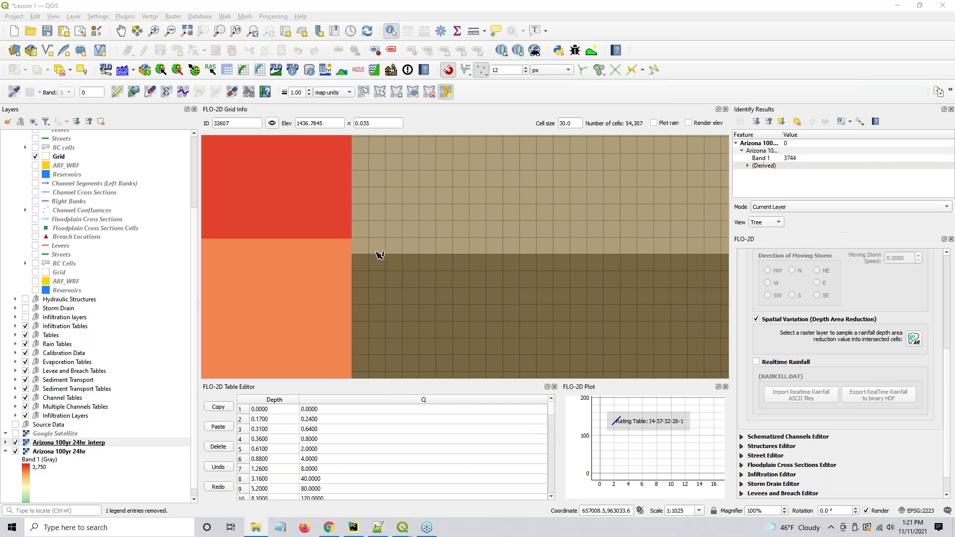
pyautogui.scroll(-2, 380, 255)
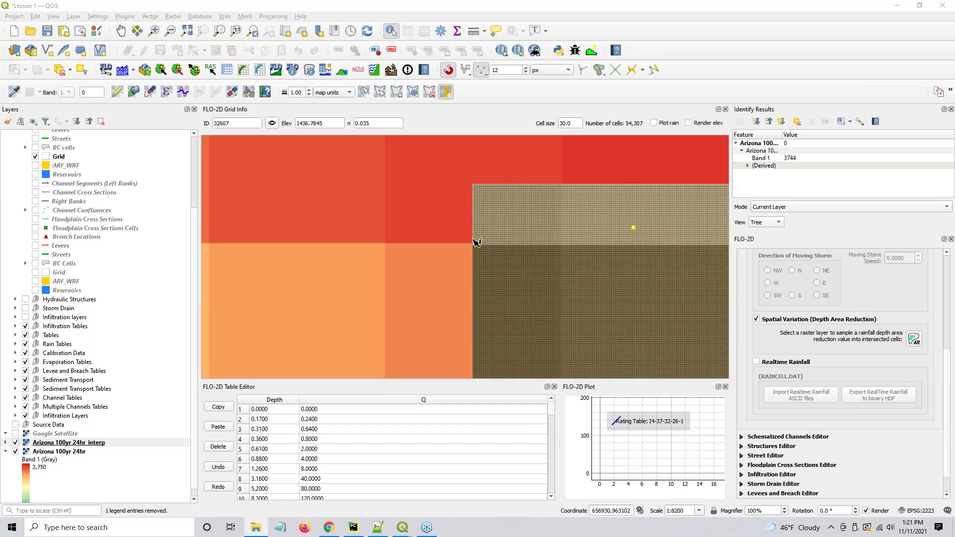
pyautogui.scroll(1, 485, 240)
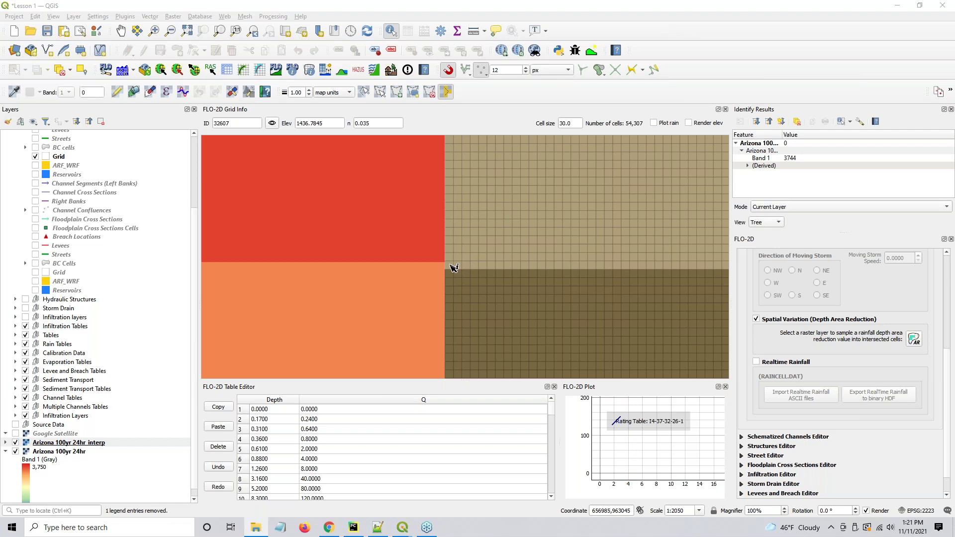
pyautogui.click(45, 444)
pyautogui.click(451, 266)
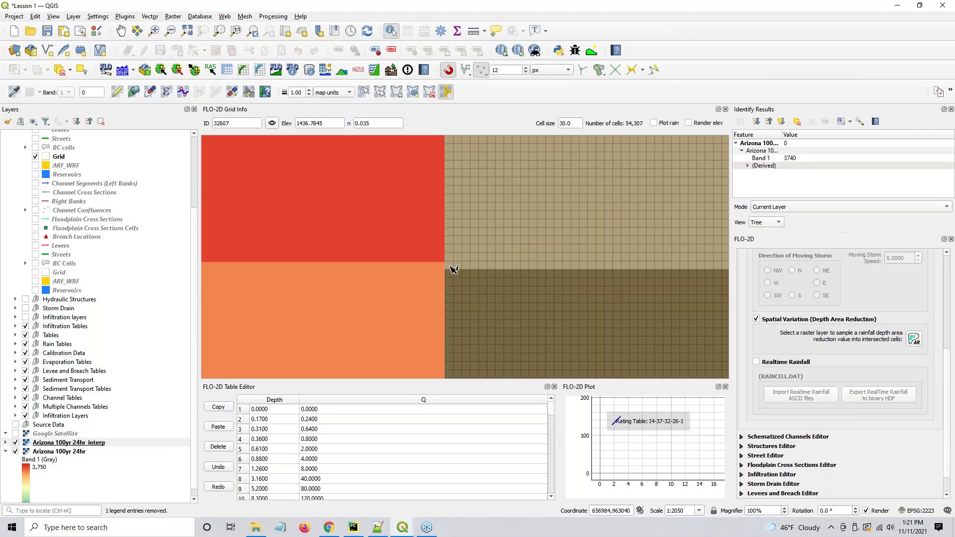
pyautogui.click(401, 221)
pyautogui.click(47, 452)
pyautogui.click(418, 226)
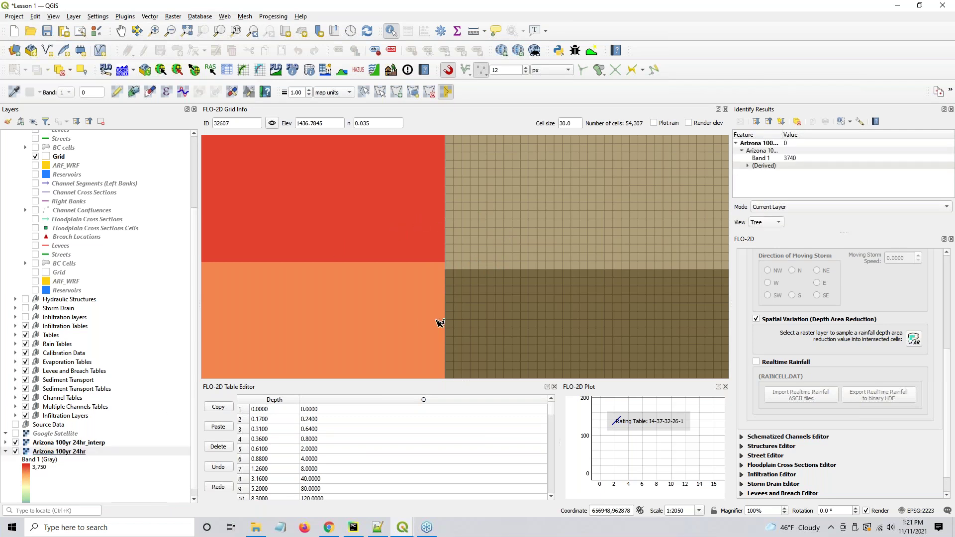
pyautogui.click(449, 277)
# Check the minimum and maximum values in the symbology of the Arizona 100yr 24hr_interp layer.
pyautogui.click(70, 444)
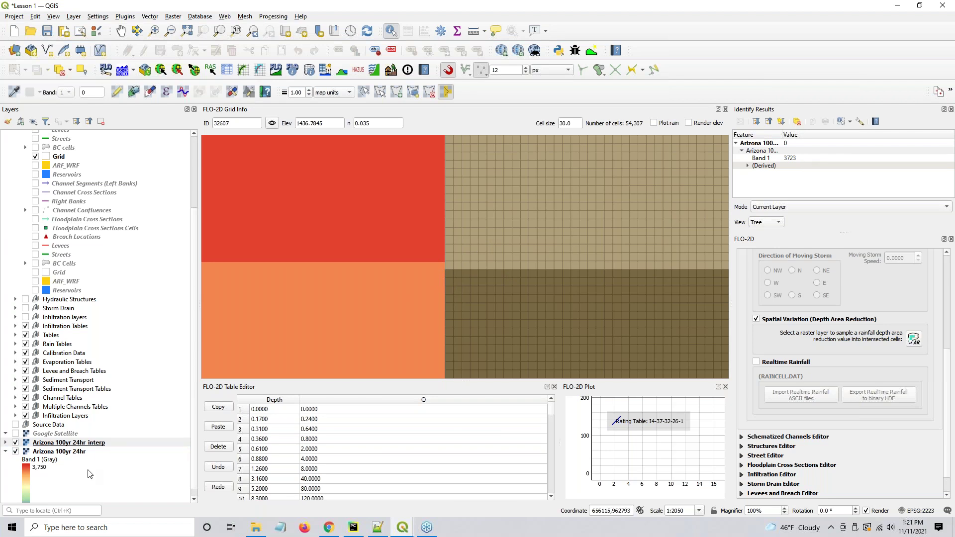
pyautogui.click(90, 444)
pyautogui.scroll(-3, 388, 285)
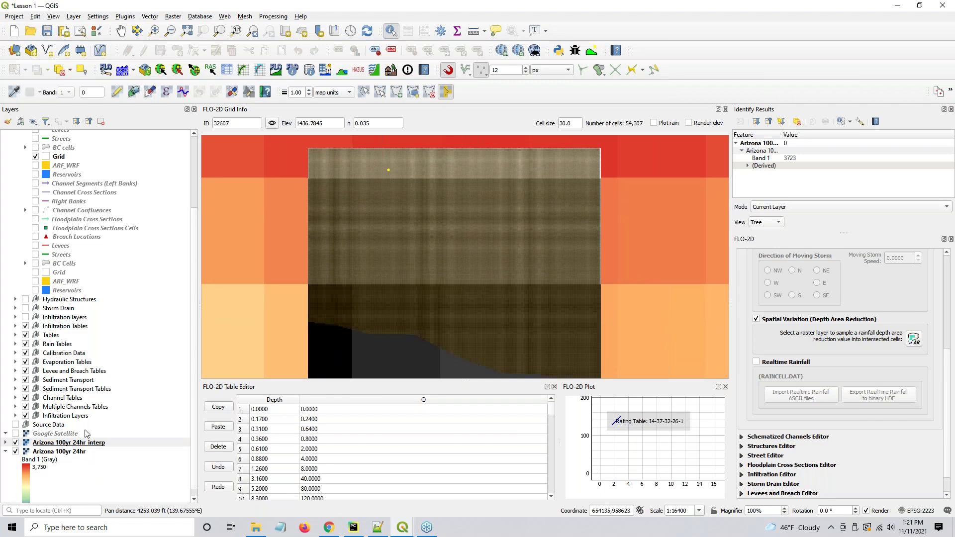
pyautogui.rightClick(89, 444)
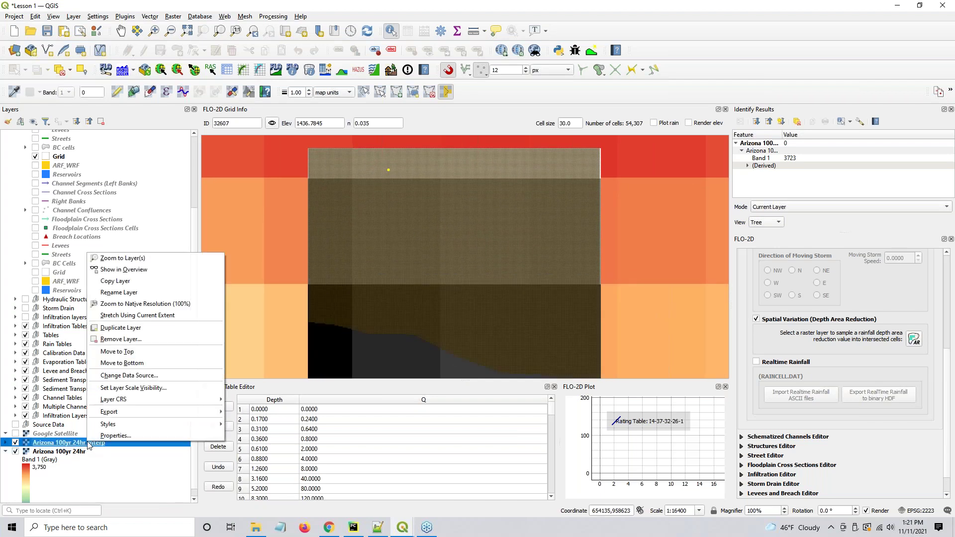
pyautogui.click(74, 446)
pyautogui.doubleClick(74, 446)
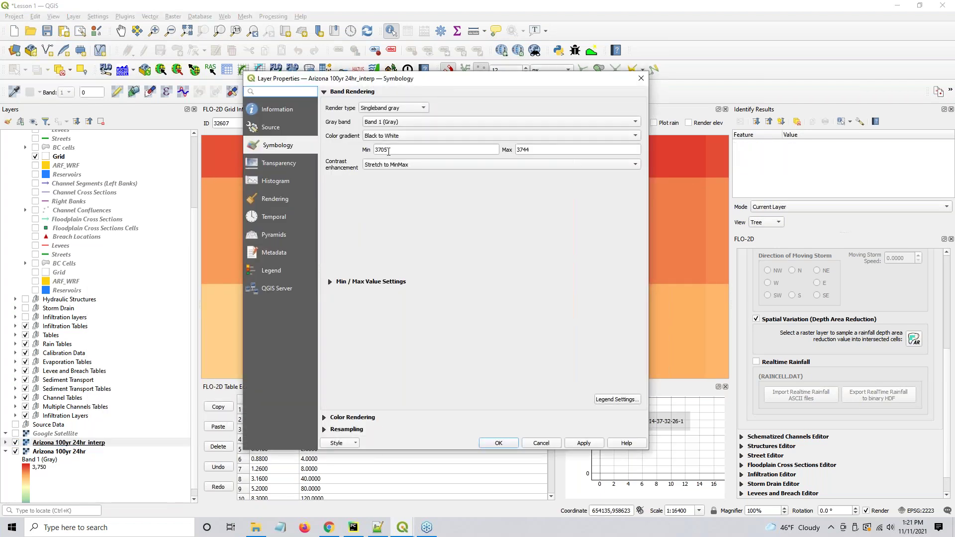
pyautogui.doubleClick(523, 149)
pyautogui.click(512, 445)
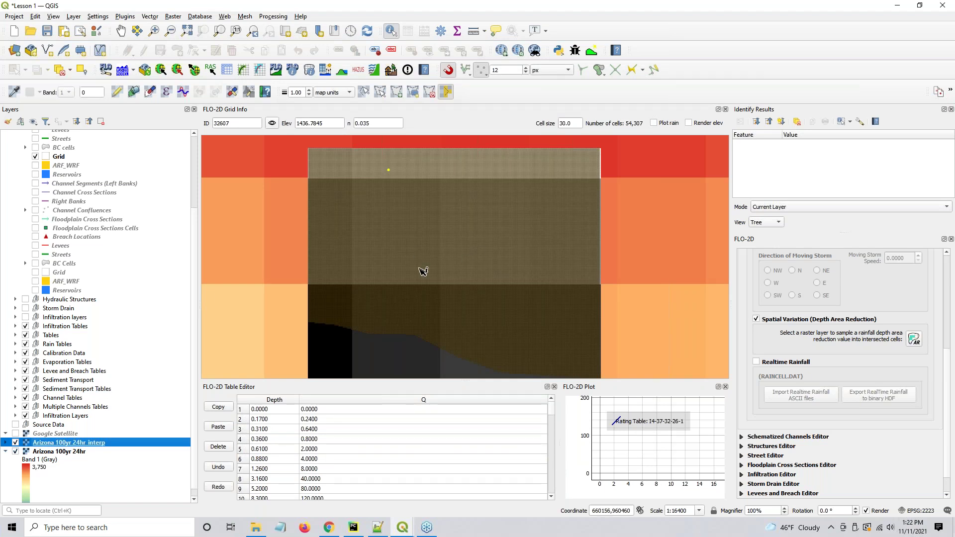
# Export the Rain component of the FLO-2D model to the Arizona NOAA Data folder in Downloads.
pyautogui.moveTo(491, 240)
pyautogui.mouseDown()
pyautogui.moveTo(497, 228)
pyautogui.moveTo(495, 237)
pyautogui.mouseUp()
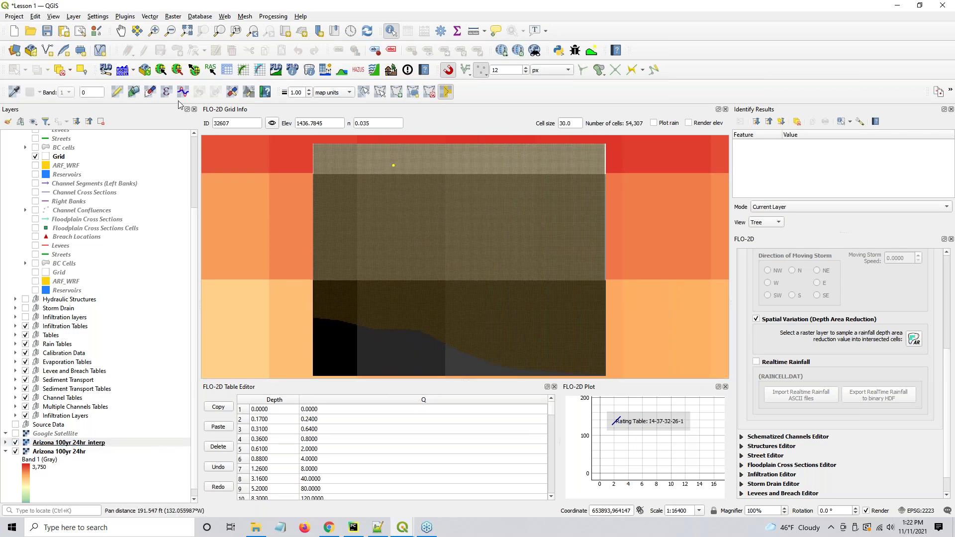
pyautogui.click(194, 69)
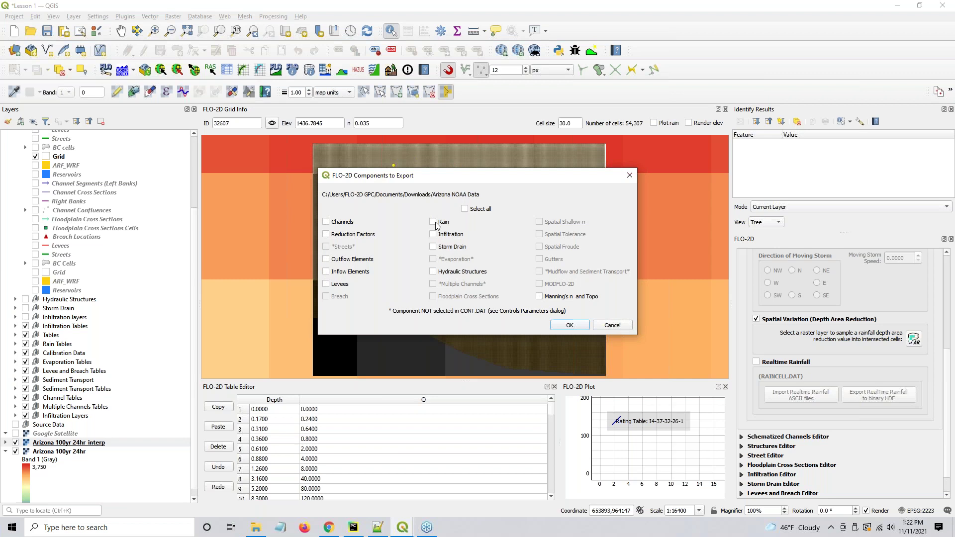
pyautogui.click(572, 326)
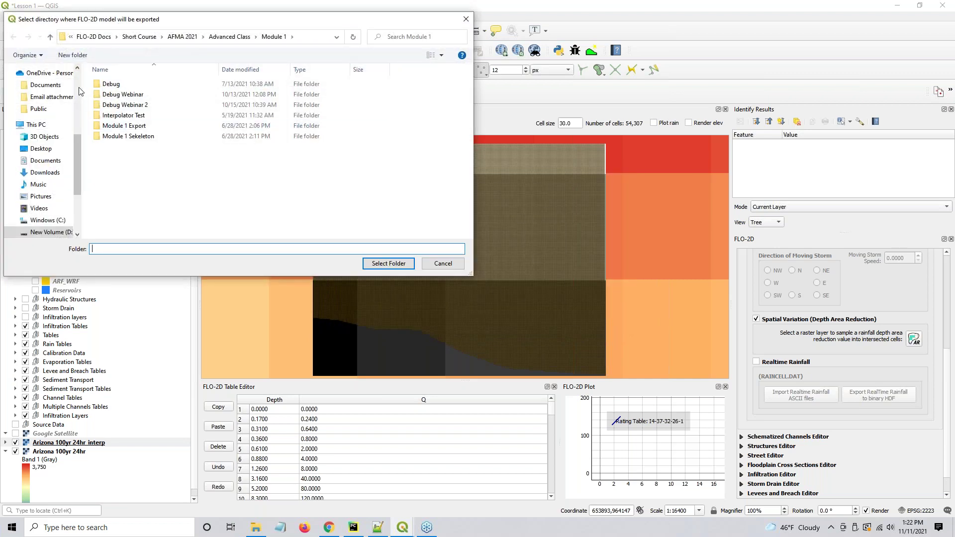
pyautogui.scroll(2, 80, 114)
pyautogui.scroll(3, 80, 114)
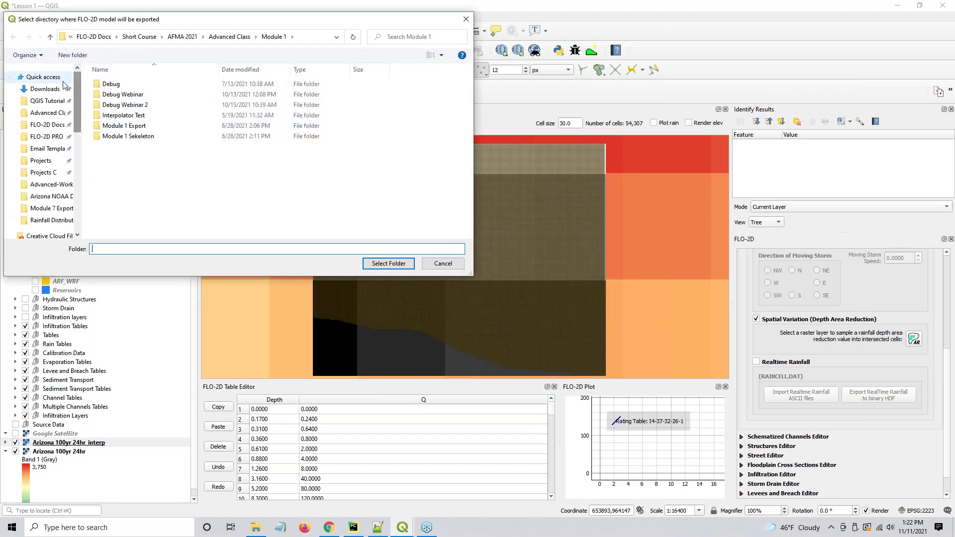
pyautogui.click(45, 88)
pyautogui.click(122, 98)
pyautogui.click(388, 263)
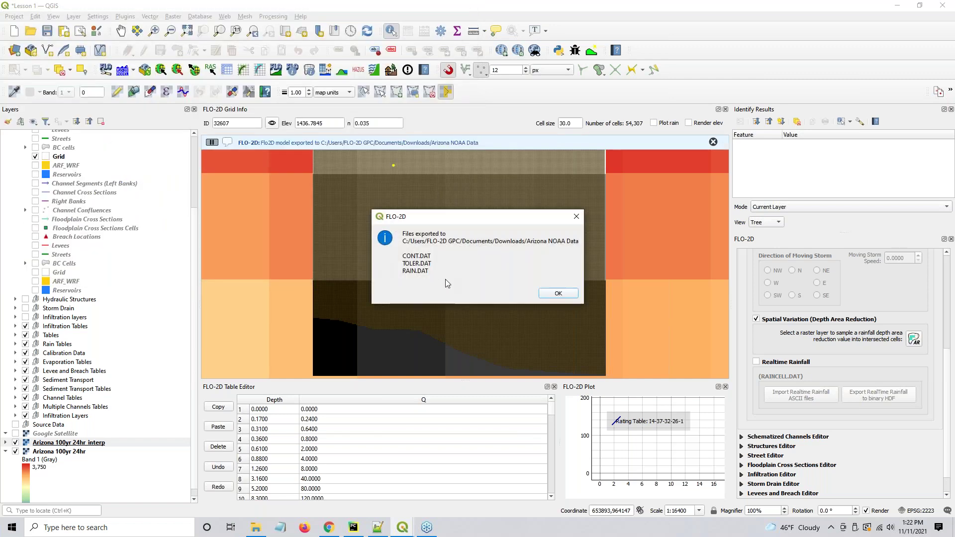
pyautogui.click(567, 294)
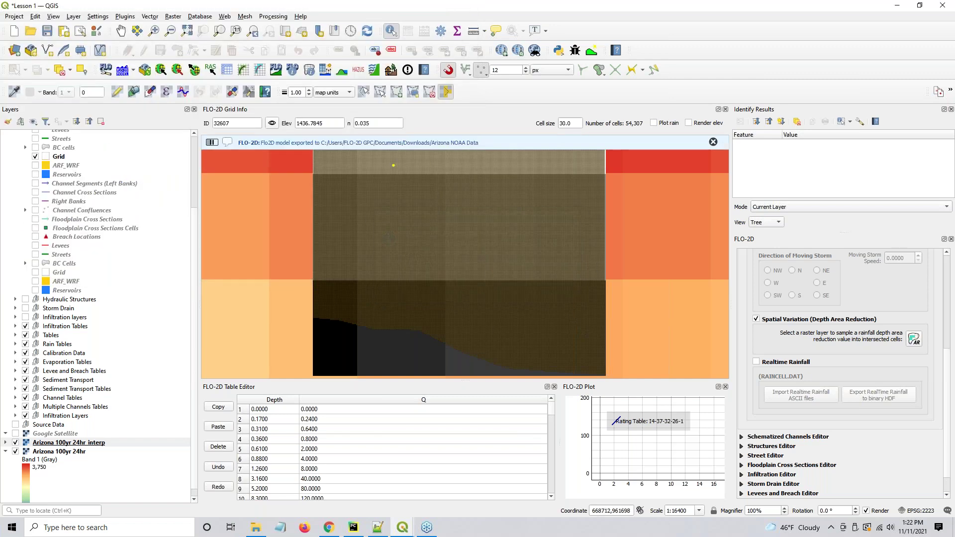
# Open the exported RAIN.DAT from the Arizona NOAA Data folder in Notepad and close the folder window.
pyautogui.hotkey('alt', 'Tab')
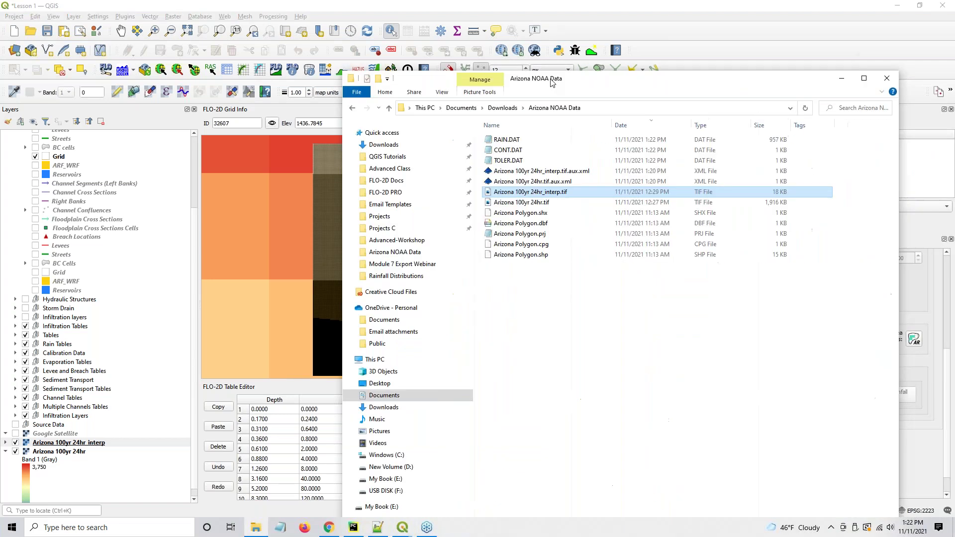
pyautogui.press('Up')
pyautogui.press('Up')
pyautogui.press('Up')
pyautogui.press('Up')
pyautogui.press('Up')
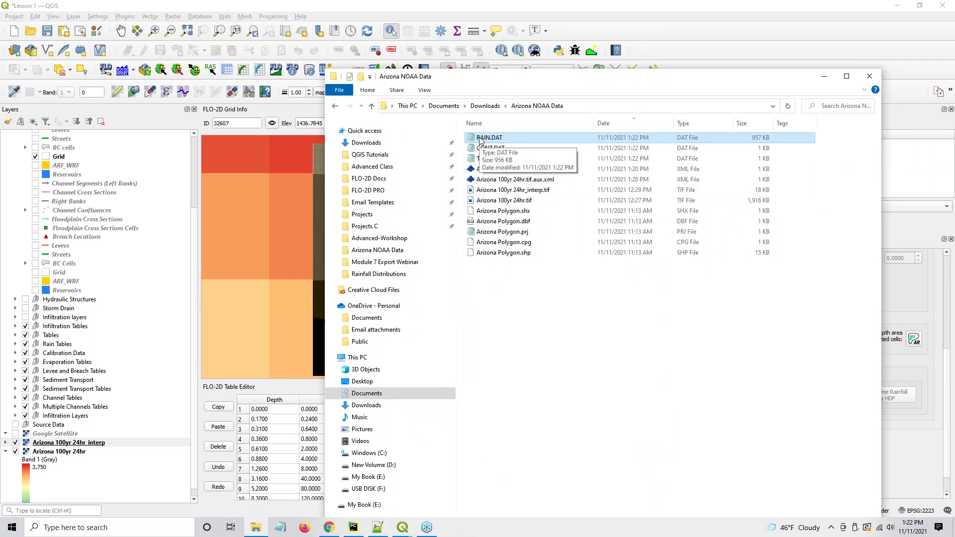
pyautogui.press('F2')
pyautogui.press('Escape')
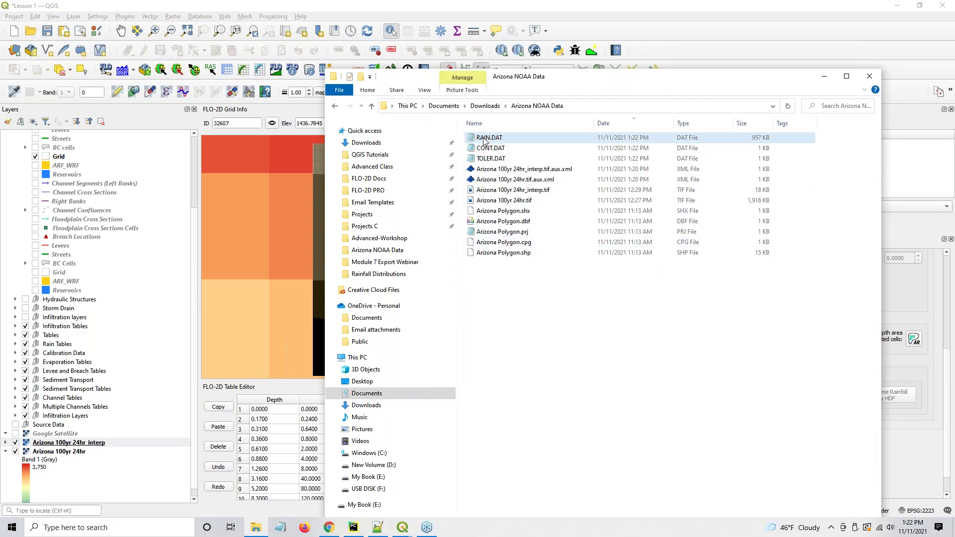
pyautogui.press('Return')
pyautogui.click(698, 78)
pyautogui.hotkey('alt', 'F4')
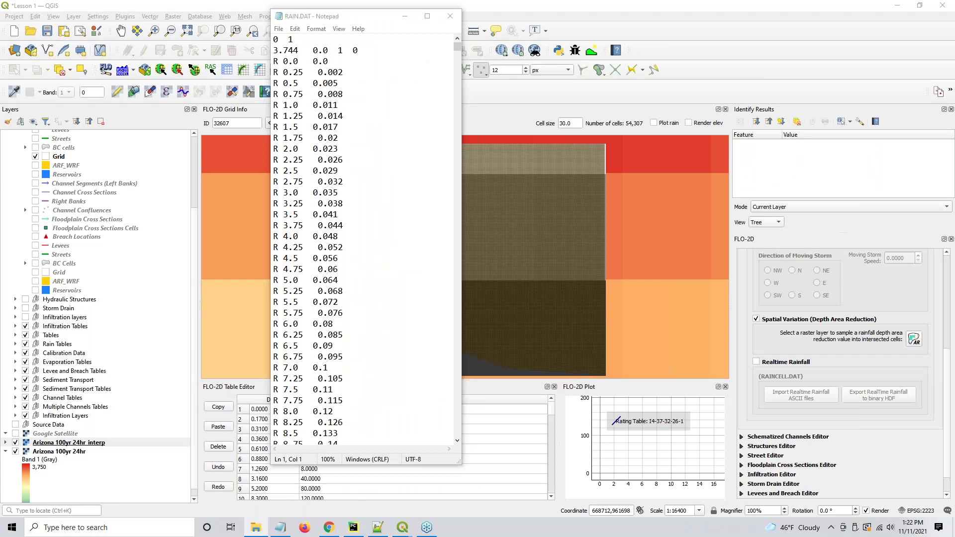
# Examine the total rainfall and depth-area flag in RAIN.DAT's second line, plus the rainfall distribution and per-cell reduction factors below.
pyautogui.moveTo(301, 53); pyautogui.dragTo(265, 49)
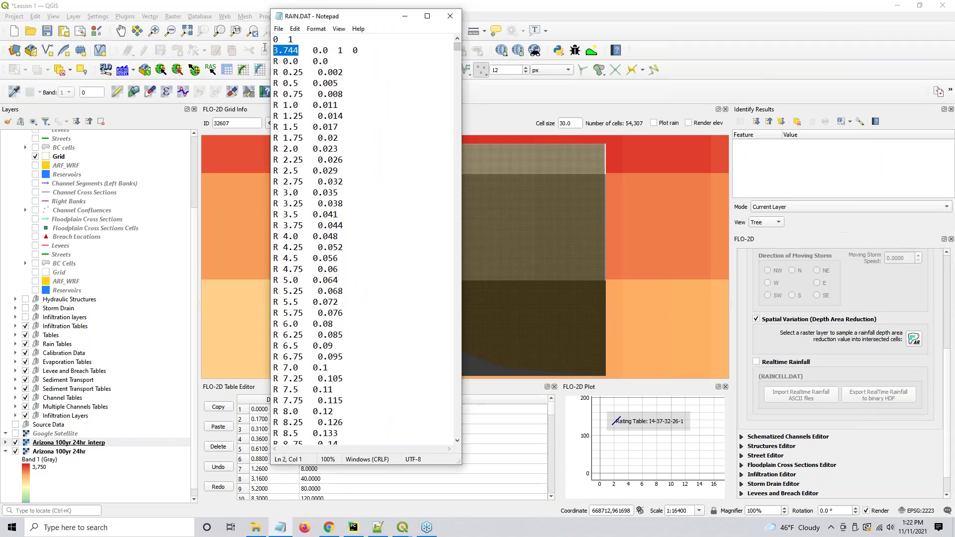
pyautogui.doubleClick(341, 50)
pyautogui.scroll(-1, 344, 204)
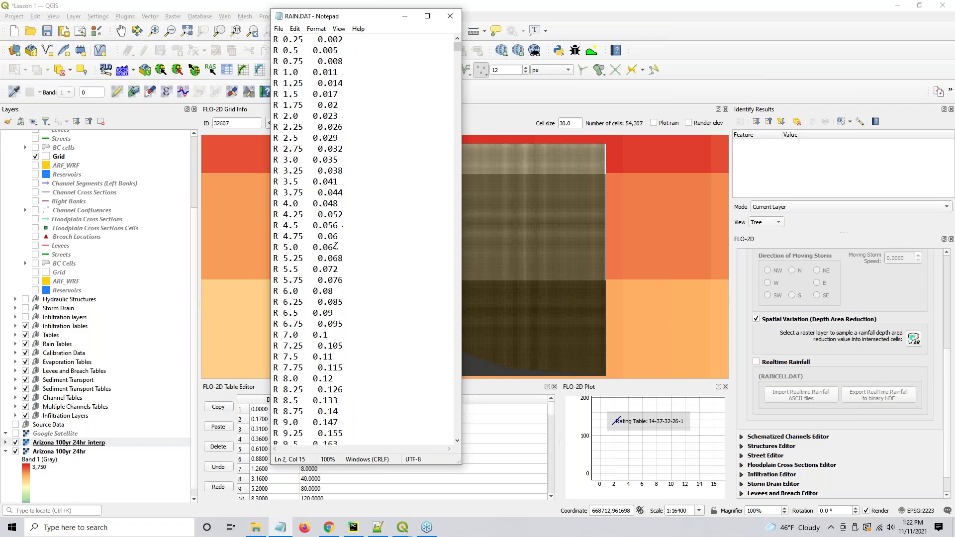
pyautogui.scroll(-9, 336, 246)
pyautogui.moveTo(456, 50); pyautogui.dragTo(452, 88)
pyautogui.click(321, 118)
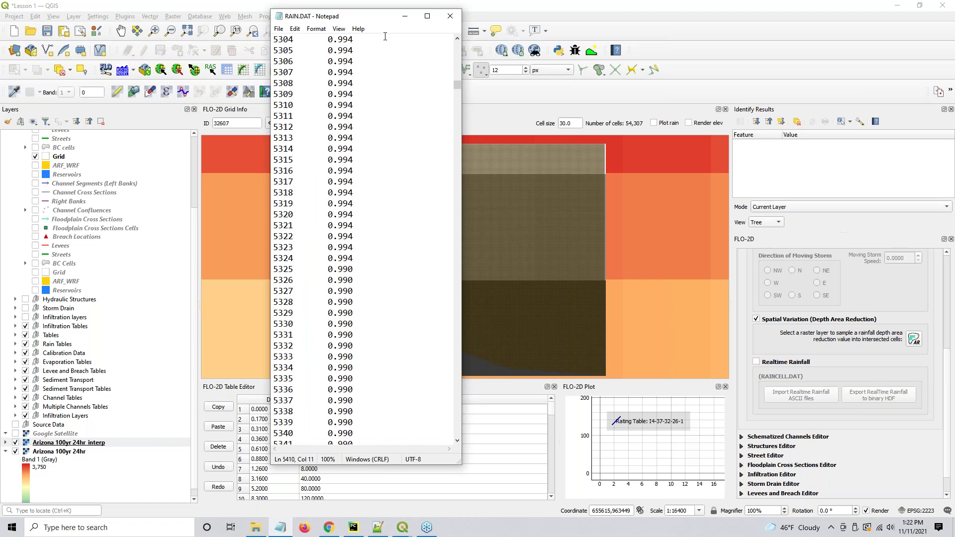
# Shorten the Notepad window and examine the reduction factor of grid cell 5325 and of the cells further down RAIN.DAT.
pyautogui.moveTo(423, 466); pyautogui.dragTo(410, 349)
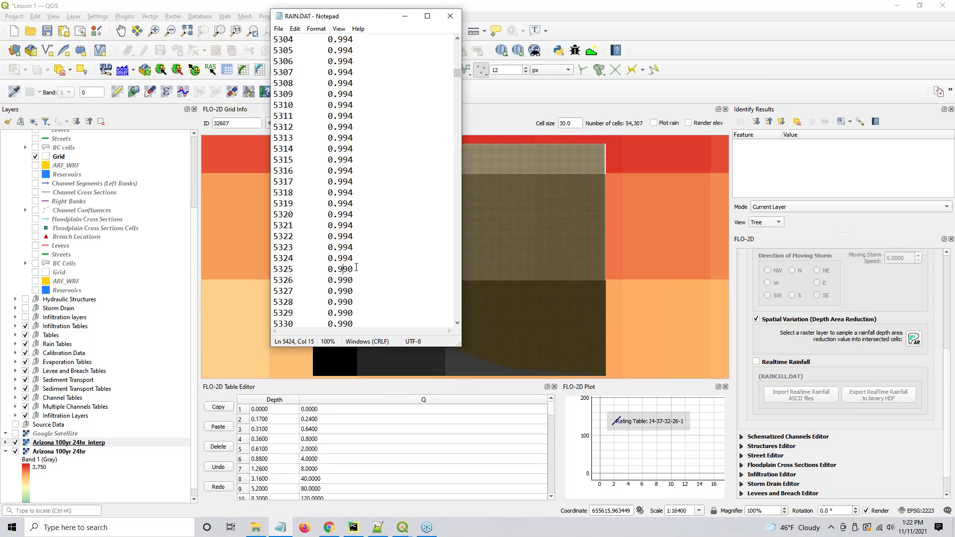
pyautogui.moveTo(355, 268); pyautogui.dragTo(329, 269)
pyautogui.click(281, 268)
pyautogui.doubleClick(282, 269)
pyautogui.click(282, 269)
pyautogui.scroll(-9, 375, 264)
pyautogui.scroll(-20, 412, 179)
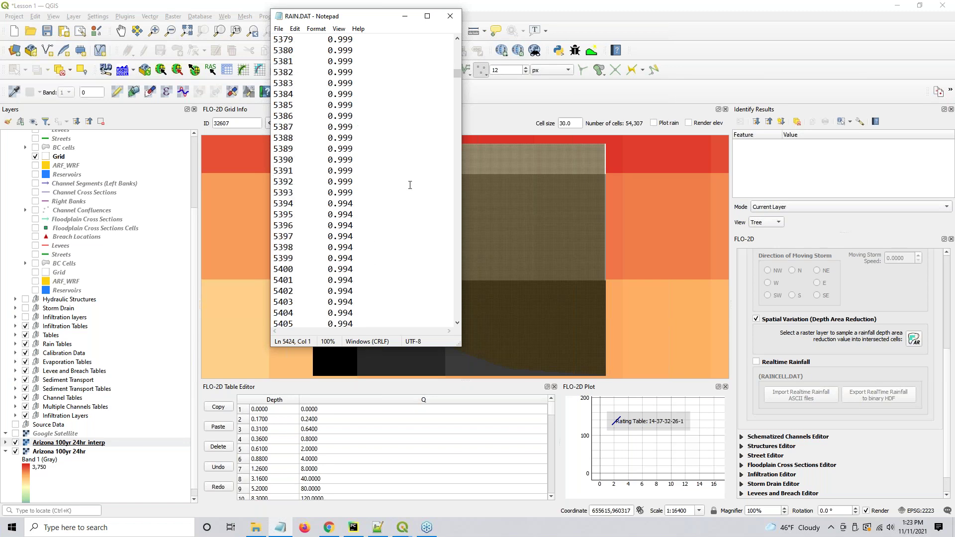
pyautogui.scroll(-5, 410, 185)
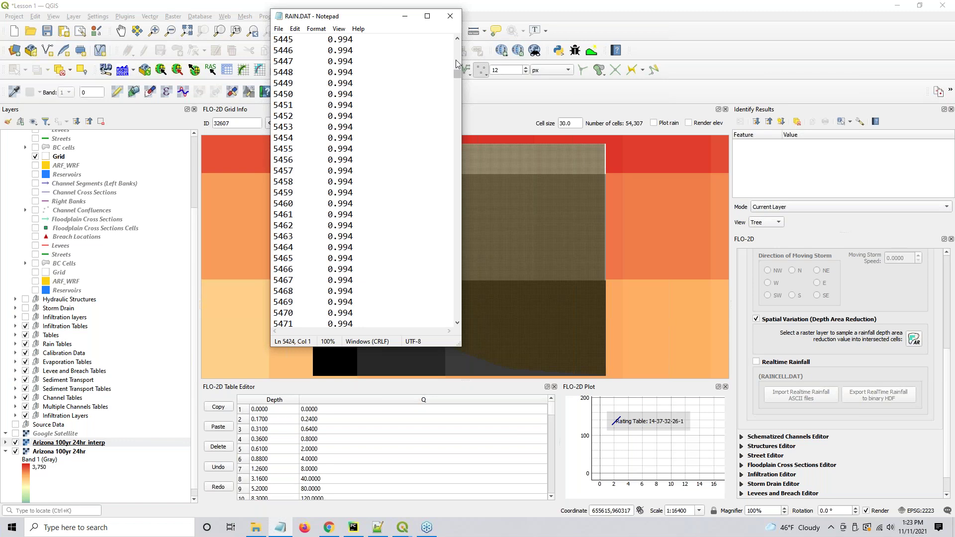
pyautogui.moveTo(458, 79); pyautogui.dragTo(458, 105)
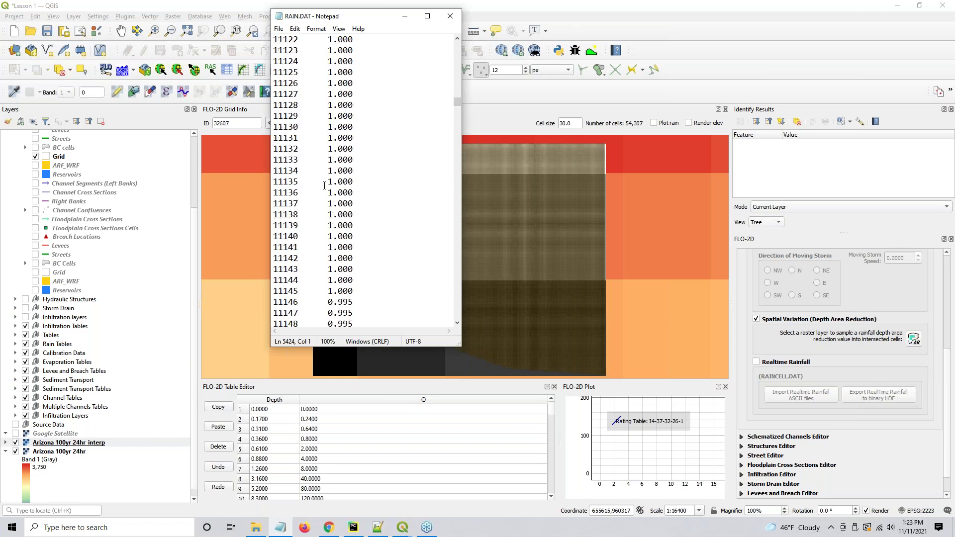
# Pick grid cell 11135 in RAIN.DAT and locate that cell on the QGIS map through the FLO-2D grid info.
pyautogui.moveTo(329, 182); pyautogui.dragTo(271, 182)
pyautogui.click(296, 182)
pyautogui.click(275, 182)
pyautogui.moveTo(351, 16); pyautogui.dragTo(590, 90)
pyautogui.click(393, 165)
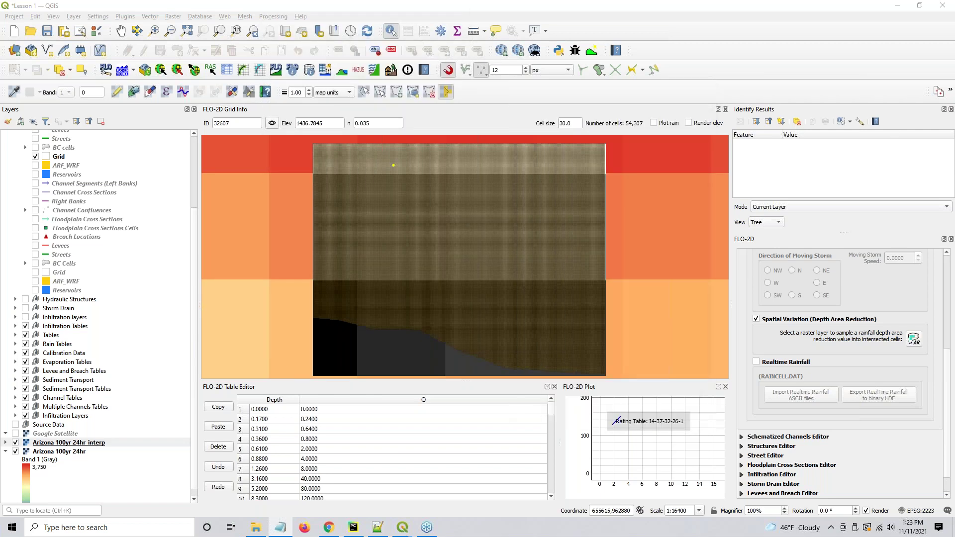
pyautogui.moveTo(229, 122); pyautogui.dragTo(204, 125)
pyautogui.write('11135')
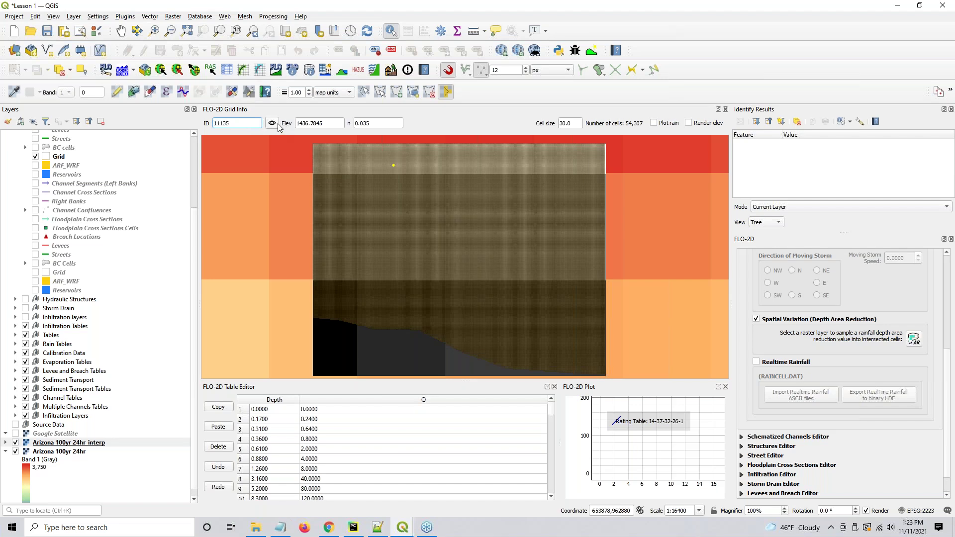
pyautogui.click(272, 122)
pyautogui.scroll(-3, 469, 242)
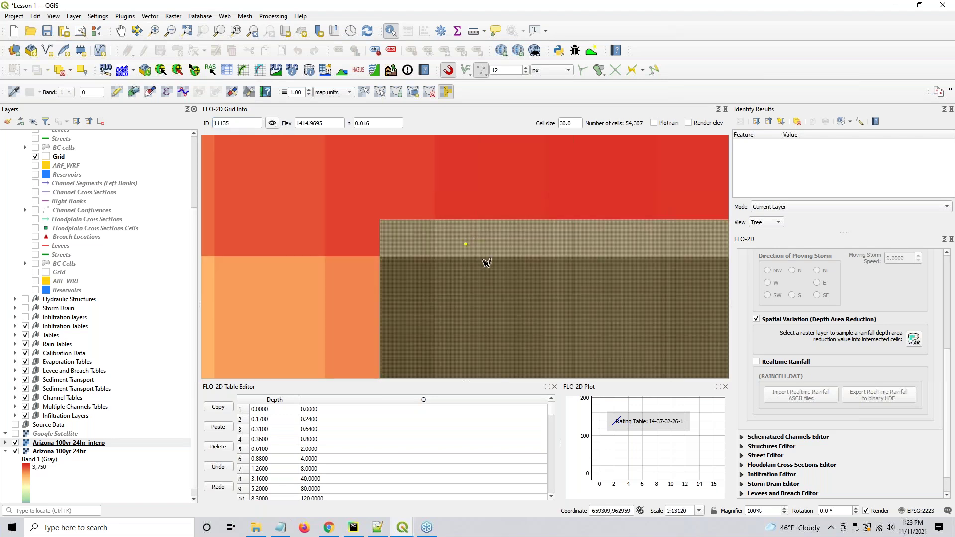
pyautogui.moveTo(517, 278); pyautogui.dragTo(462, 208)
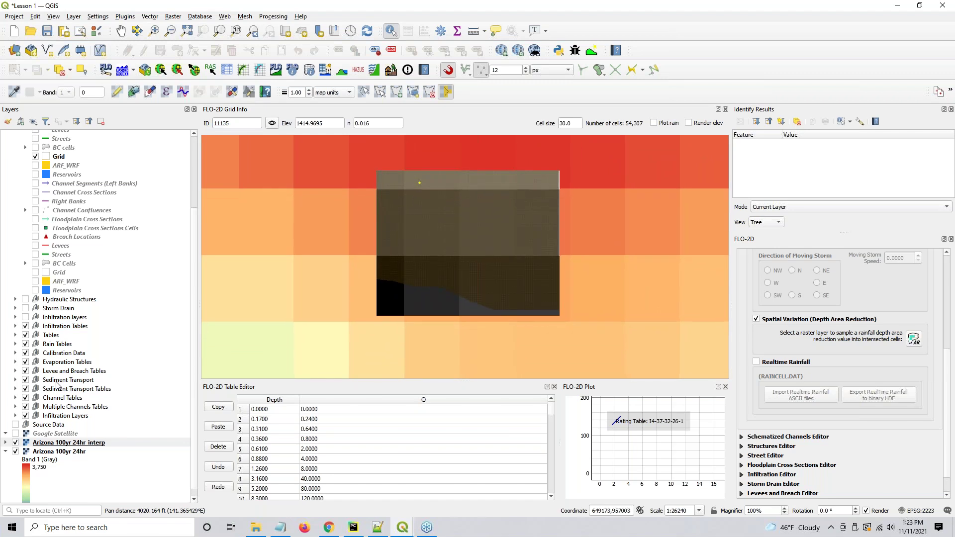
# Style Arizona 100yr 24hr_interp as classified singleband pseudocolor with an inverted color ramp, and hide the Arizona 100yr 24hr layer.
pyautogui.doubleClick(44, 443)
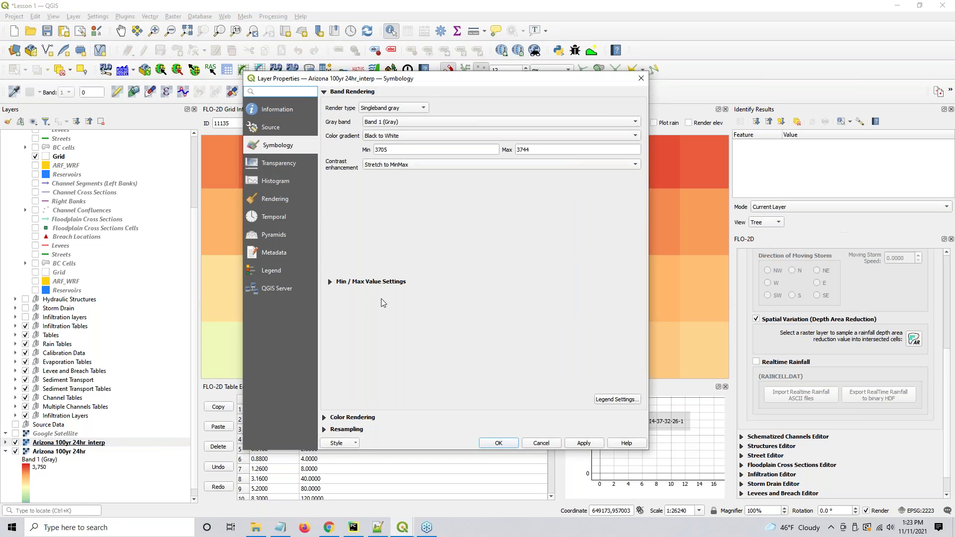
pyautogui.click(391, 108)
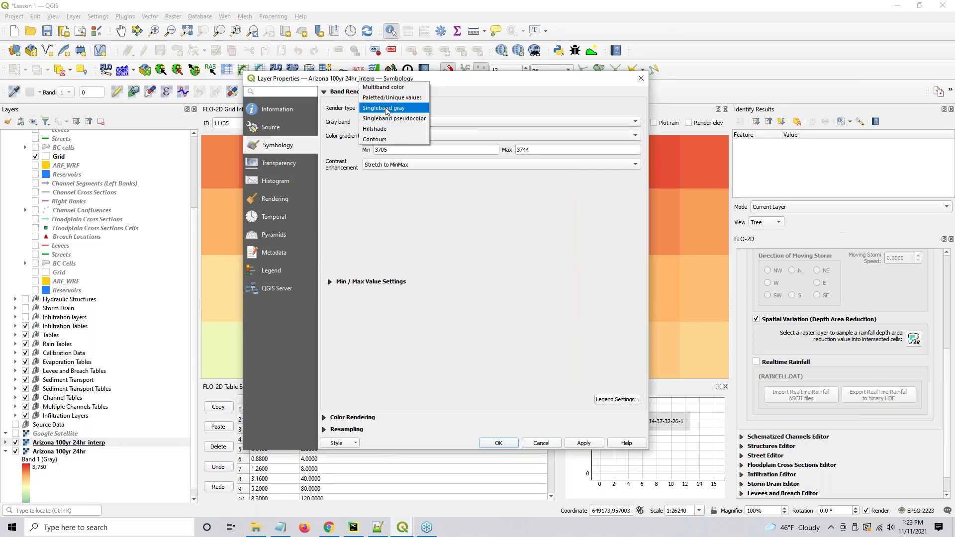
pyautogui.click(390, 120)
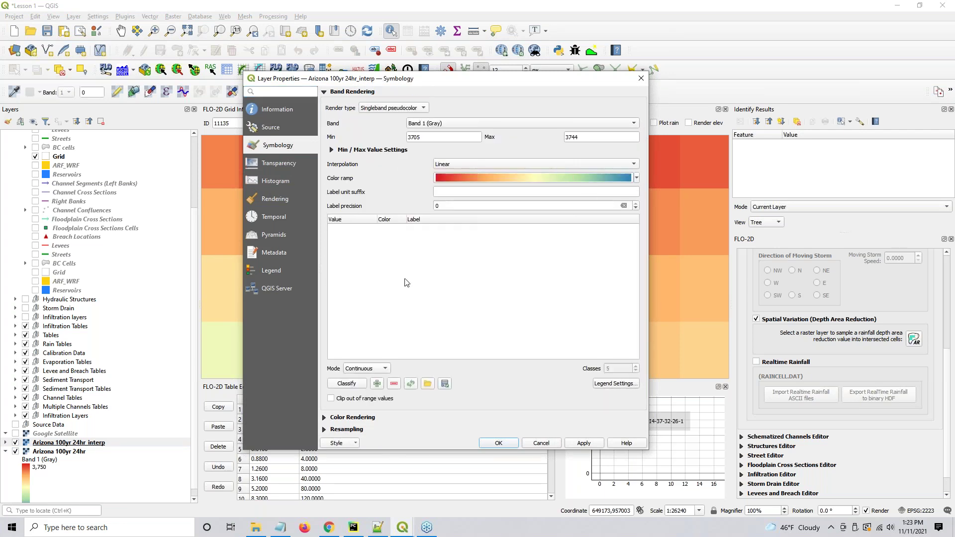
pyautogui.click(638, 177)
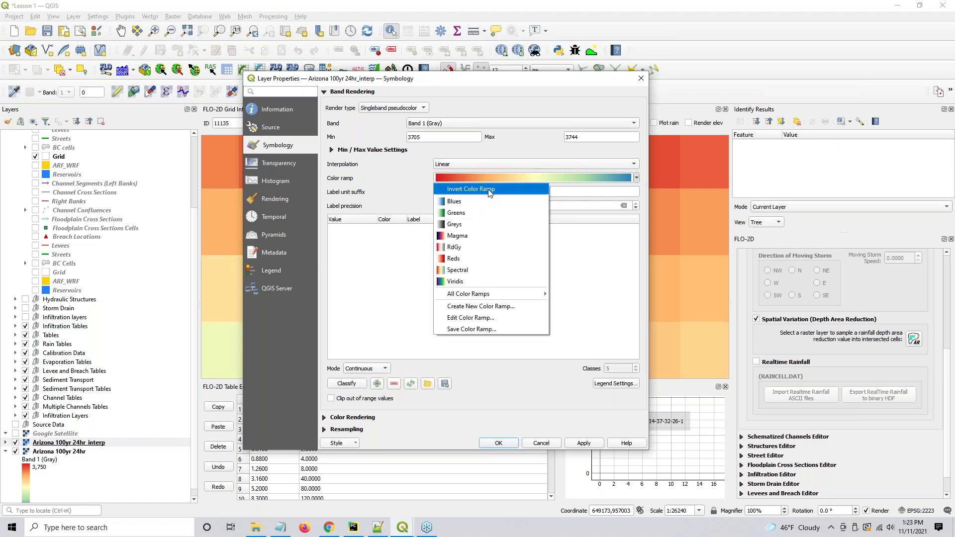
pyautogui.click(527, 188)
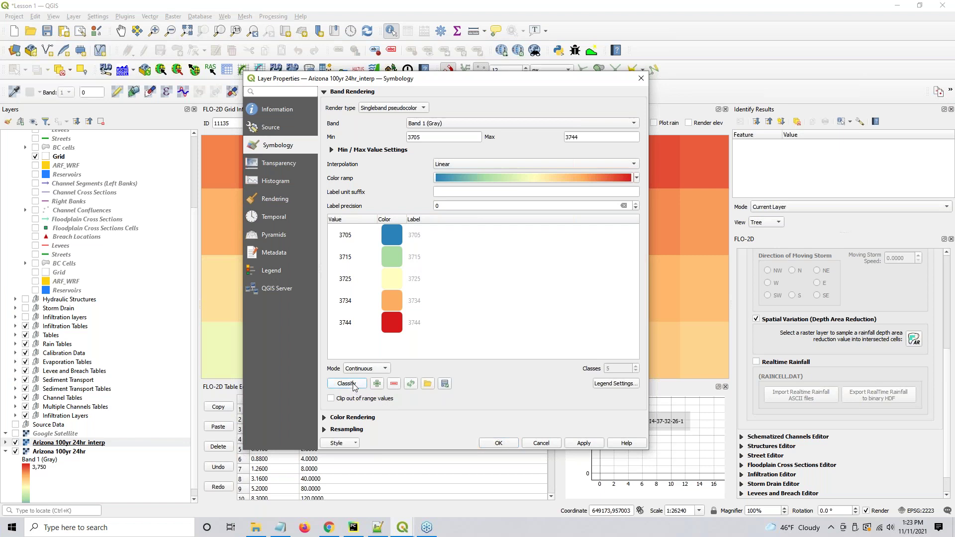
pyautogui.click(499, 444)
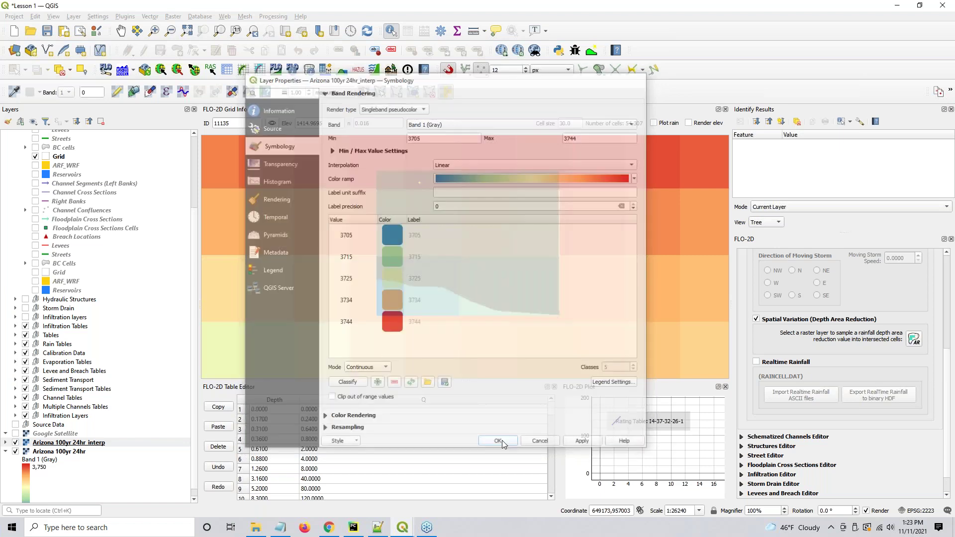
pyautogui.click(14, 452)
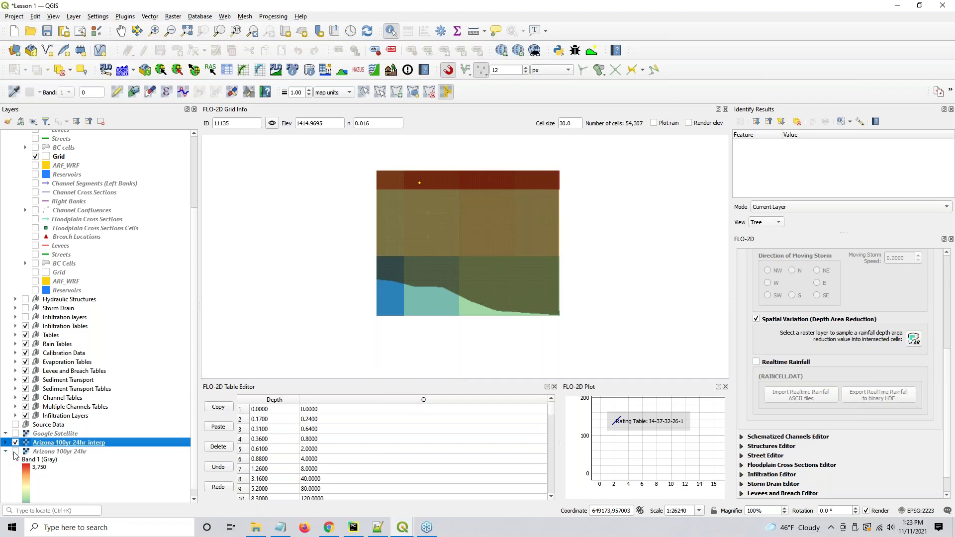
# Identify the interpolated raster value in the northern red band and compare it with grid cell 11135's factor in RAIN.DAT.
pyautogui.click(478, 184)
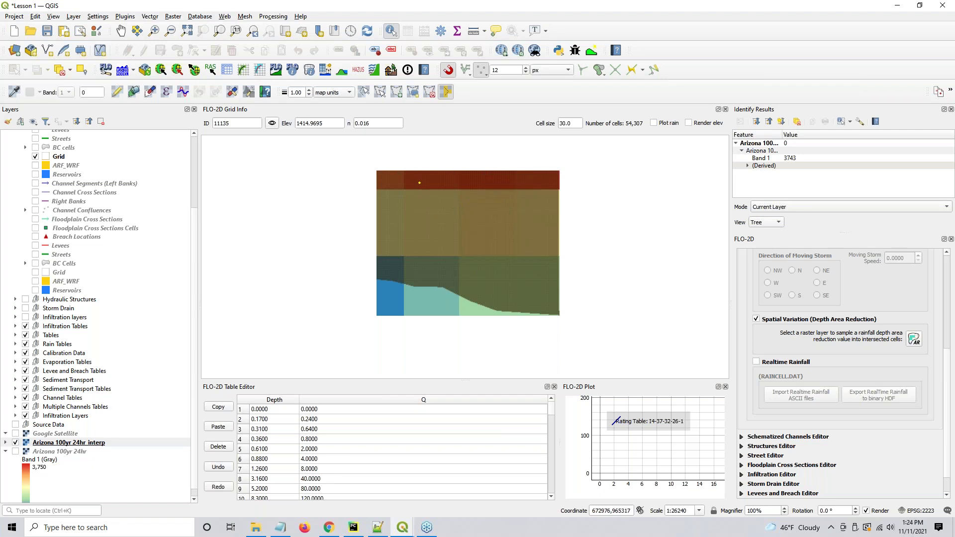
pyautogui.click(272, 122)
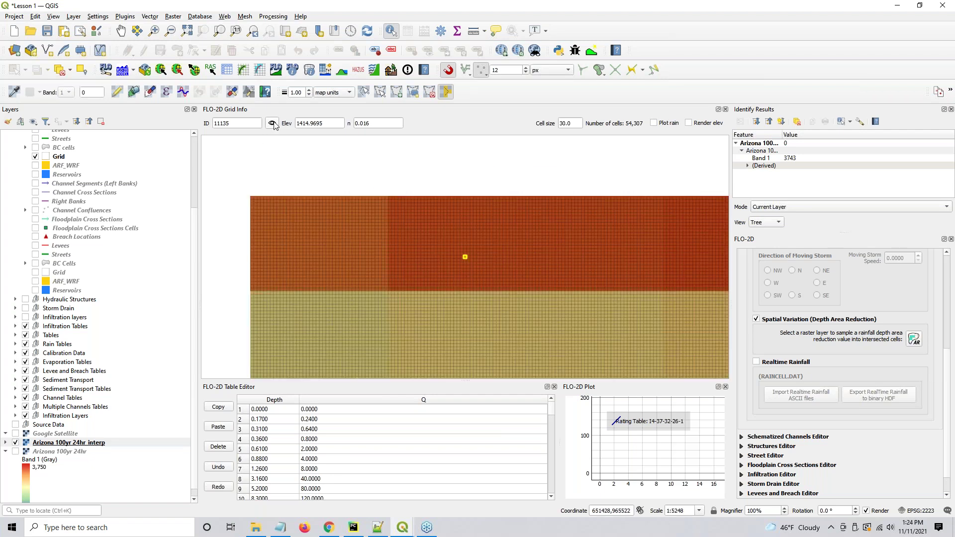
pyautogui.moveTo(541, 269); pyautogui.dragTo(487, 267)
pyautogui.scroll(-2, 474, 250)
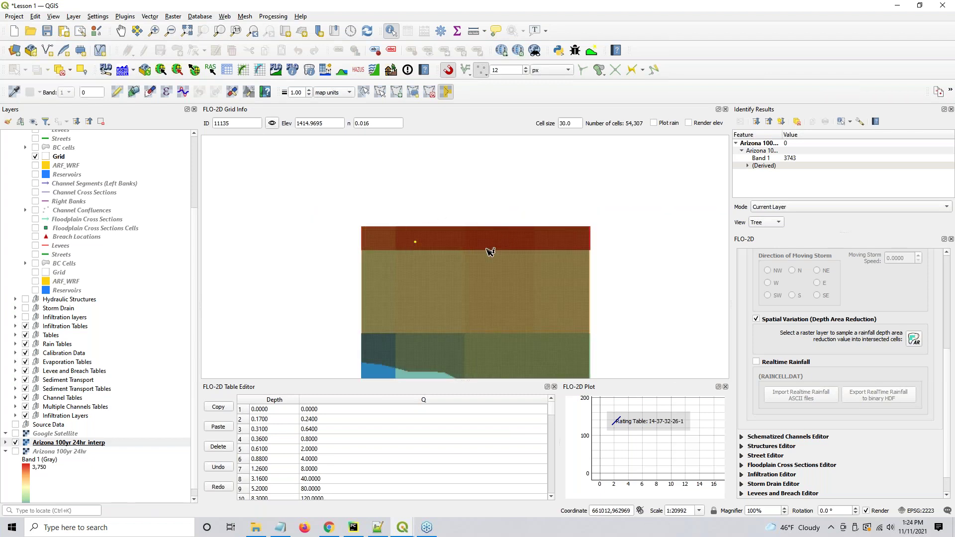
pyautogui.click(280, 527)
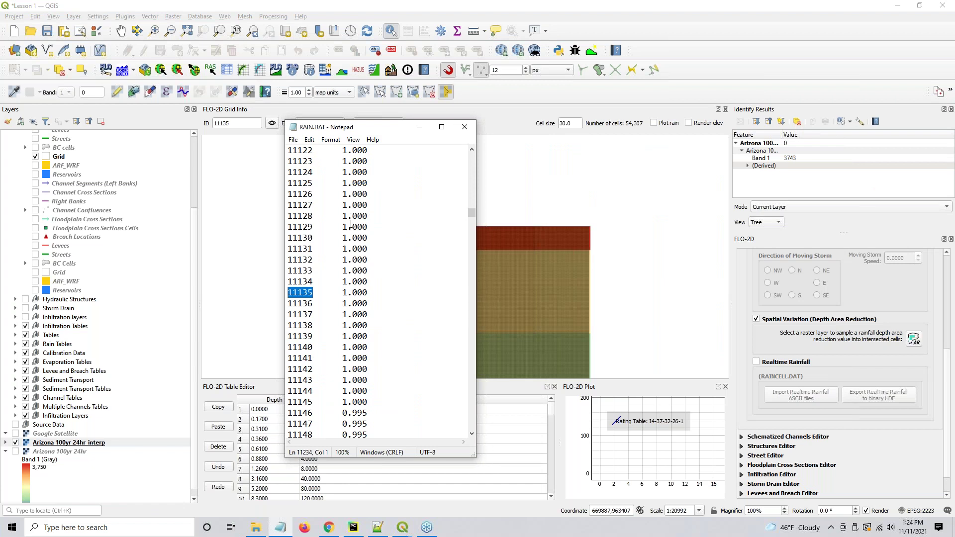
pyautogui.moveTo(377, 128); pyautogui.dragTo(145, 112)
pyautogui.click(432, 245)
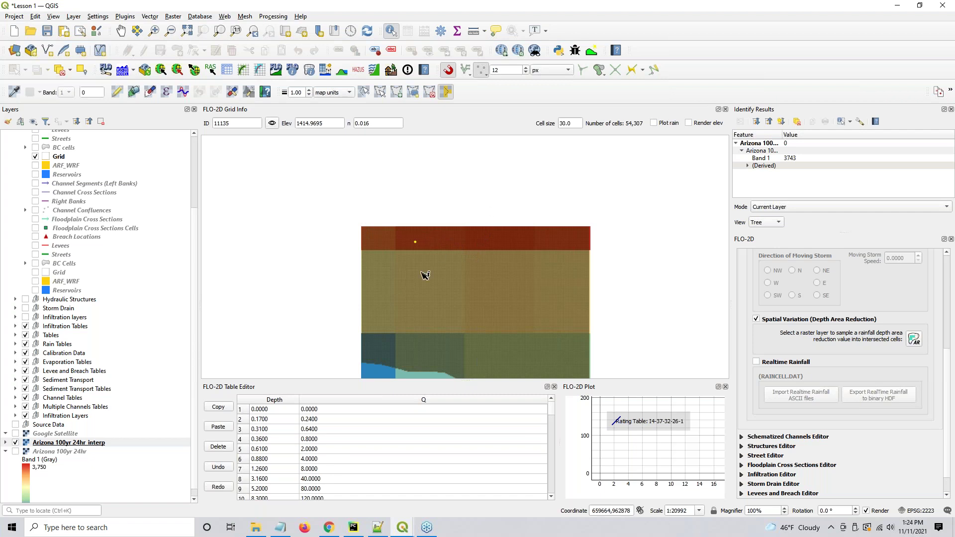
# Identify the interpolated raster value and the grid cell ID in the blue southwest area of the grid.
pyautogui.click(385, 350)
pyautogui.click(377, 352)
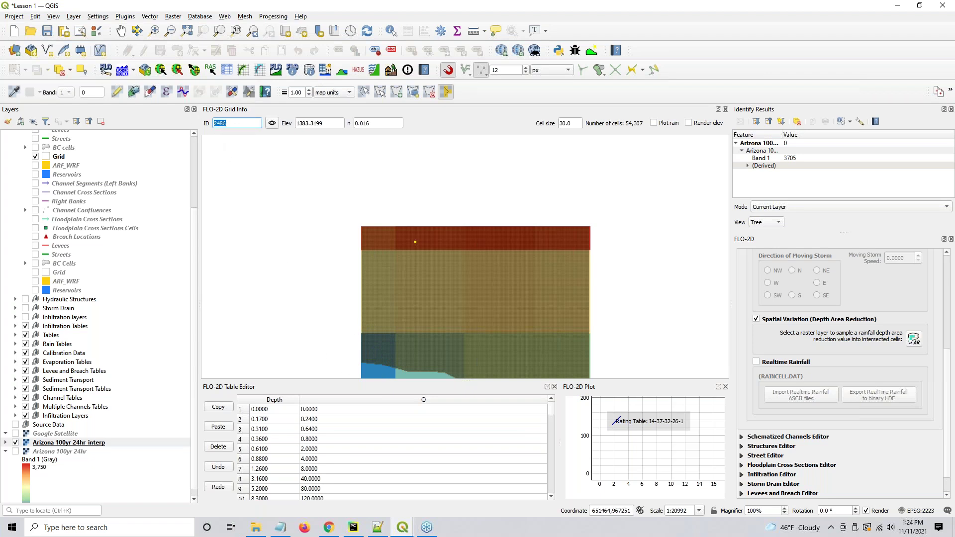
pyautogui.click(389, 352)
pyautogui.click(389, 348)
pyautogui.click(383, 348)
pyautogui.click(371, 342)
pyautogui.click(371, 342)
pyautogui.click(378, 354)
# Search RAIN.DAT for grid cell 3324, reversing the search direction to up, and highlight its reduction factor.
pyautogui.click(280, 528)
pyautogui.moveTo(179, 143); pyautogui.dragTo(550, 130)
pyautogui.hotkey('ctrl', 'f')
pyautogui.write('3324')
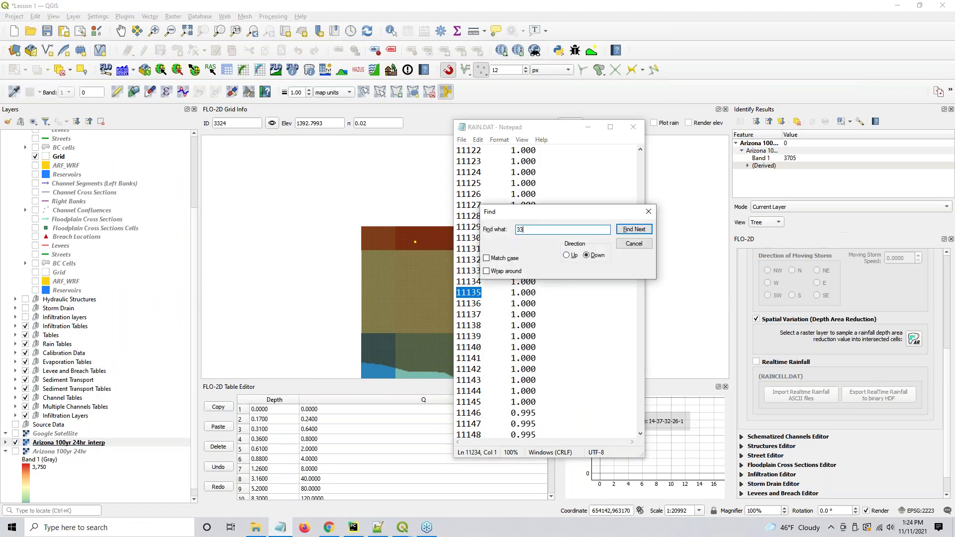
pyautogui.click(633, 229)
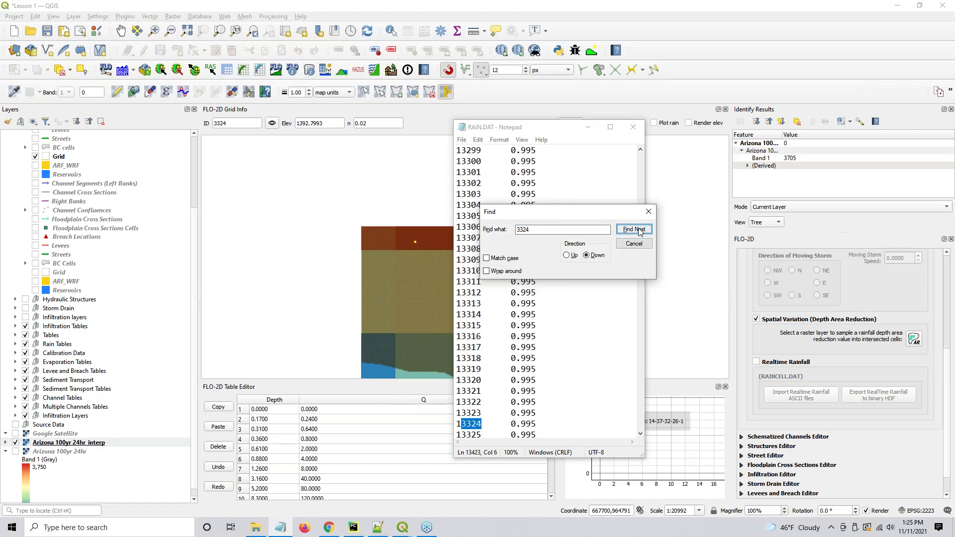
pyautogui.click(567, 255)
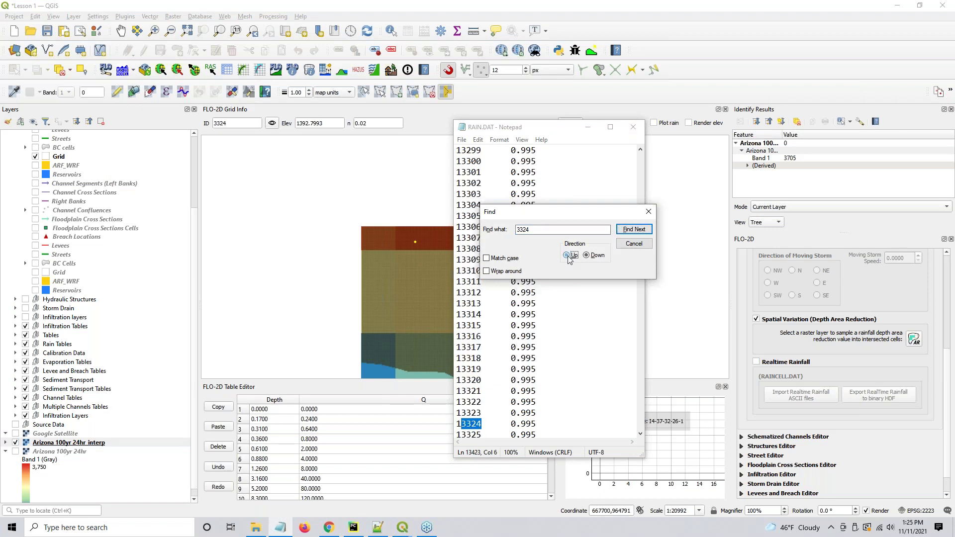
pyautogui.click(631, 230)
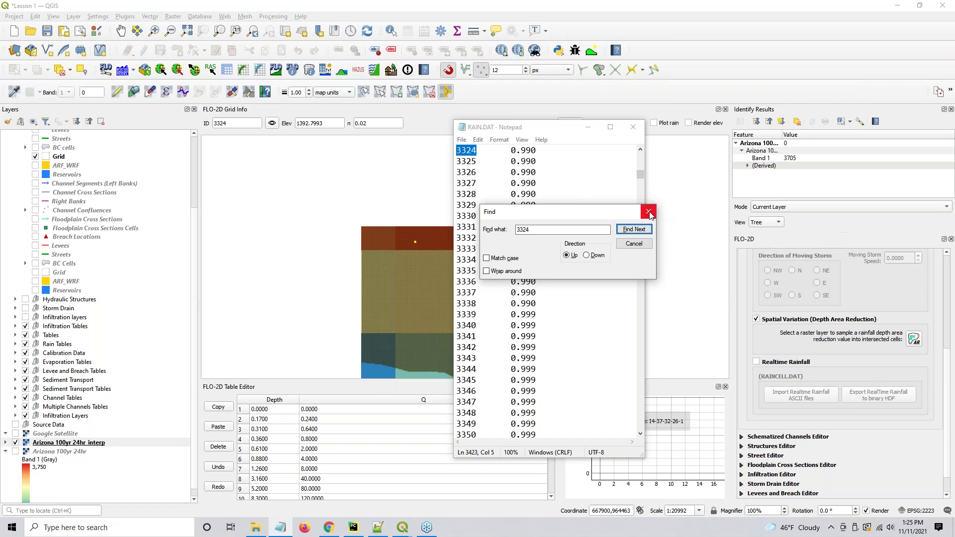
pyautogui.click(649, 211)
pyautogui.moveTo(520, 151); pyautogui.dragTo(544, 152)
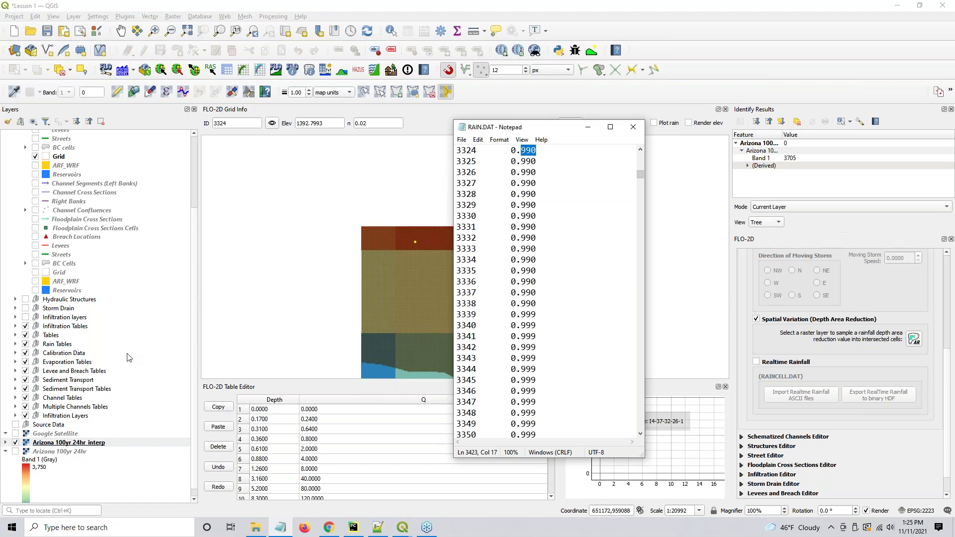
# Identify the Arizona 100yr 24hr_interp raster value again in the blue southwest area of the grid.
pyautogui.click(38, 452)
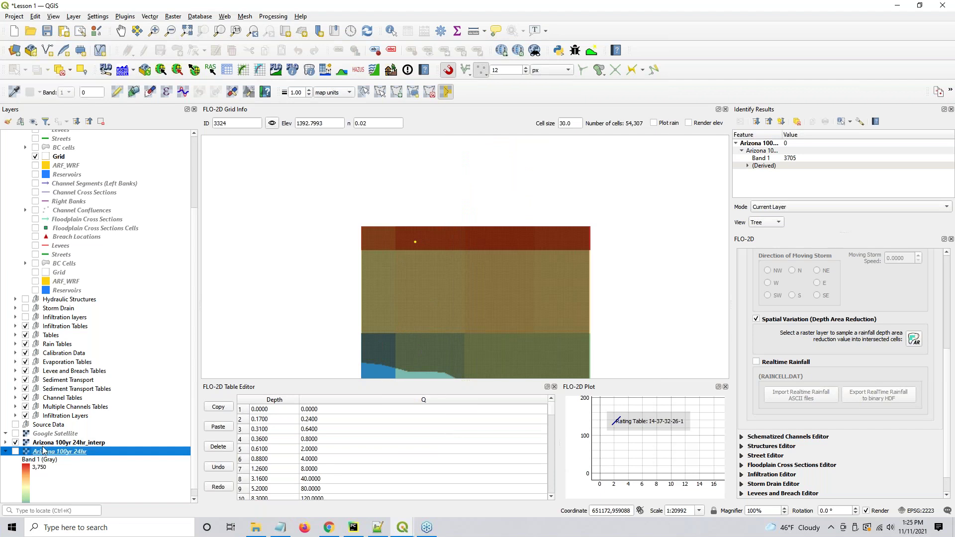
pyautogui.click(45, 443)
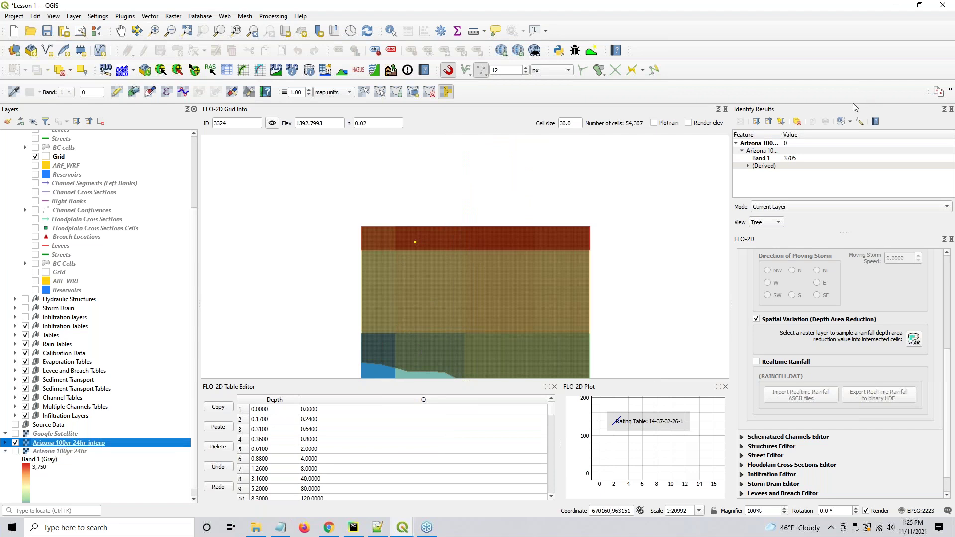
pyautogui.click(391, 31)
pyautogui.click(380, 353)
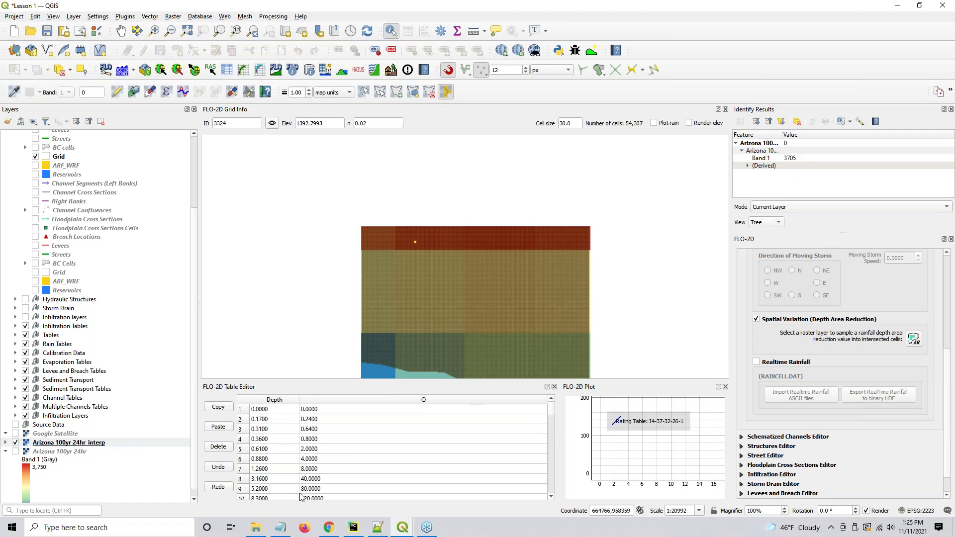
# Compare the reduction factor of grid cell 3324 with those of the following cells in RAIN.DAT, and close the file.
pyautogui.click(281, 529)
pyautogui.scroll(1, 549, 164)
pyautogui.click(542, 184)
pyautogui.doubleClick(543, 183)
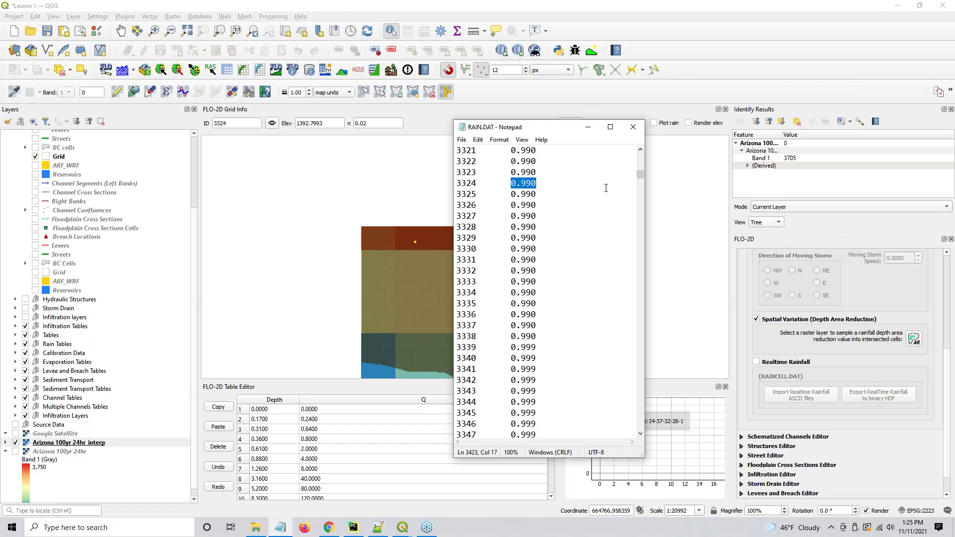
pyautogui.scroll(-10, 537, 249)
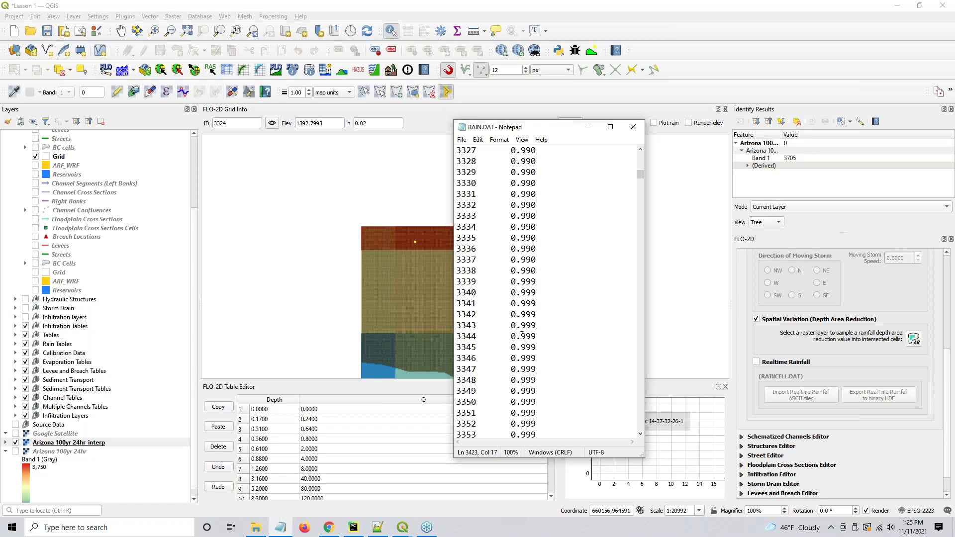
pyautogui.scroll(-3, 522, 335)
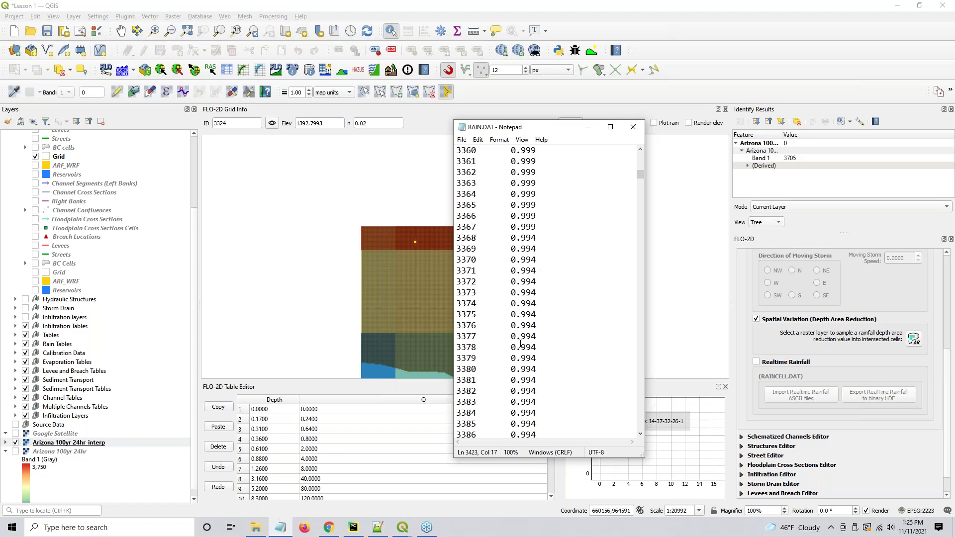
pyautogui.click(629, 129)
pyautogui.moveTo(586, 267); pyautogui.dragTo(582, 203)
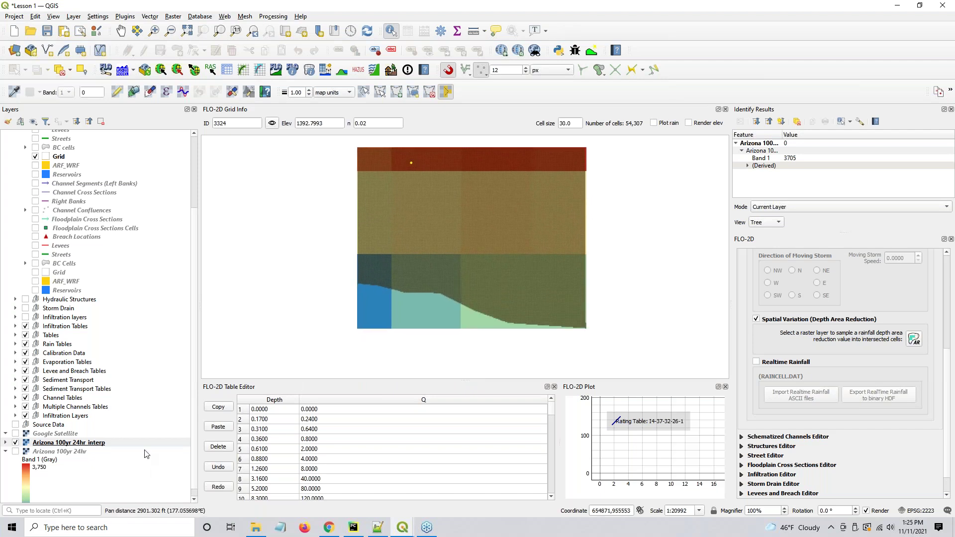